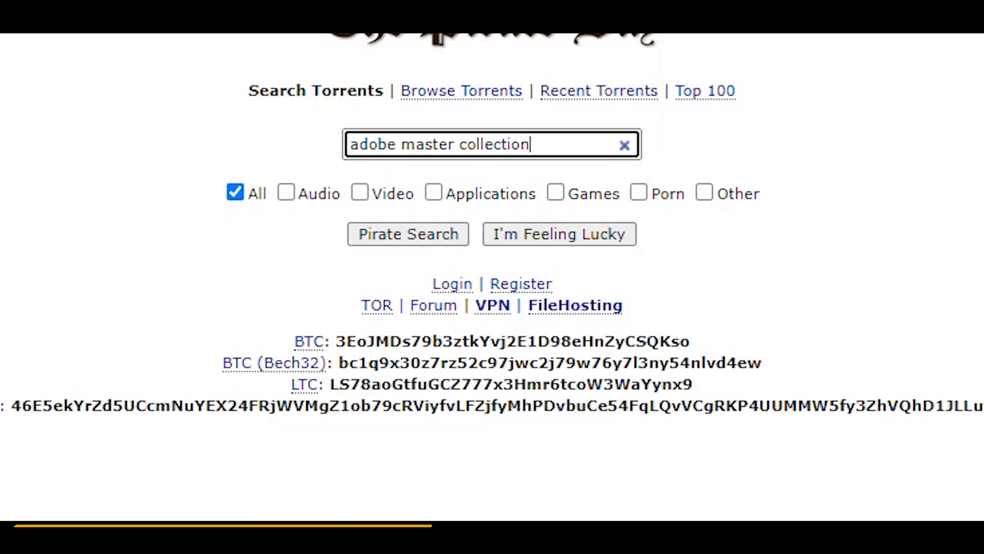
Search the torrents for adobe master collection and add the Adobe Master Collection CC 2020 [November 2019] torrent to the downloads.
key("Return")
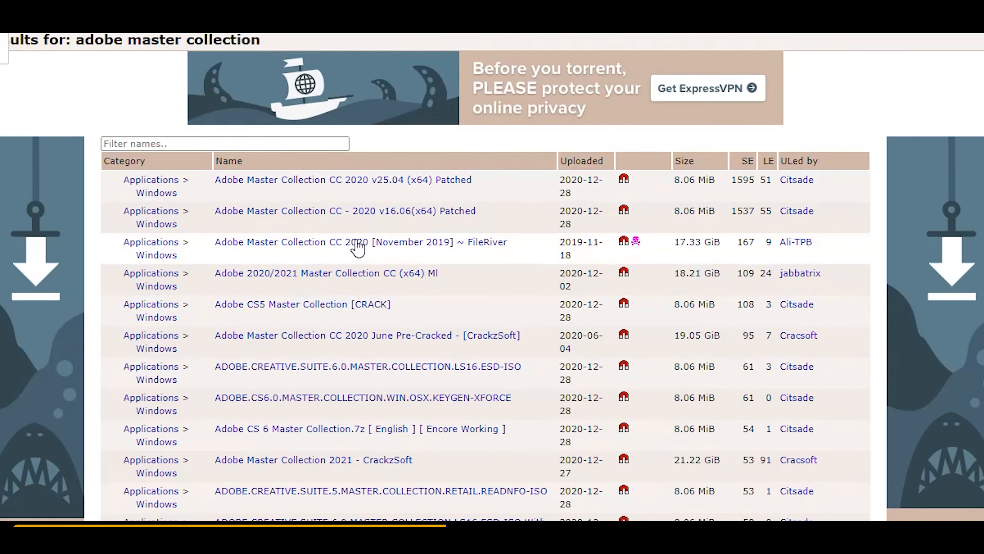
left_click(358, 246)
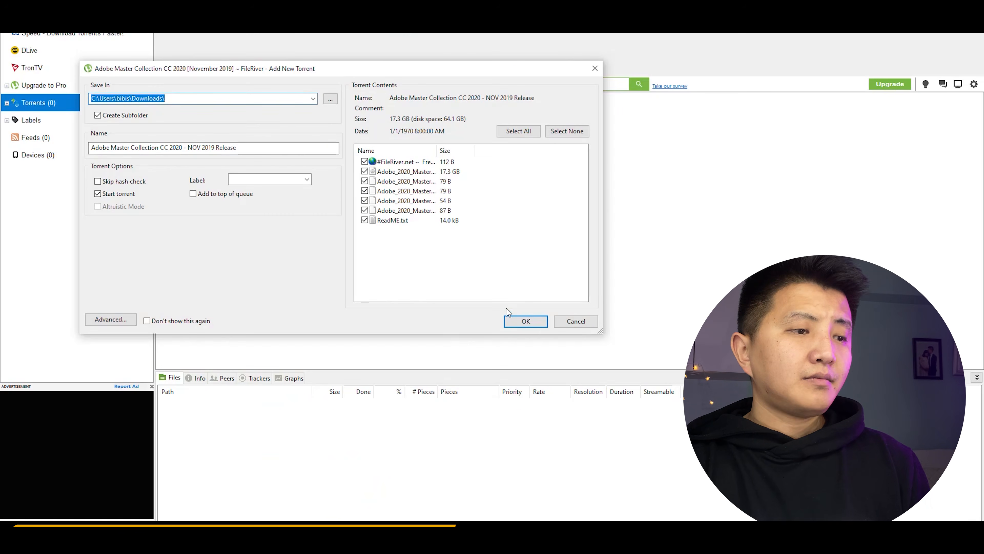
left_click(524, 317)
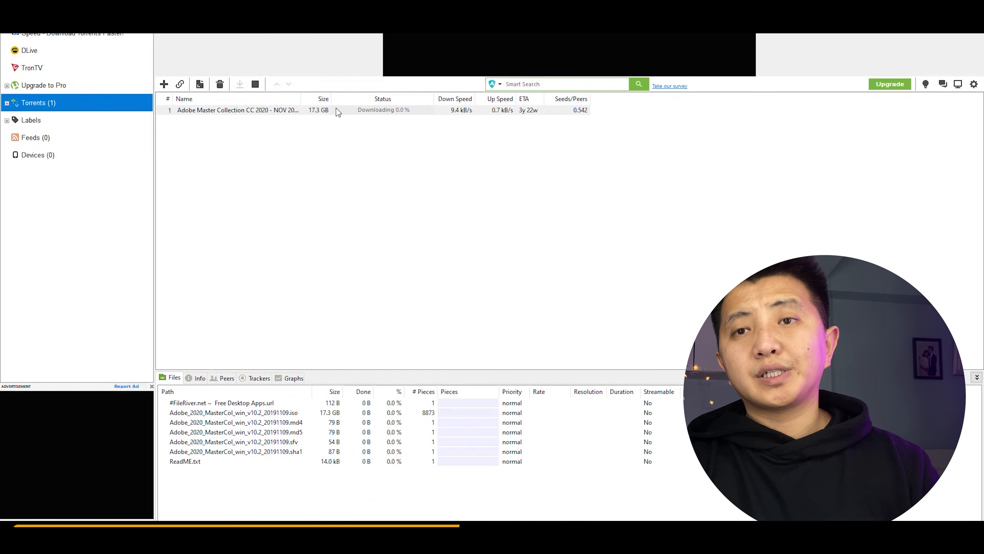
Set the bandwidth allocation of the Adobe Master Collection torrent to High.
right_click(336, 108)
mouse_move(418, 268)
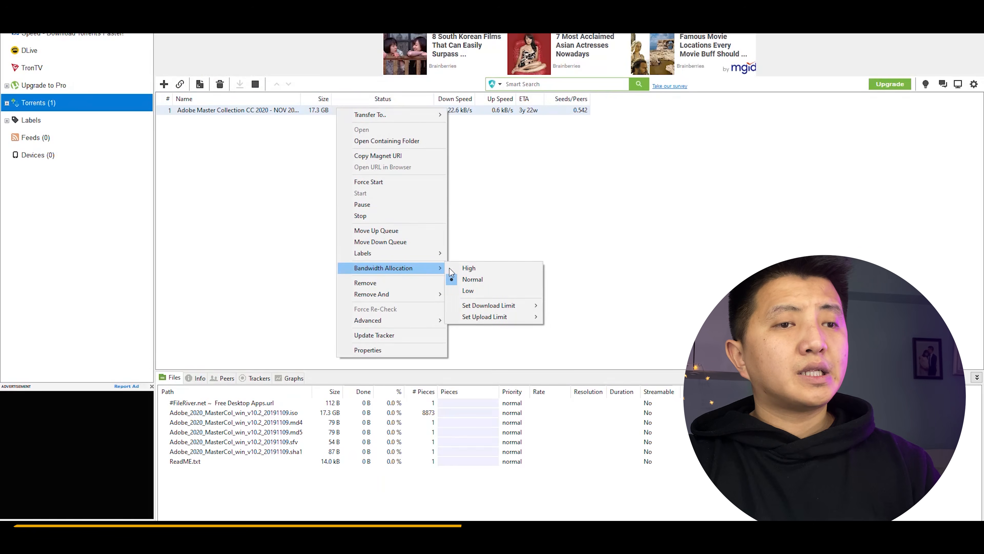
left_click(458, 267)
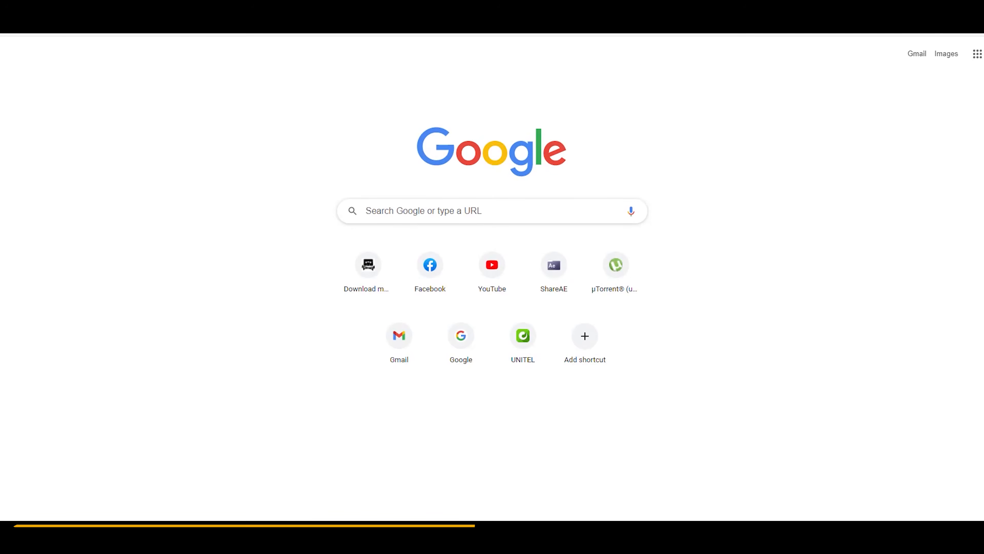
Open the µTorrent website in the browser and download µTorrent Classic.
type("uto")
key("Return")
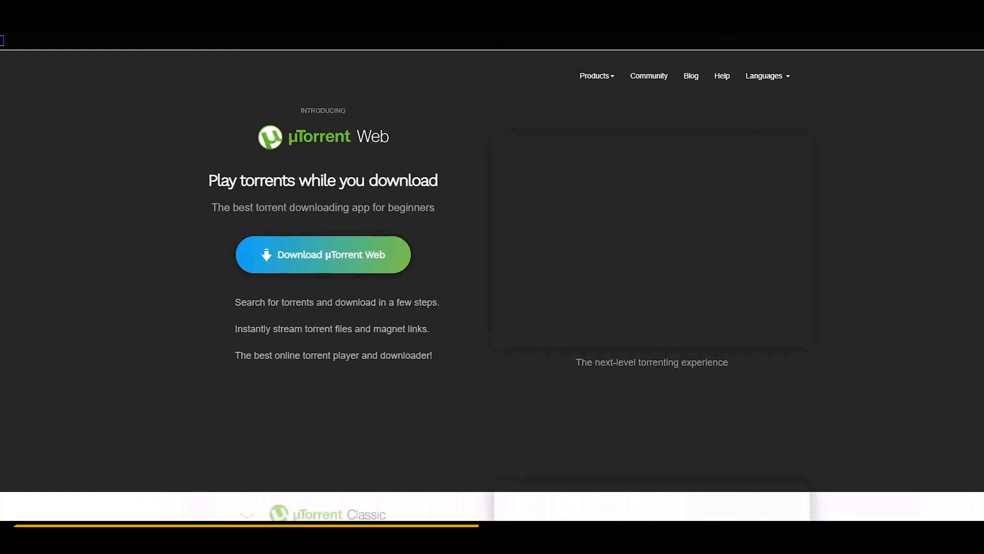
scroll(359, 322, "down", 5)
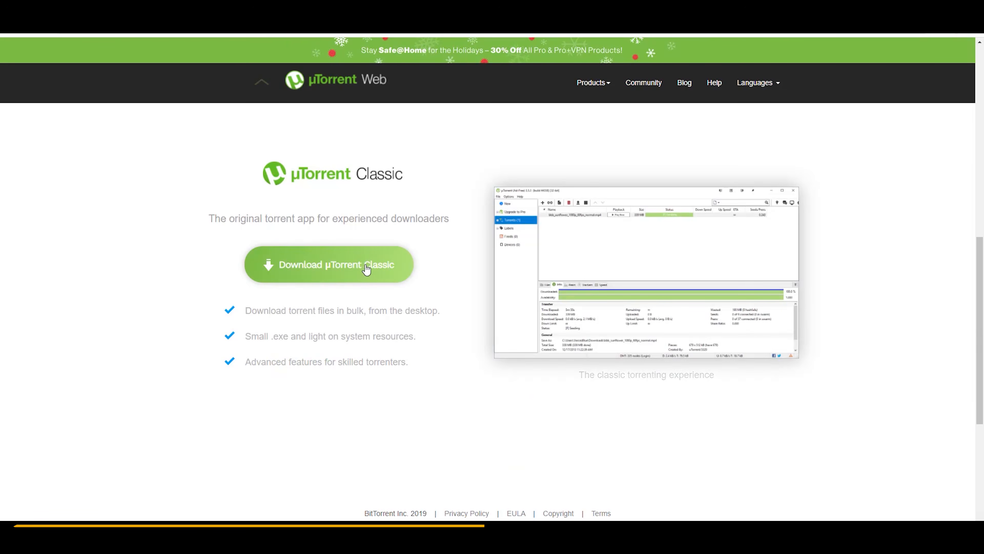
left_click(366, 268)
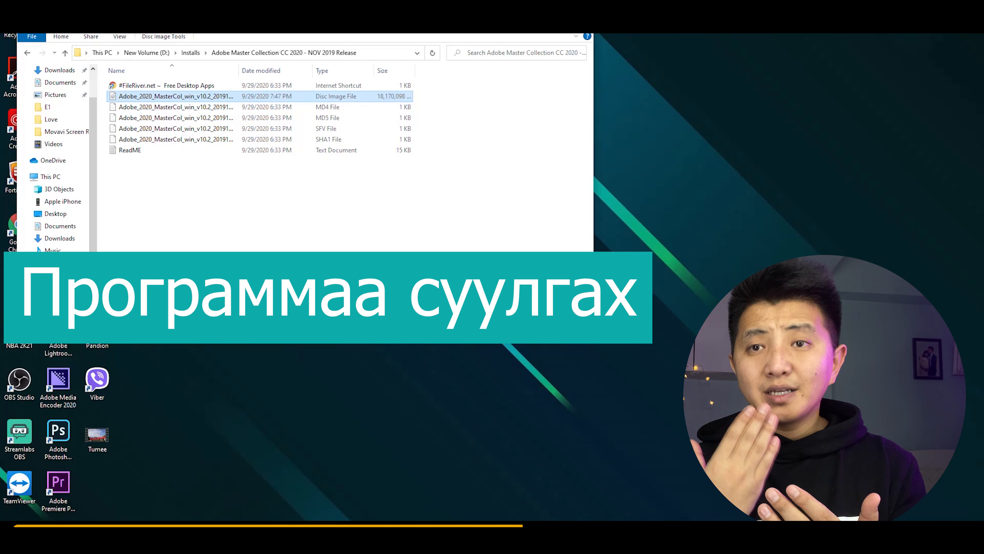
Mount the Adobe_2020_MasterCol disc image in File Explorer and open the Adobe2020_Master DVD drive.
right_click(133, 100)
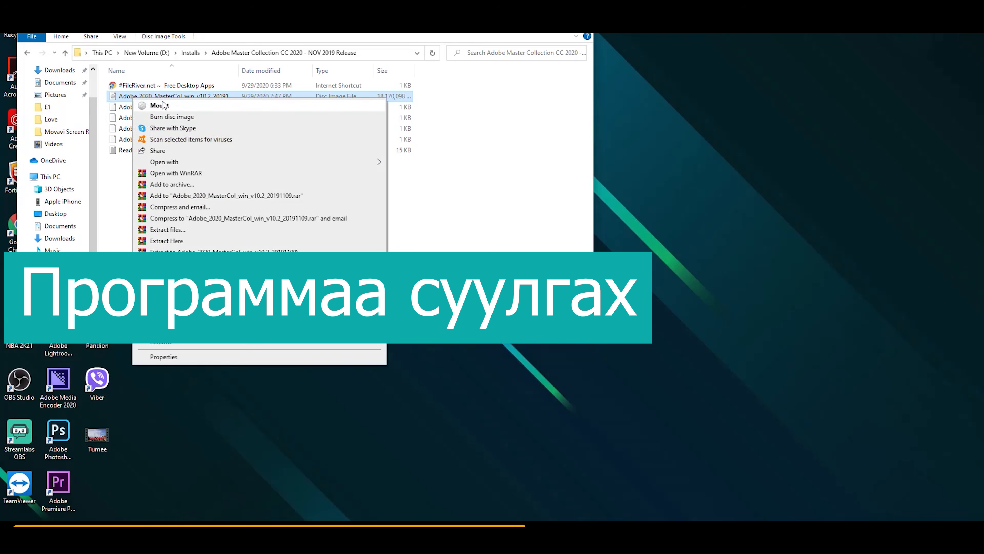
left_click(165, 107)
left_click(54, 177)
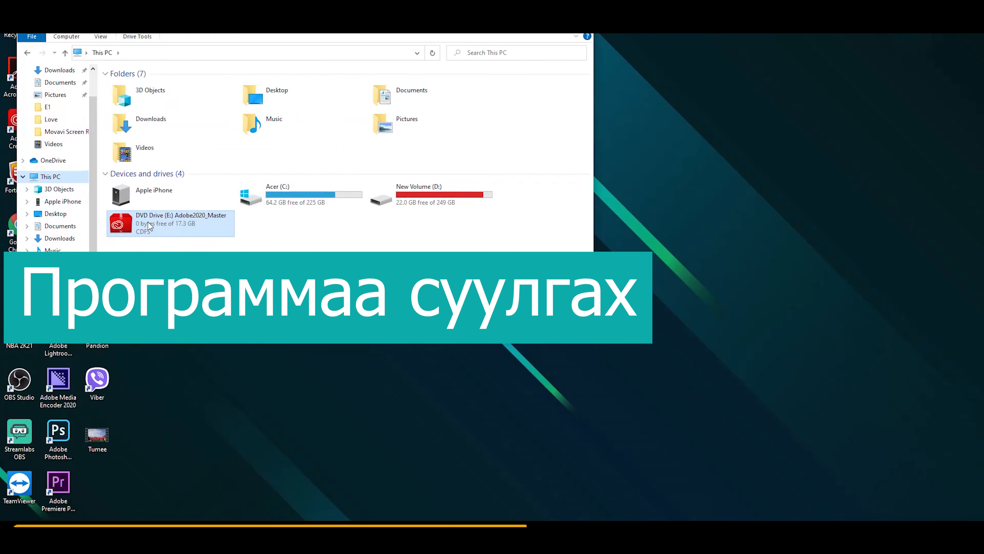
double_click(162, 221)
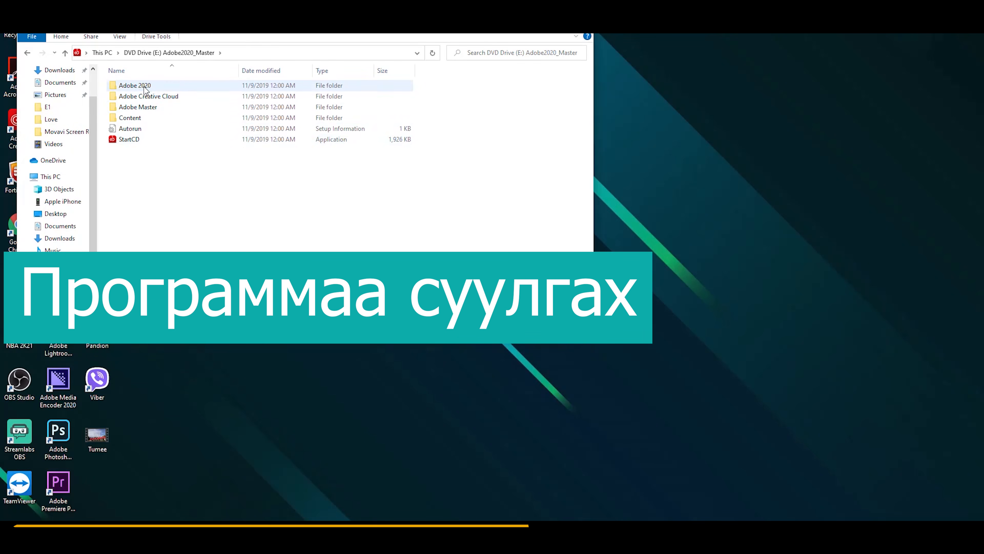
Look through the individual program folders in Adobe 2020 and open the Adobe Master folder.
double_click(135, 86)
double_click(161, 206)
key("BackSpace")
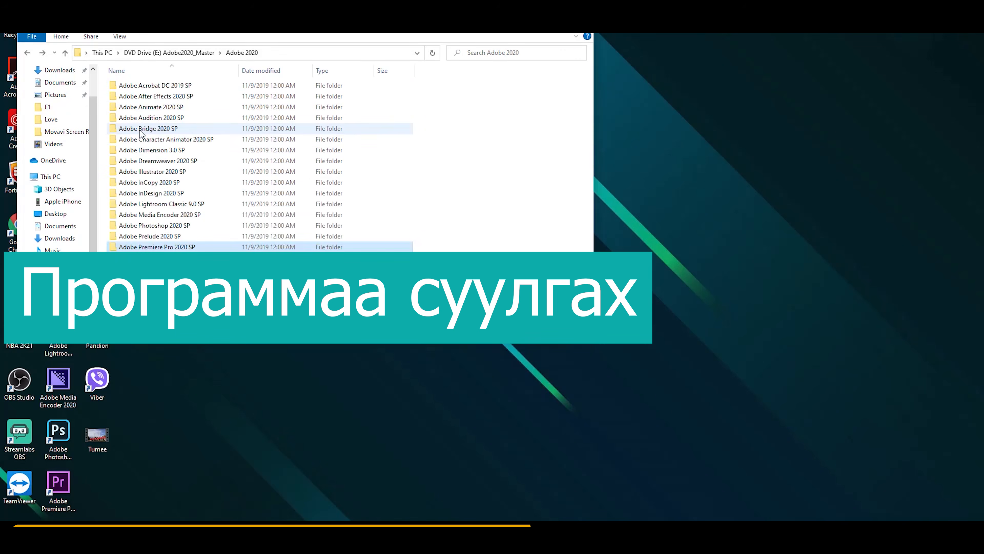
key("BackSpace")
double_click(134, 108)
double_click(149, 118)
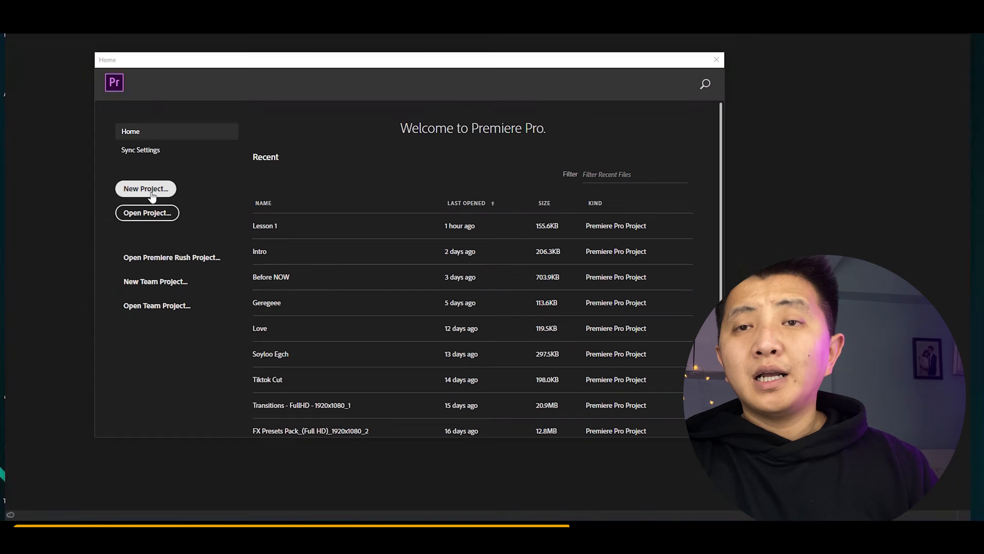
Create a new Premiere Pro project named Lesson 01 and view its scratch disk settings.
left_click(151, 194)
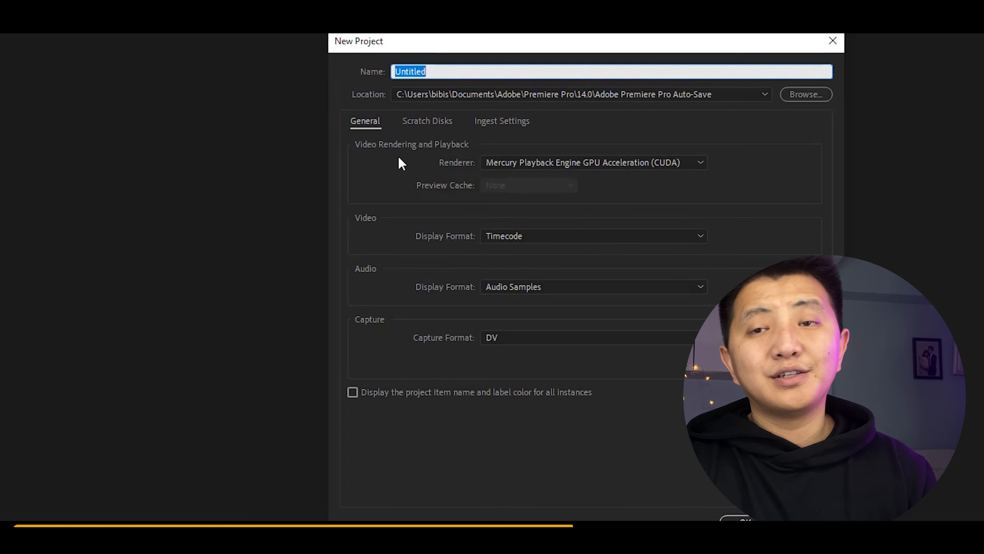
type("Lesson 01")
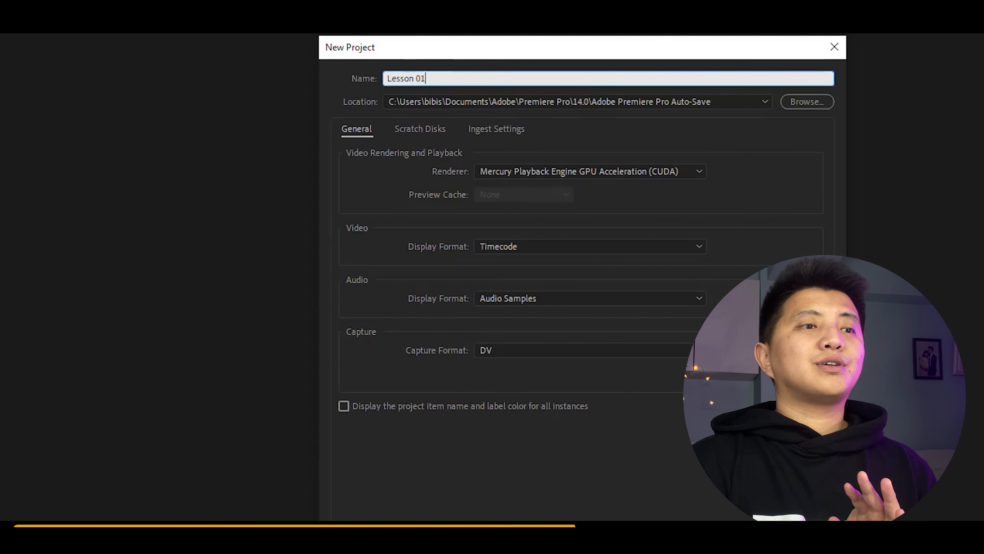
left_click(420, 129)
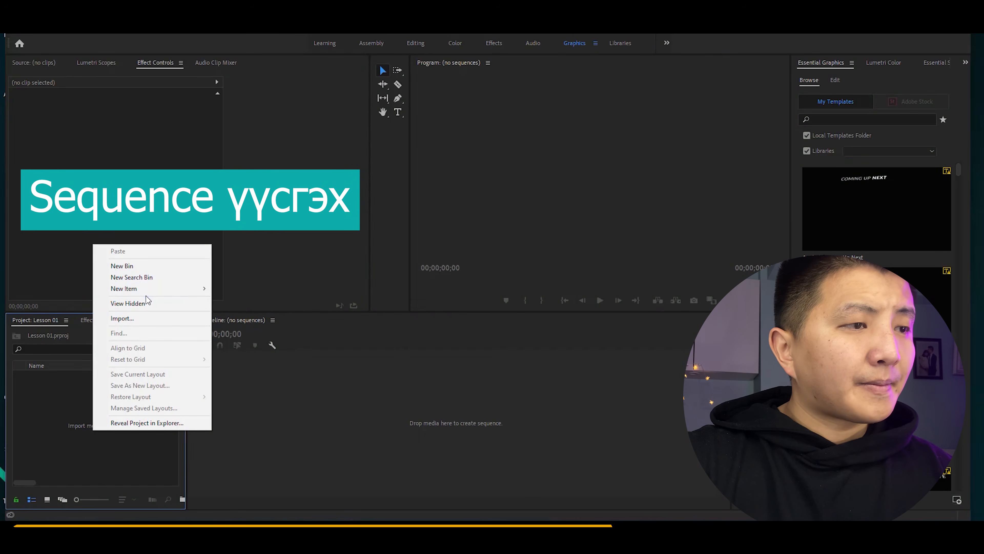
Start a new sequence and choose the AVC-Intra 100 1080i preset at 29.97 fps.
mouse_move(149, 291)
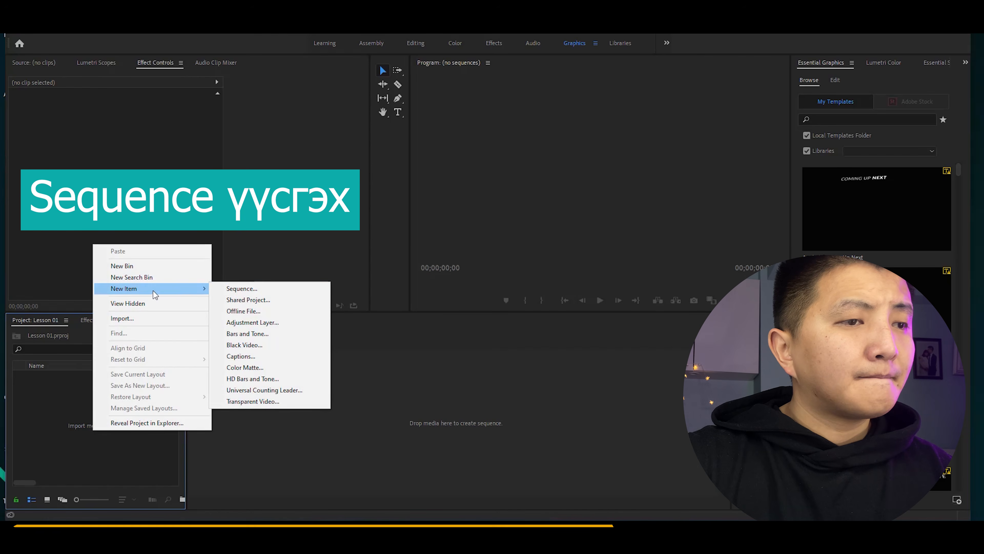
left_click(232, 289)
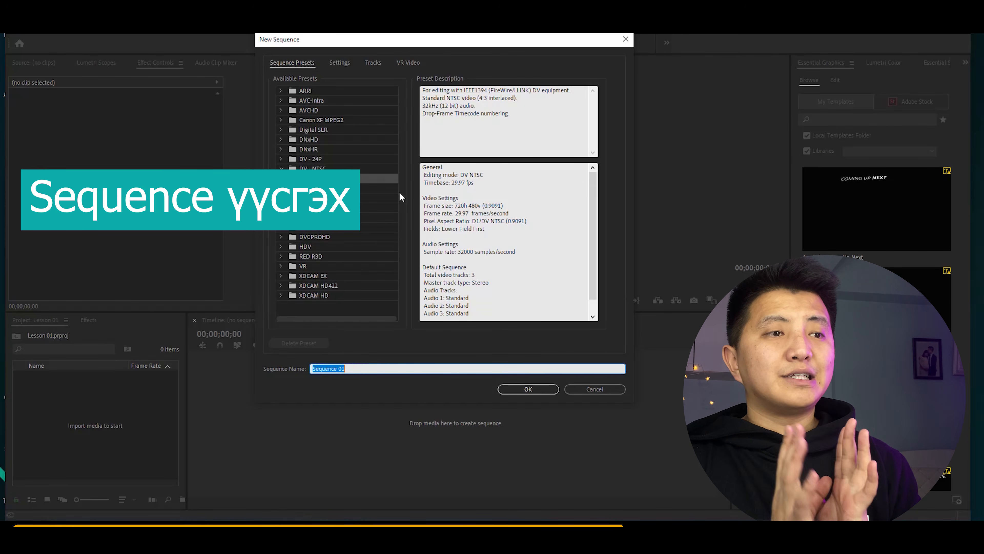
left_click(311, 101)
left_click(280, 100)
left_click(281, 90)
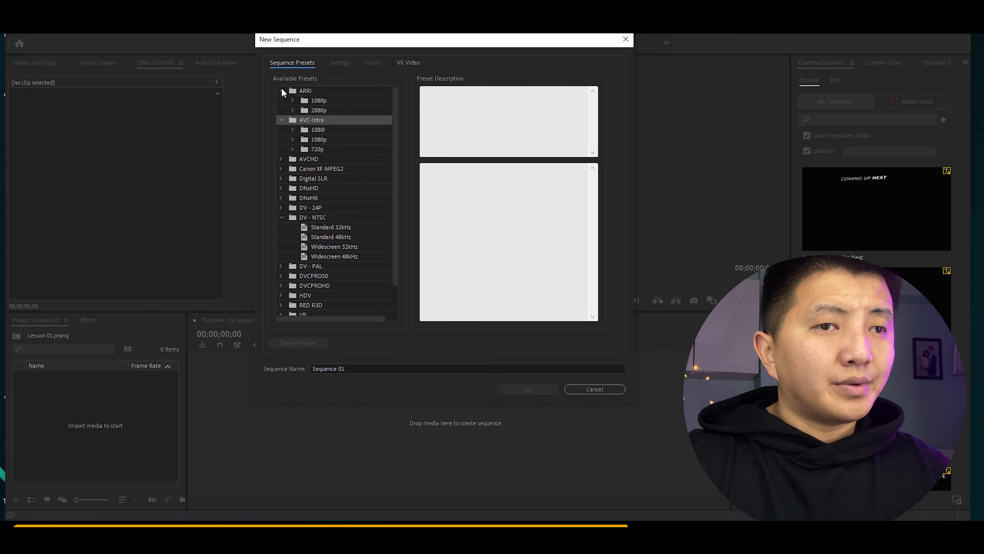
left_click(282, 90)
left_click(292, 110)
left_click(314, 120)
left_click(281, 100)
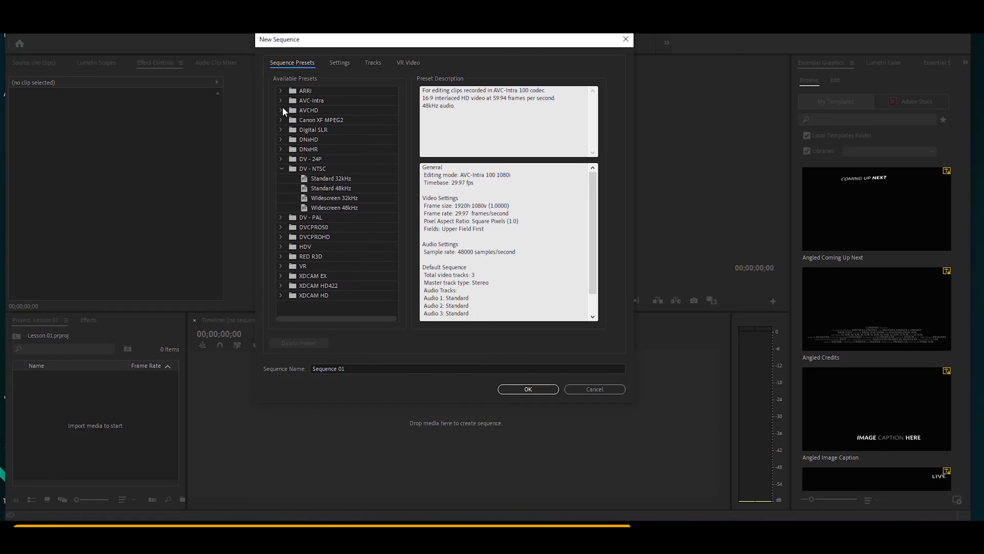
left_click(281, 111)
Try the HDV 1080p and HDV 720p editing modes in the new sequence's settings.
left_click(339, 63)
left_click(415, 79)
scroll(410, 281, "down", 5)
left_click(382, 288)
left_click(411, 80)
scroll(399, 291, "down", 5)
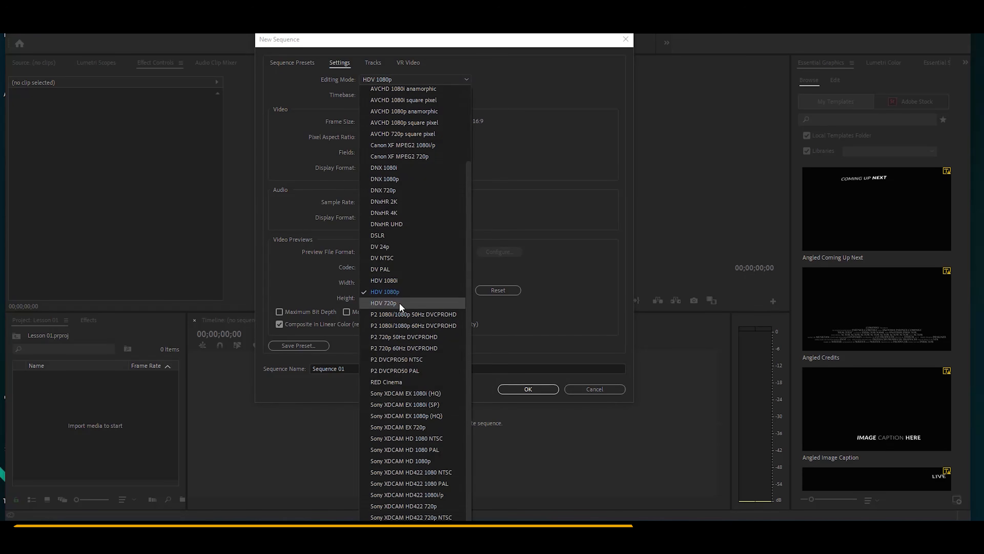
left_click(399, 302)
Set the editing mode to AVC-Intra 100 1080i and create the sequence as Sequence 01.
left_click(423, 80)
left_click(410, 113)
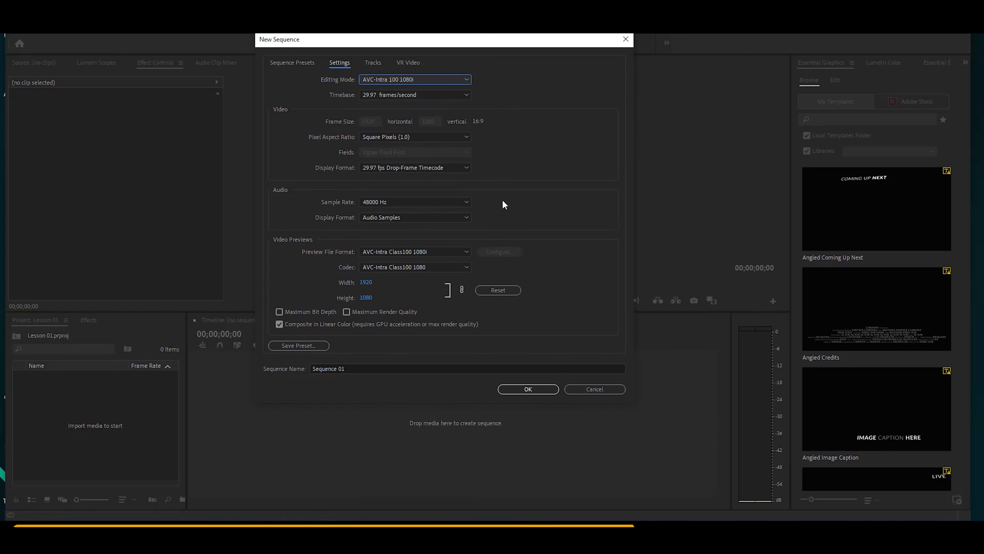
left_click(519, 389)
Import all media files from the Work\Lesson folder on drive D into the project.
right_click(104, 422)
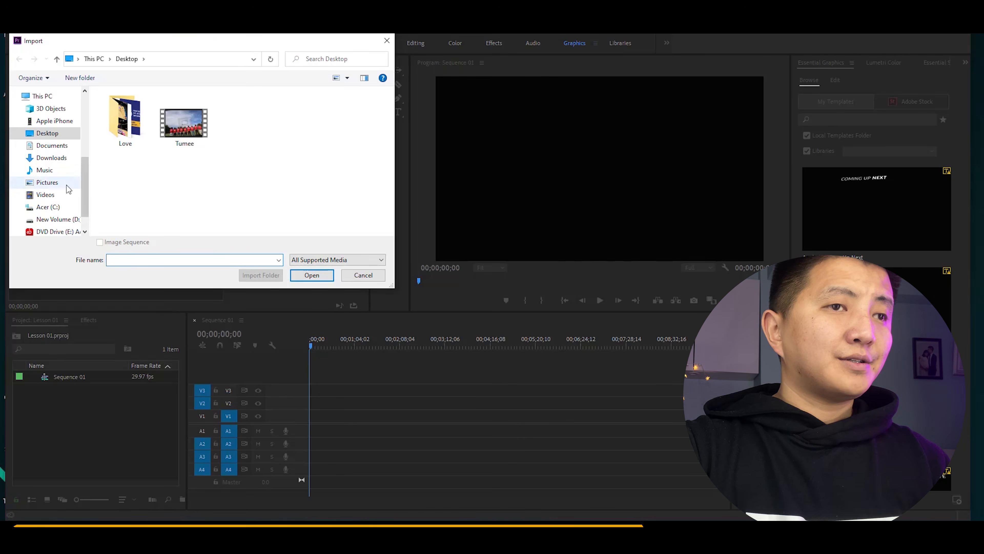
scroll(66, 187, "down", 2)
left_click(58, 190)
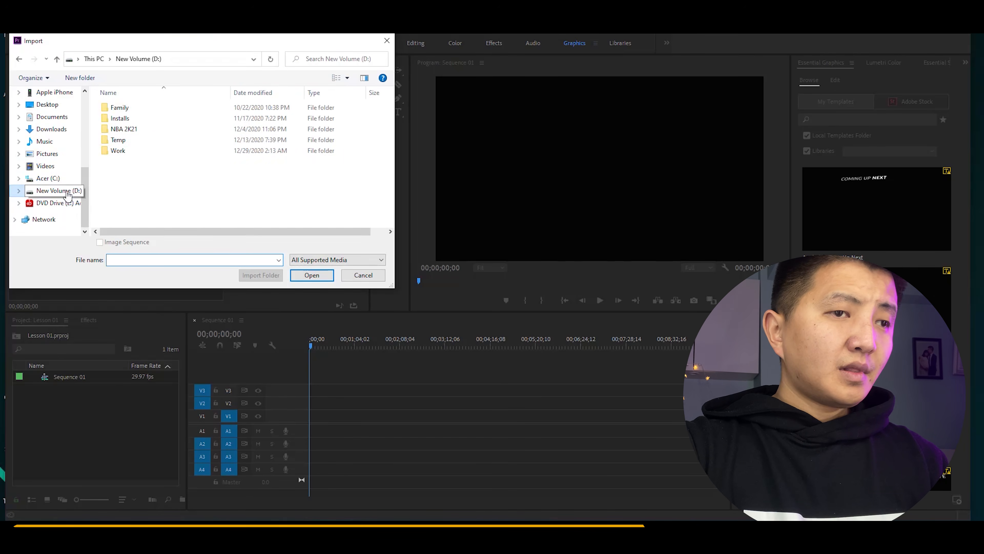
double_click(157, 150)
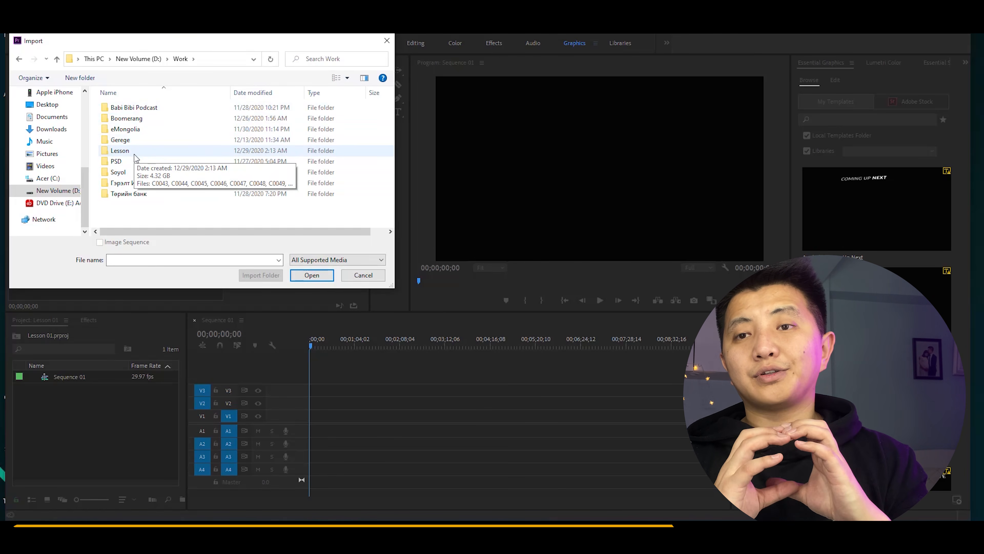
left_click(135, 153)
double_click(134, 153)
key("ctrl+a")
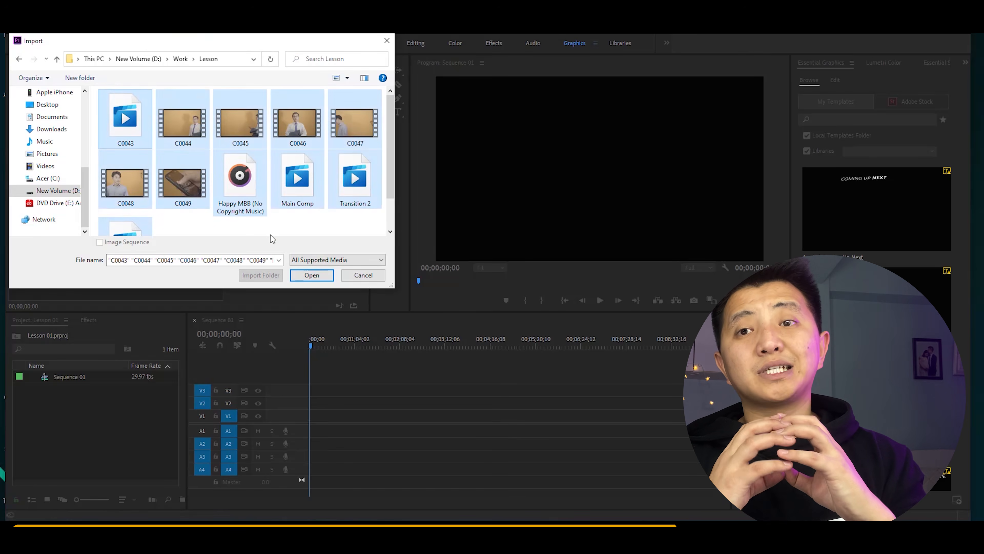
left_click(312, 275)
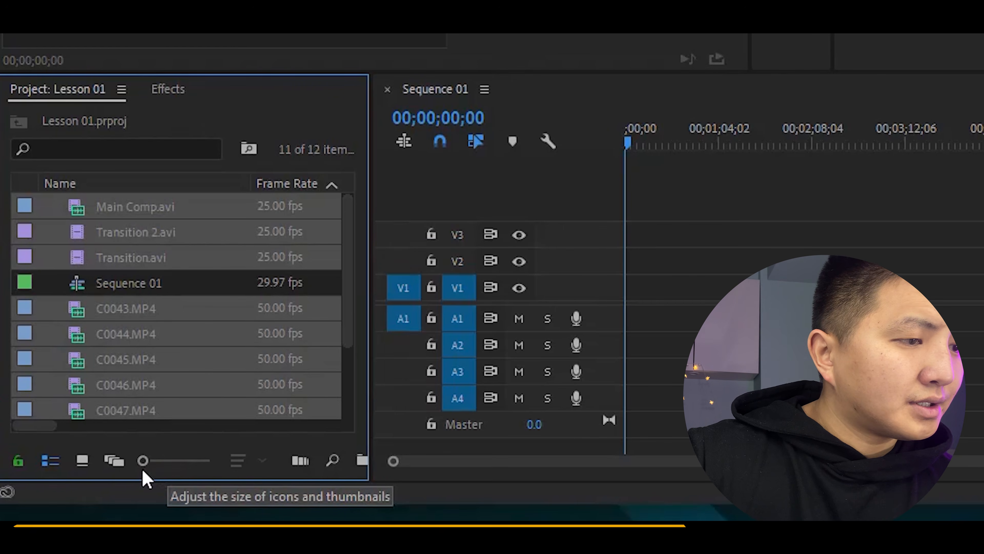
Switch the project's media list to Icon View and look through the imported clip thumbnails.
mouse_move(149, 466)
left_mouse_down()
mouse_move(222, 468)
mouse_move(149, 470)
left_mouse_up()
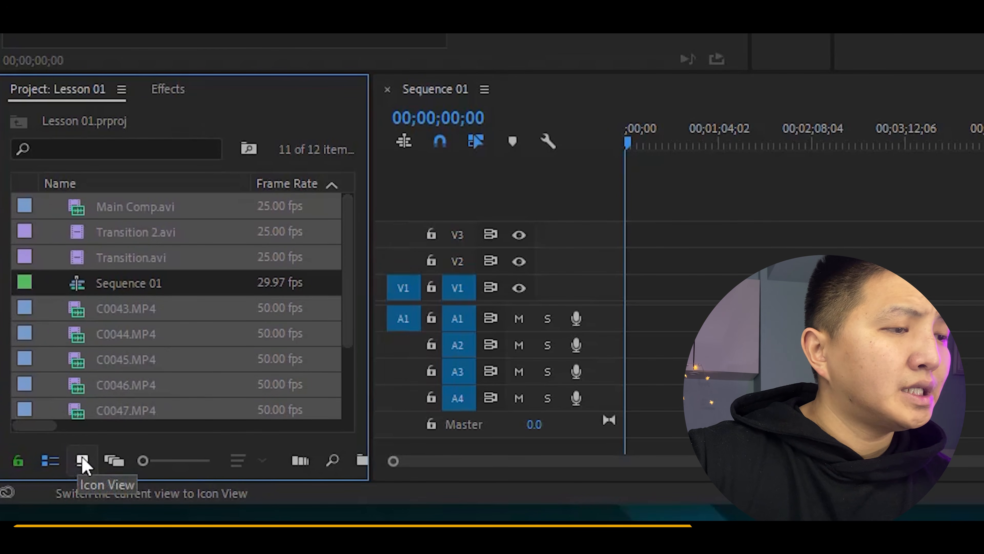
scroll(154, 292, "down", 2)
scroll(154, 299, "up", 2)
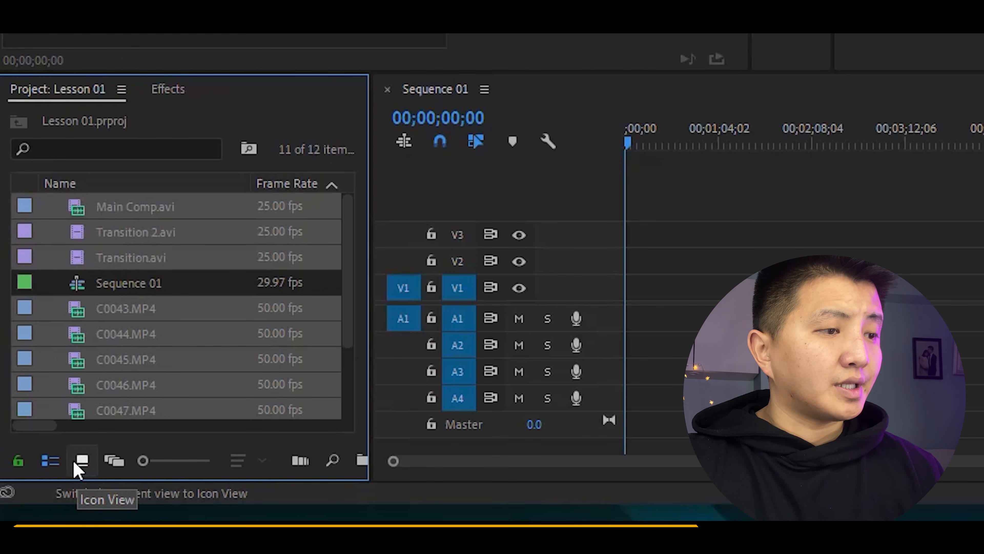
left_click(83, 467)
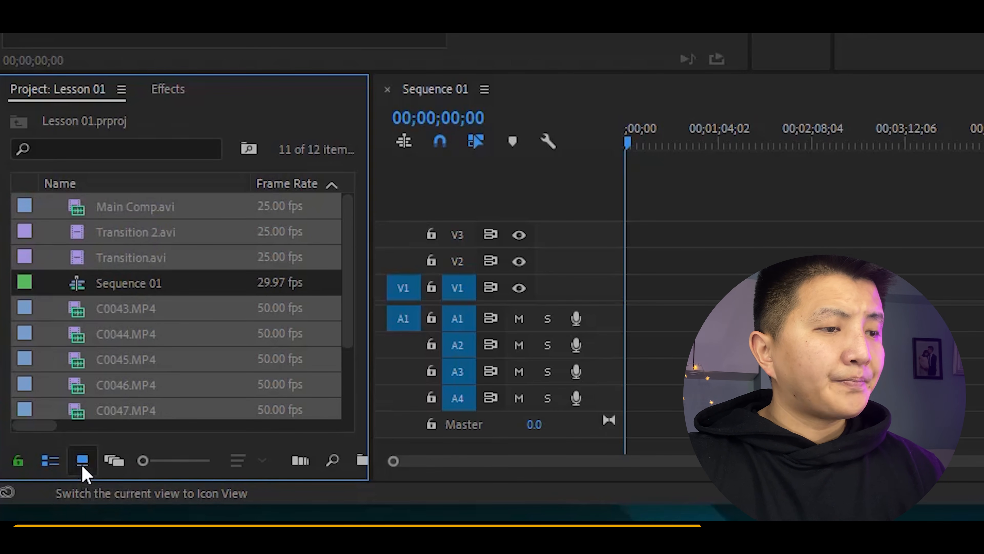
scroll(128, 375, "down", 4)
scroll(128, 372, "up", 4)
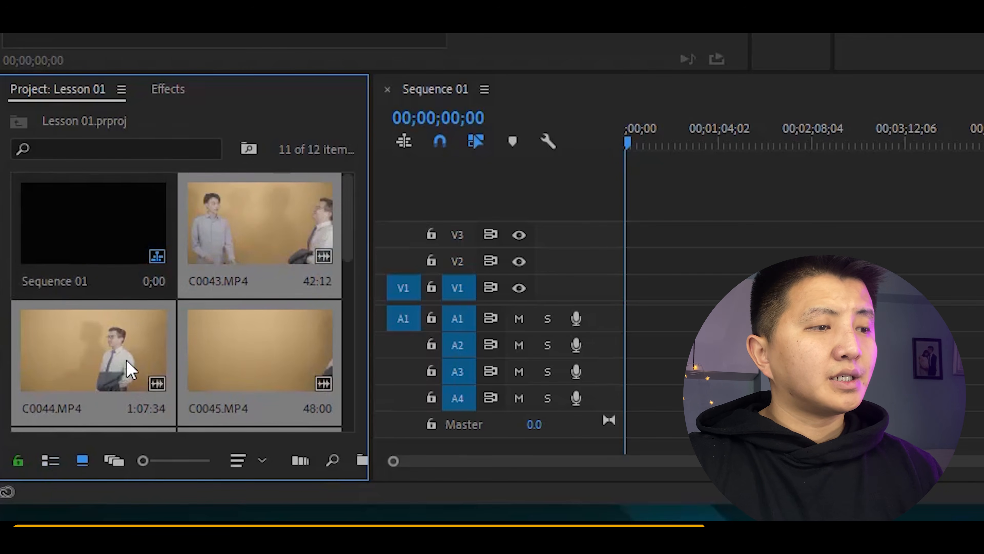
scroll(228, 303, "down", 4)
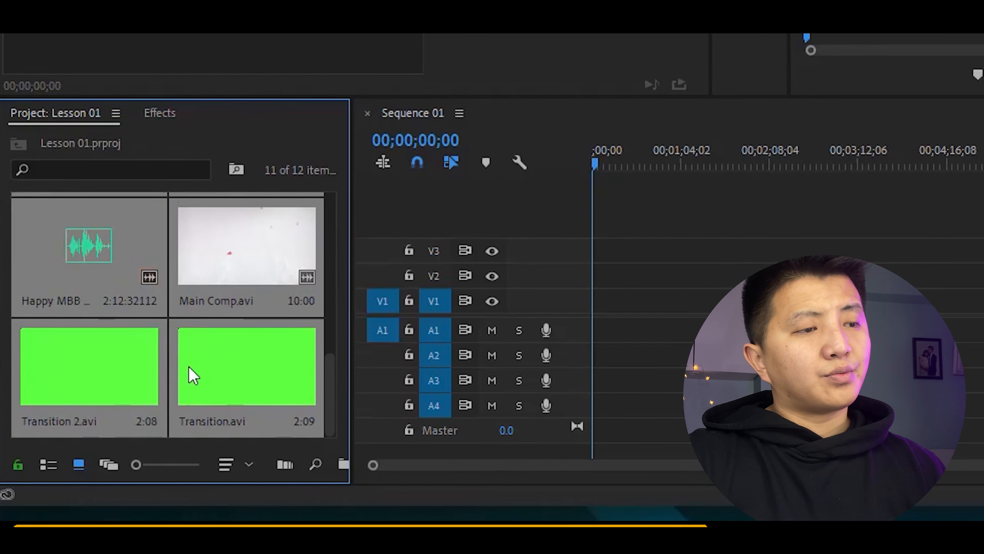
scroll(192, 375, "up", 4)
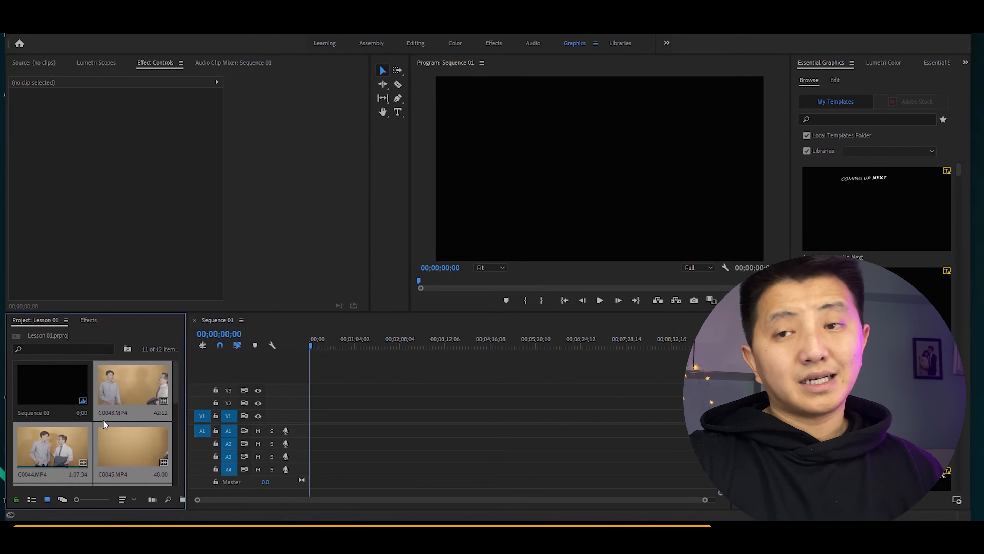
Select clip C0043.MP4 and turn off source patching for audio track A1.
left_click(140, 397)
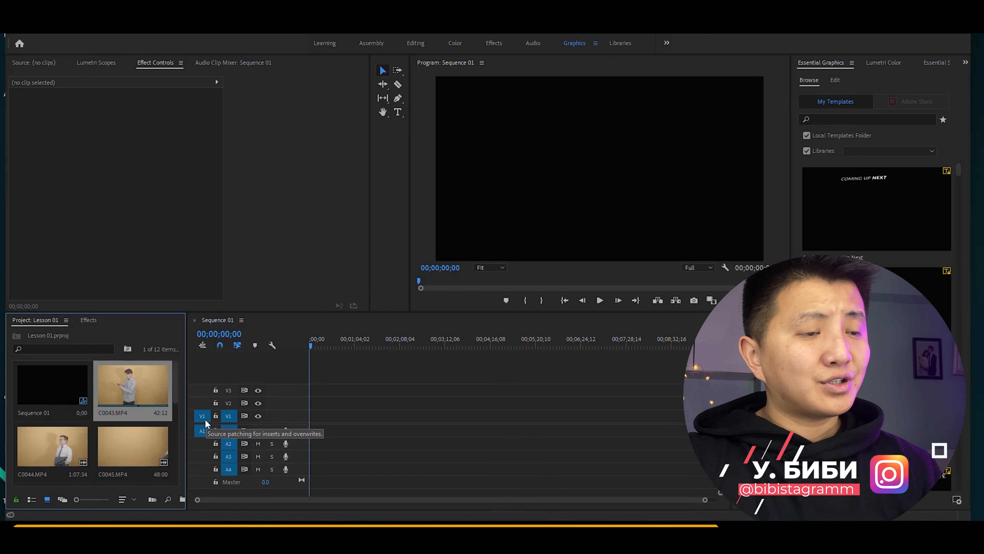
left_click(203, 433)
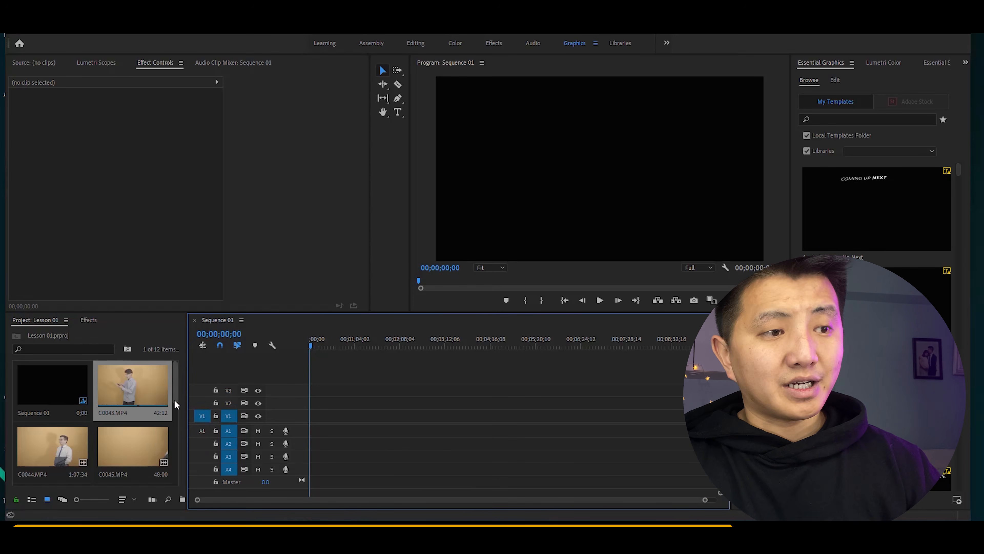
Try placing only the video of clip C0043.MP4 at the start of track V1, and undo it.
left_click(164, 384)
left_click_drag(164, 384, 301, 418)
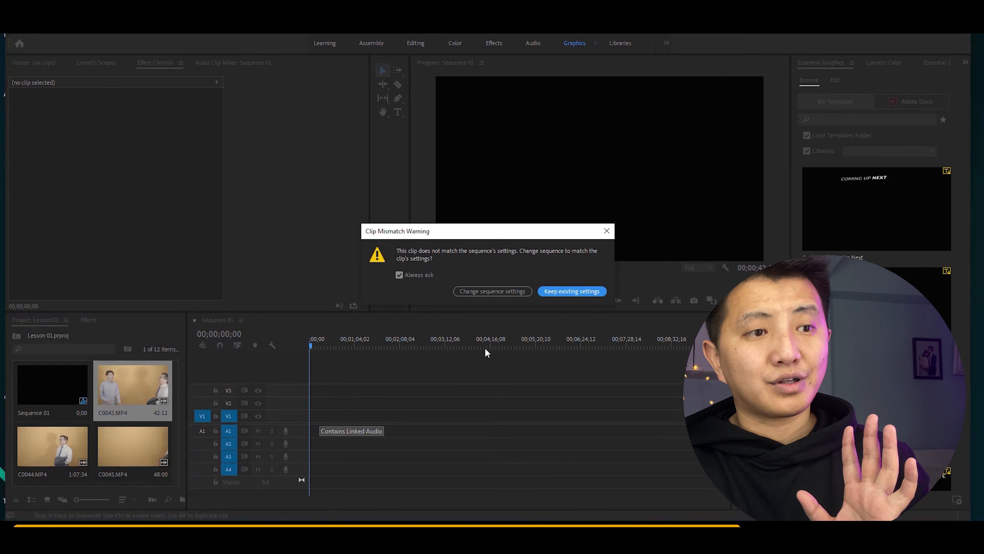
left_click(530, 290)
key("ctrl+z")
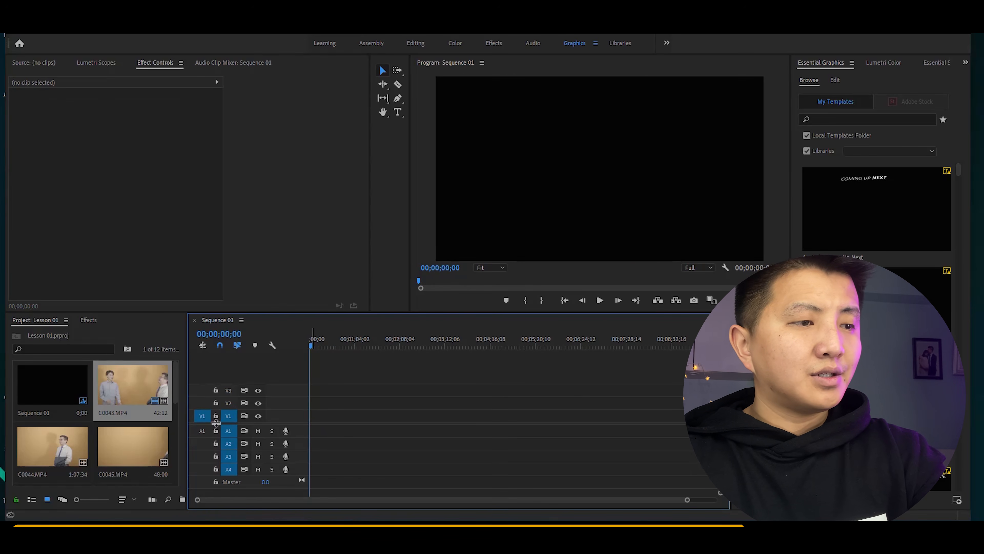
Patch only audio track A1, place the audio of clip C0043.MP4 on it, and delete that audio clip.
left_click(202, 431)
left_click(202, 415)
left_click_drag(155, 401, 311, 438)
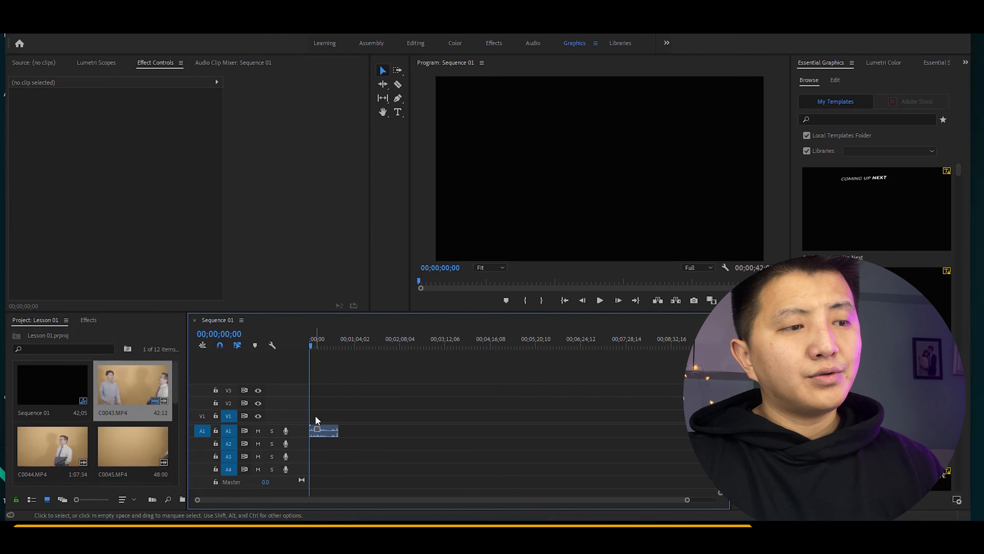
left_click(324, 429)
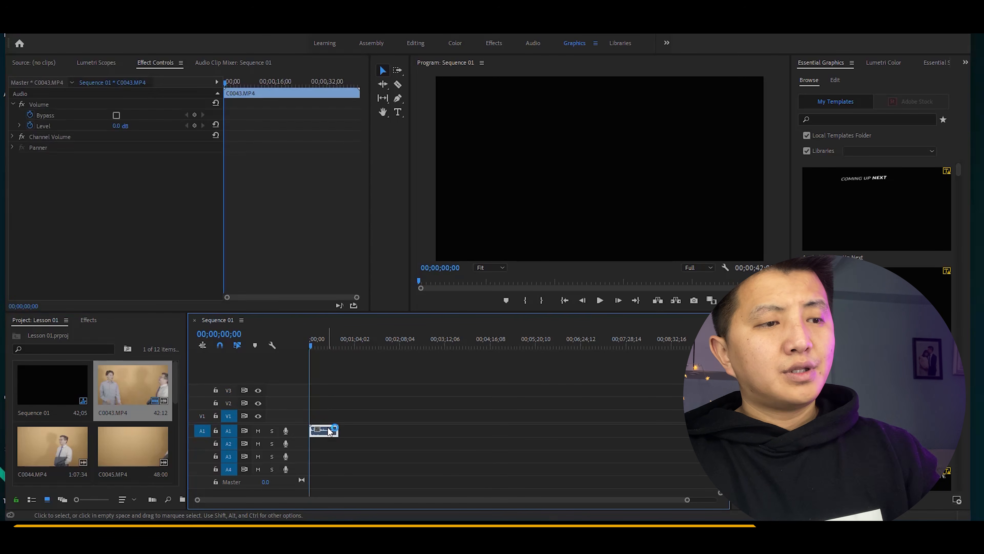
key("Delete")
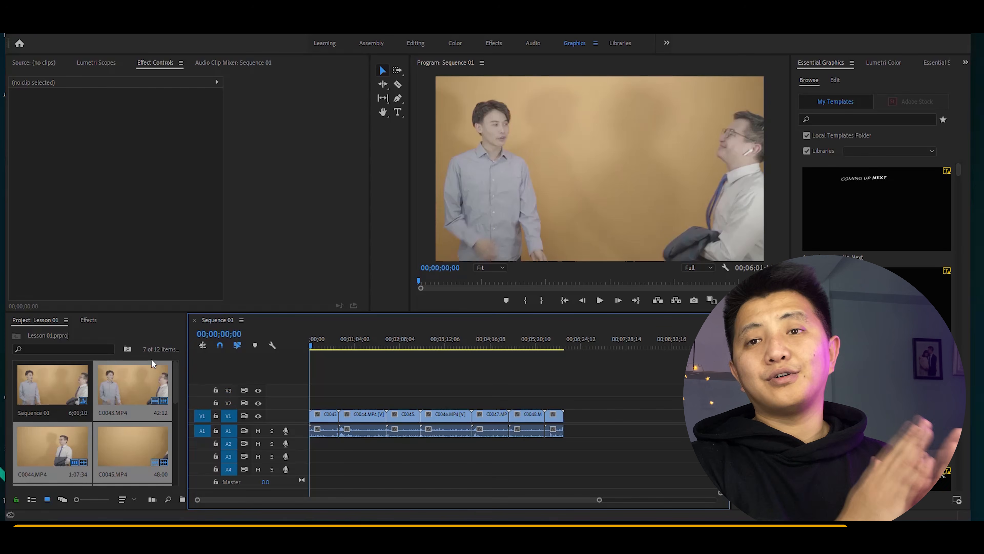
Split clip C0045.MP4 at 00;01;12;24 with the Razor tool.
key("=")
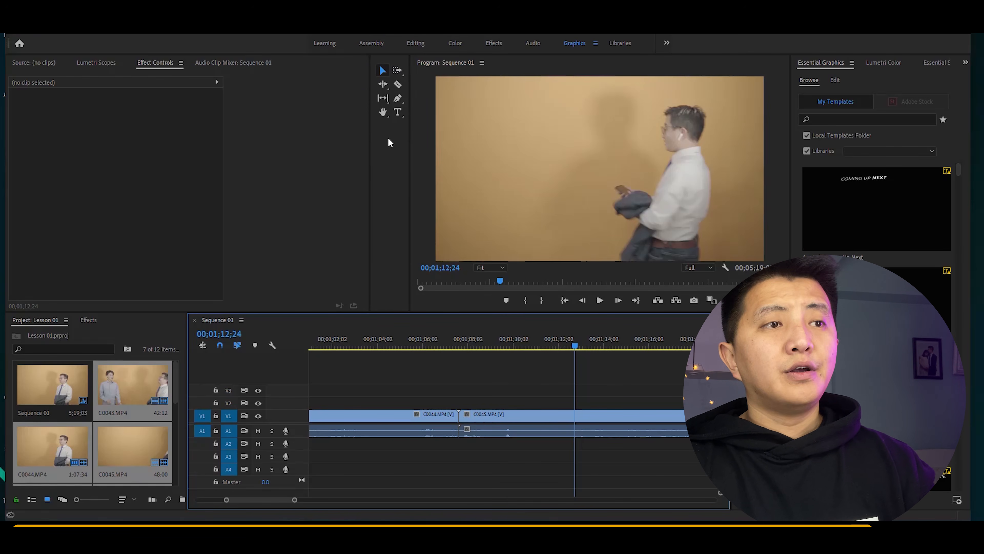
left_click(387, 414)
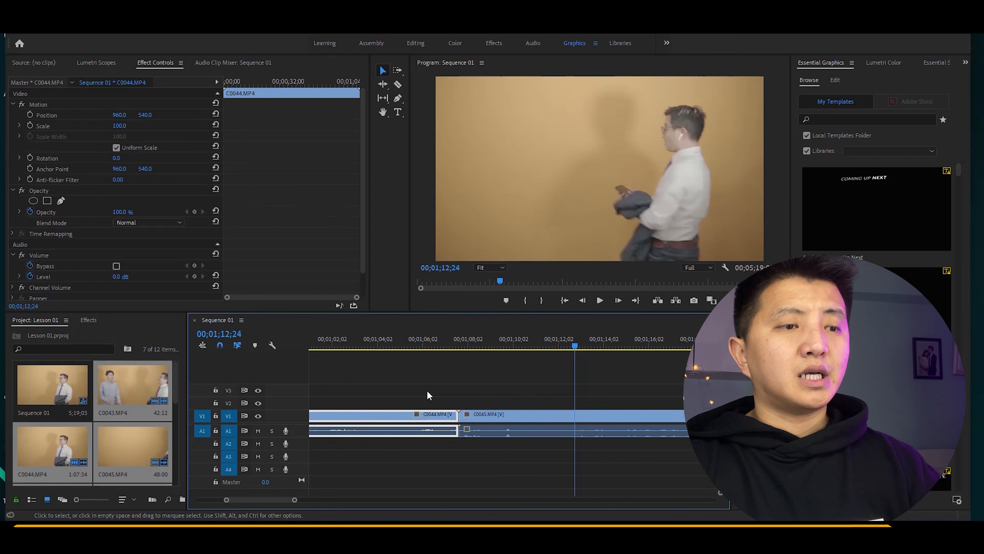
scroll(450, 399, "up", 2)
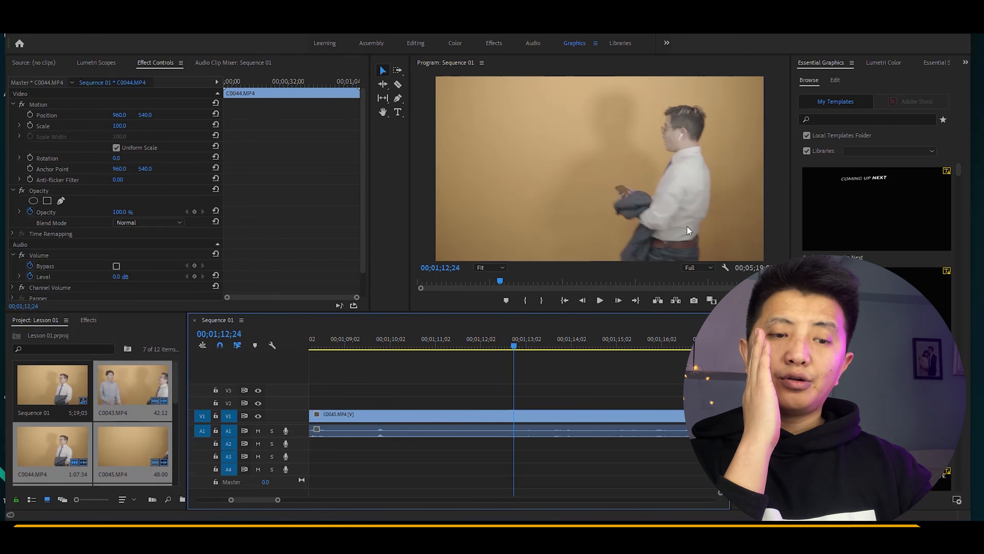
key("c")
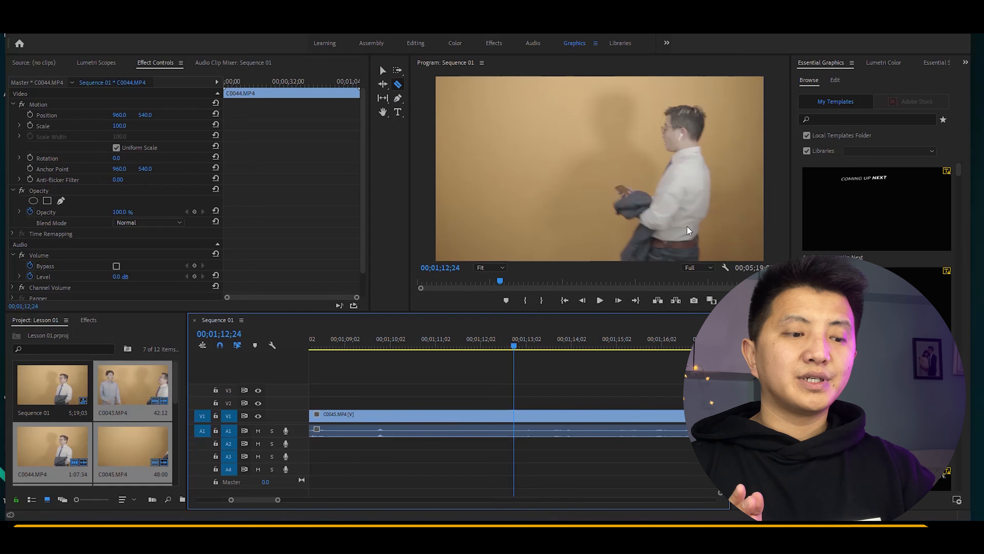
left_click(516, 415)
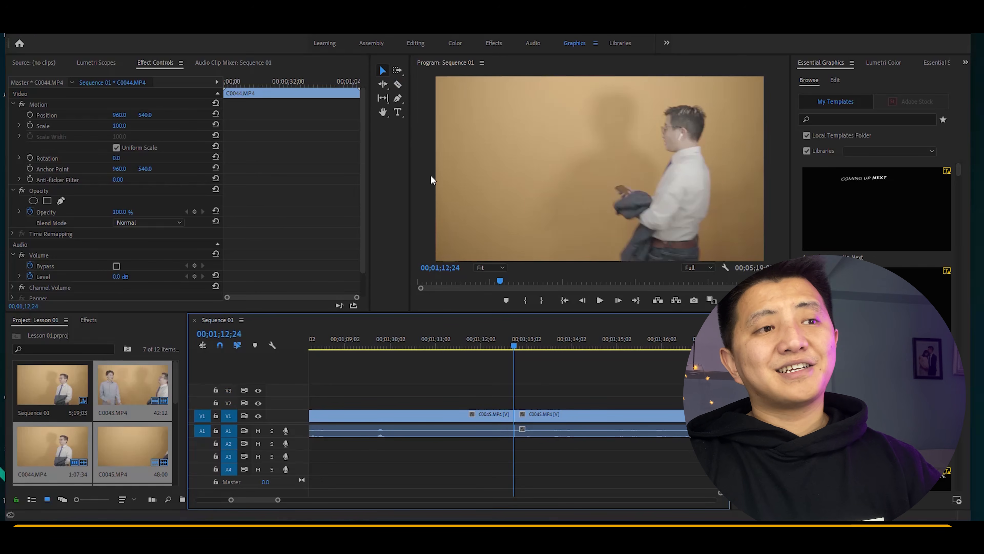
Return to the Selection tool and delete the part of clip C0045.MP4 before the cut.
left_click(398, 84)
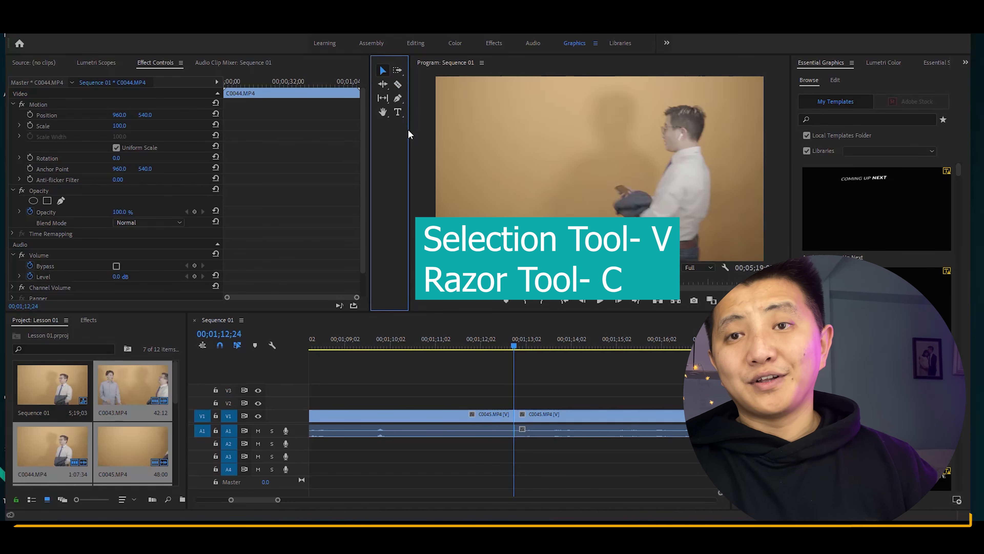
key("c")
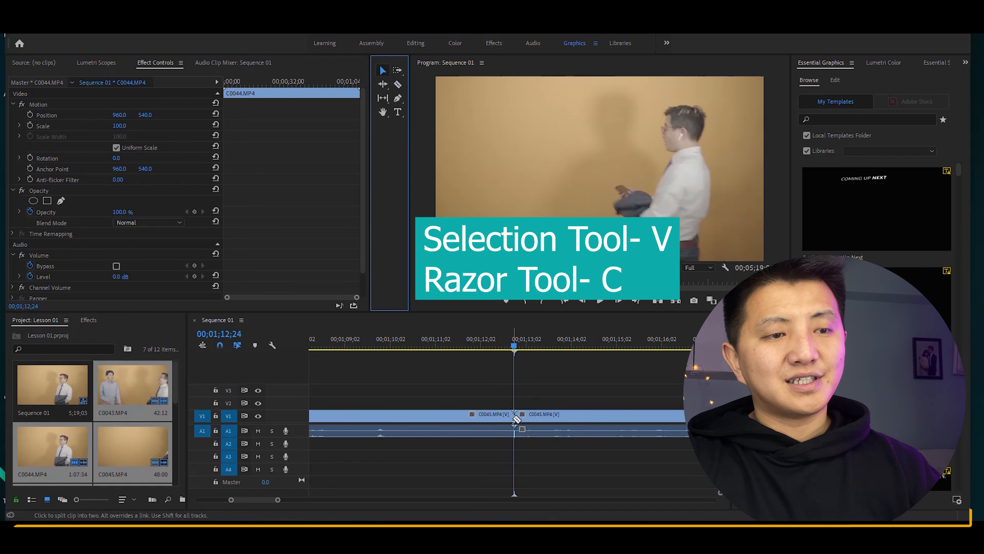
key("v")
mouse_move(506, 416)
left_mouse_down()
mouse_move(469, 420)
mouse_move(511, 422)
left_mouse_up()
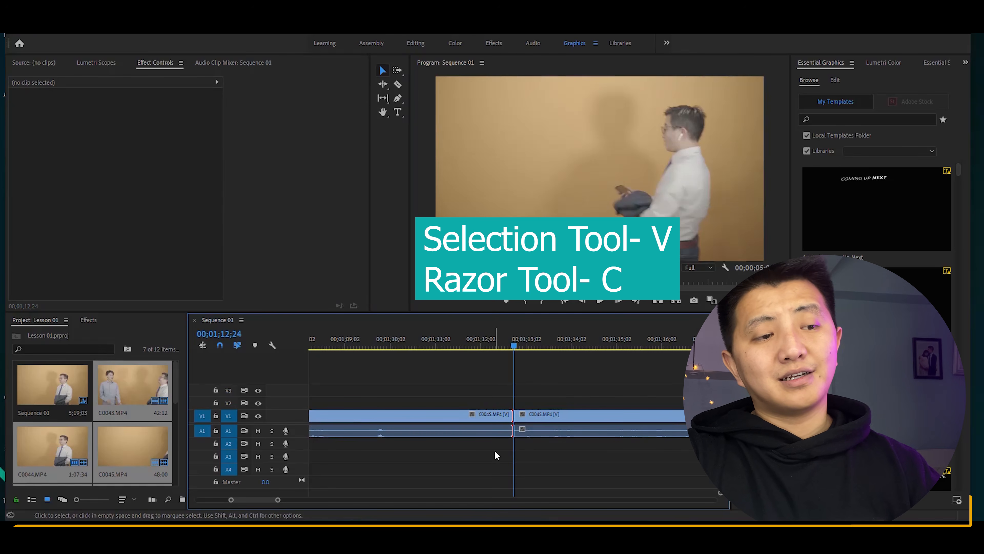
left_click(491, 423)
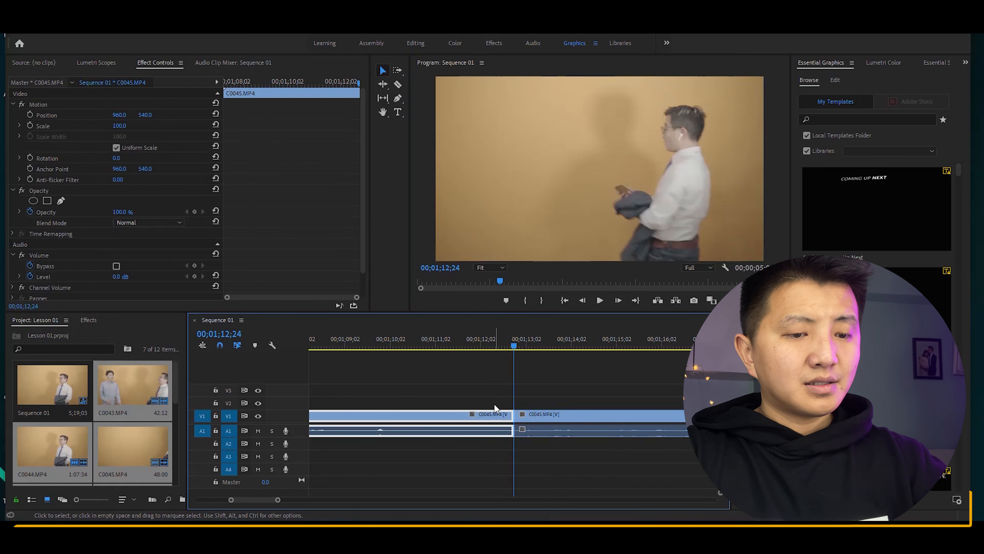
key("Delete")
Delete clip C0044.MP4 from the timeline.
key("minus")
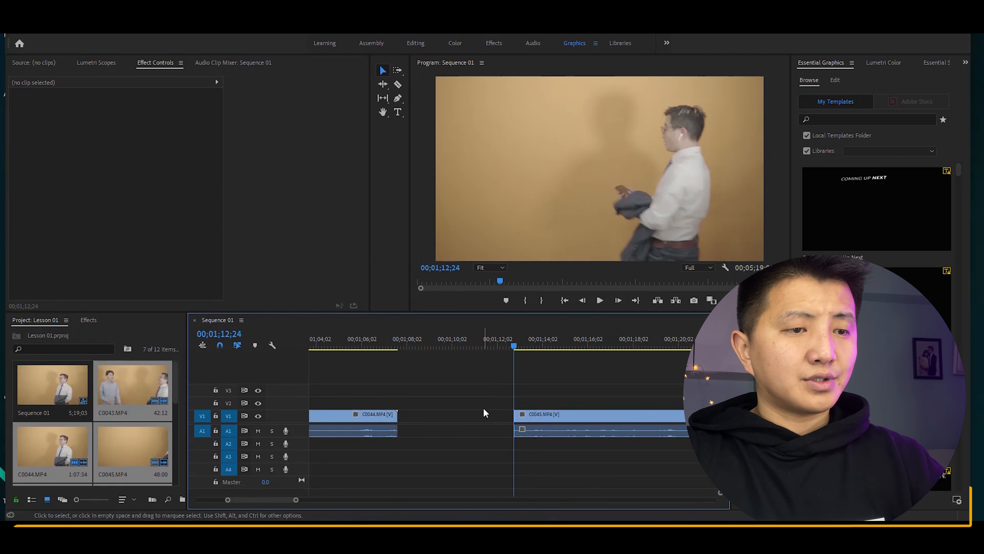
key("minus")
left_click(440, 419)
key("Delete")
Ripple delete the empty gap before clip C0045.MP4 so the remaining clips move to the start of the sequence.
left_click(435, 418)
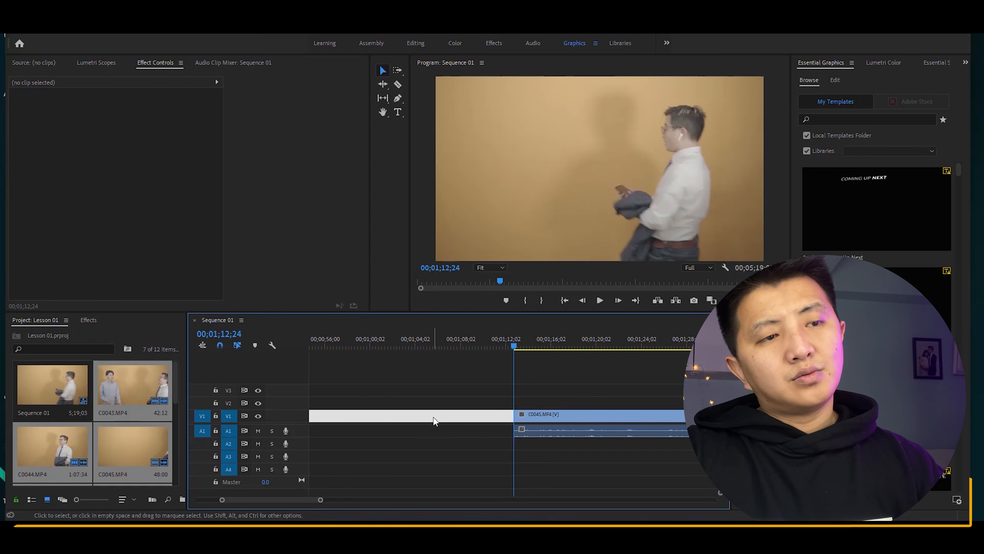
left_click(434, 418)
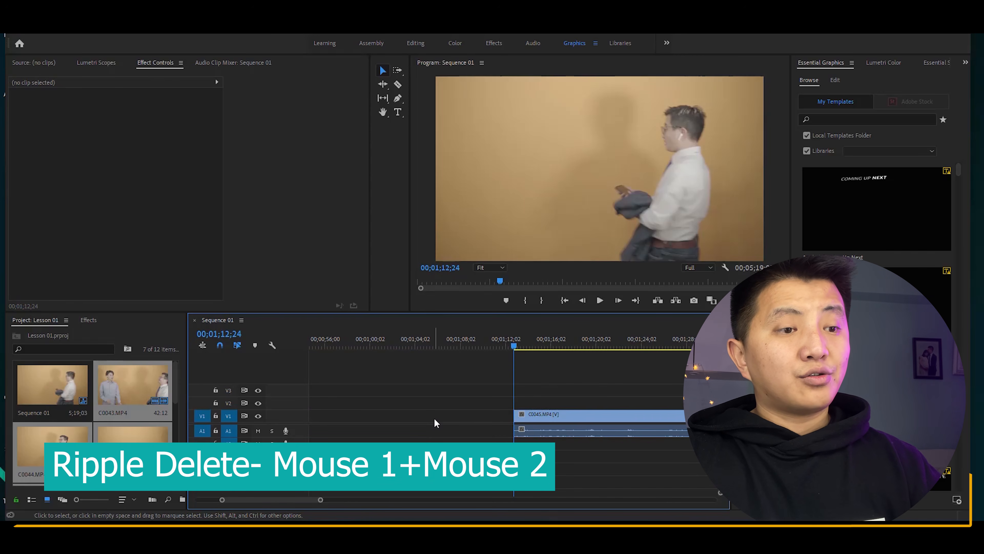
left_click(483, 419)
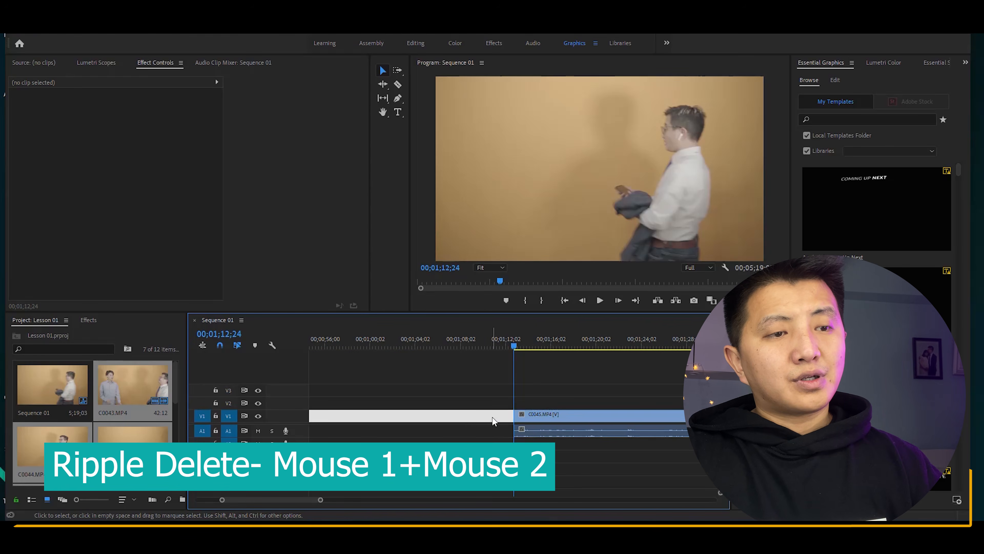
right_click(492, 421)
left_click(541, 424)
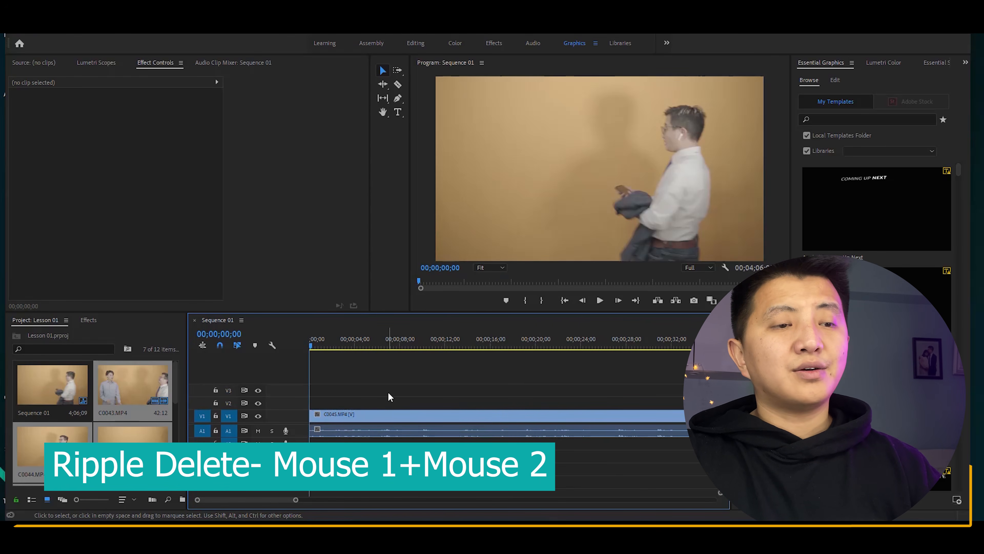
Scrub through clip C0045.MP4 at several timeline zoom levels and play the start of the sequence.
key("minus")
key("minus")
key("minus")
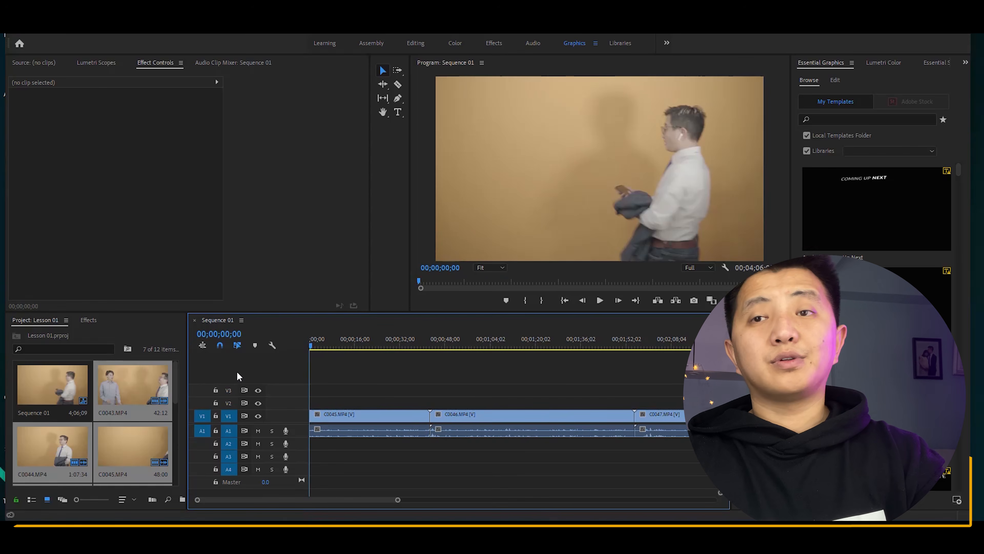
key("equal")
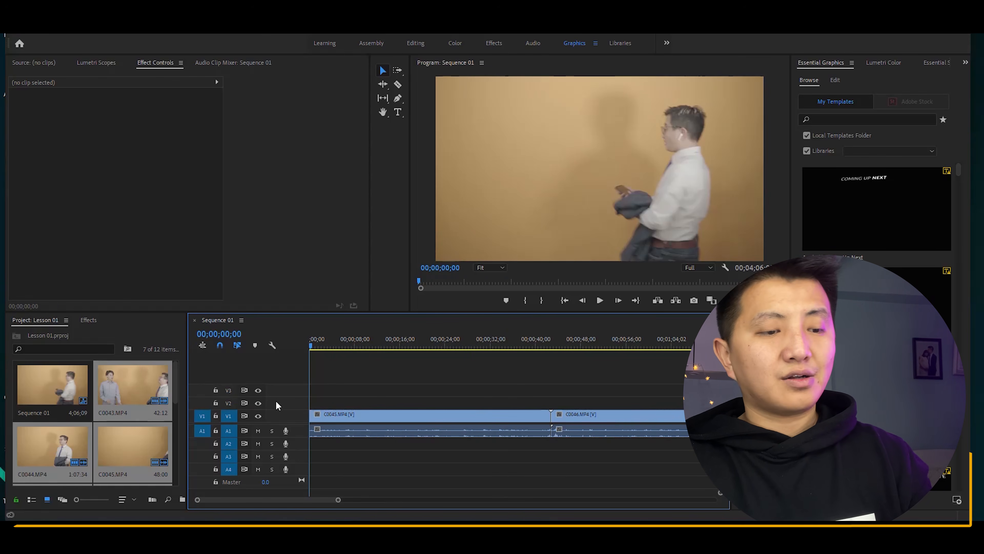
key("equal")
key("equal")
key("equal")
left_click_drag(321, 346, 600, 333)
key("minus")
key("minus")
key("minus")
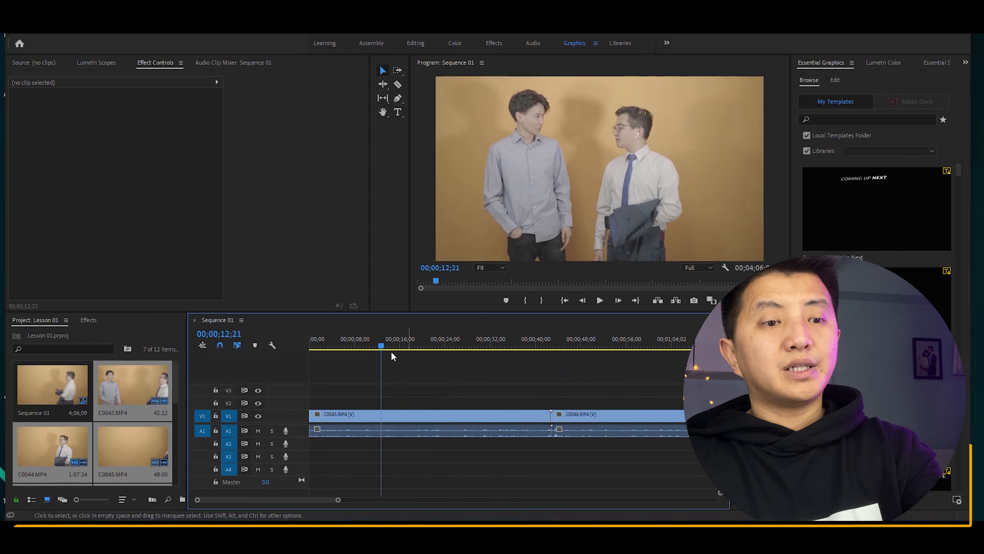
left_click_drag(380, 347, 174, 360)
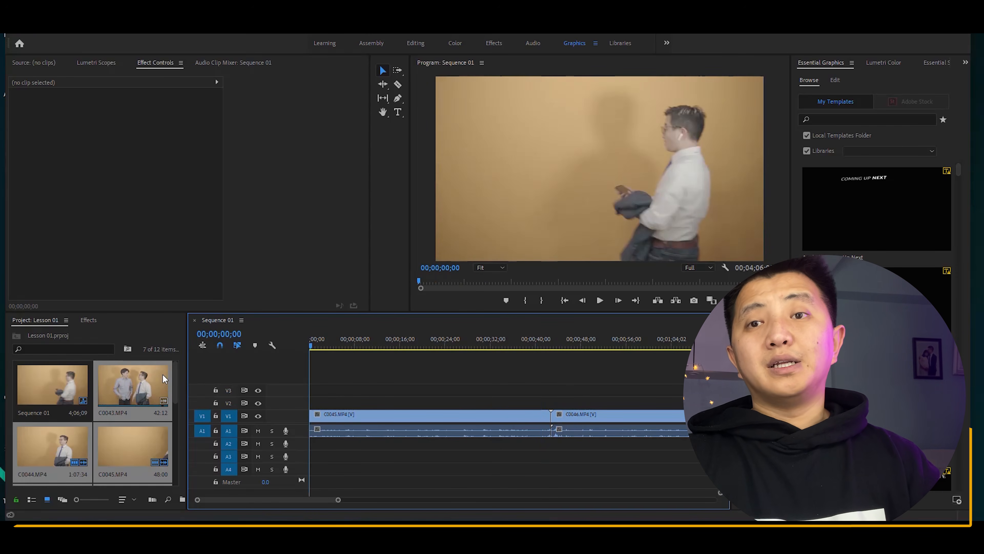
key("space")
key("=")
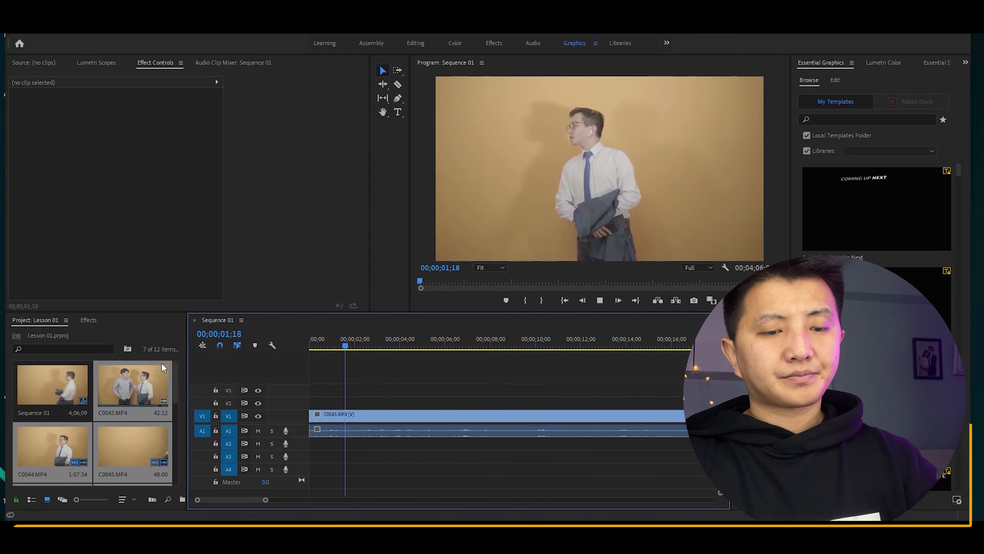
key("space")
Trim the start of clip C0046.MP4 and move it to tracks V2 and A2, overlapping clip C0045.MP4.
key("minus")
left_click_drag(382, 416, 350, 416)
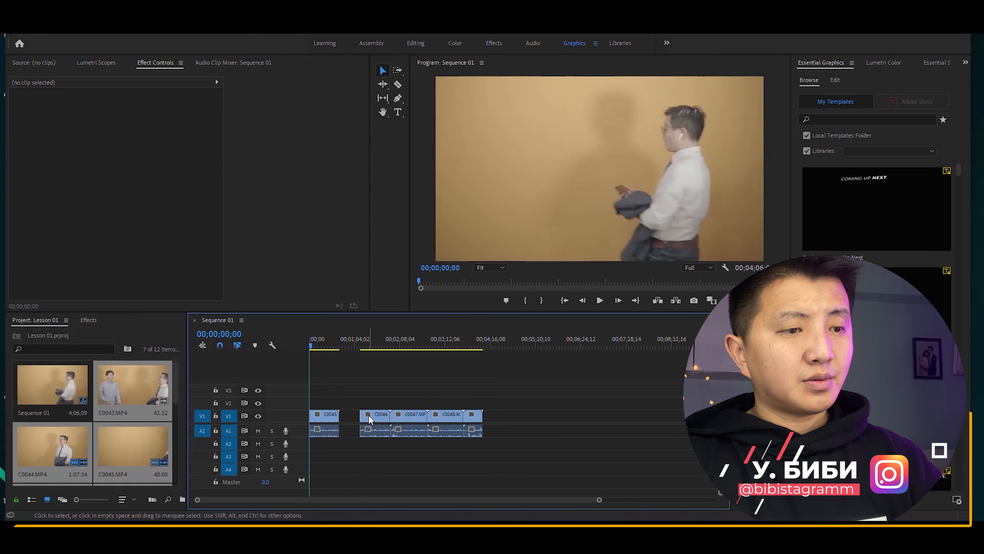
left_click_drag(369, 415, 369, 454)
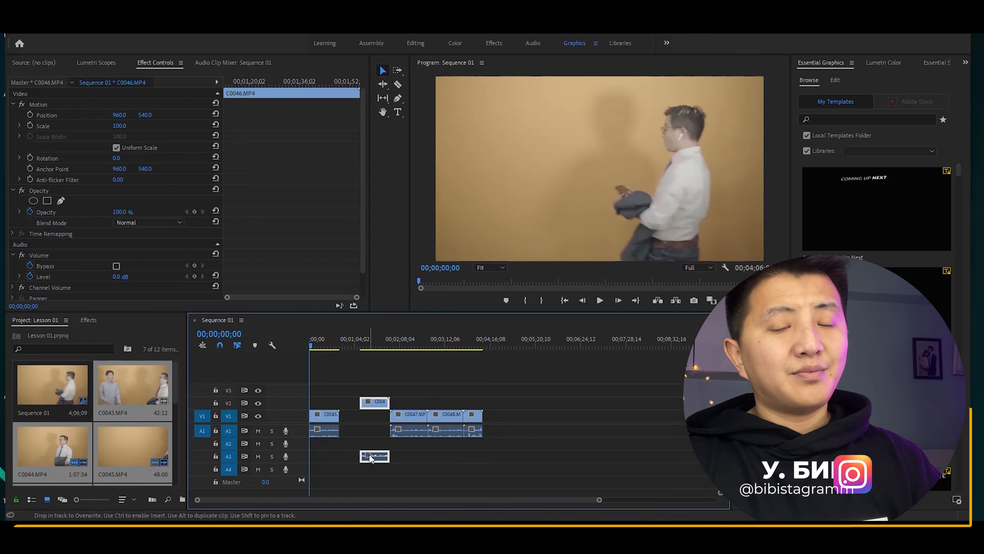
left_click_drag(361, 403, 341, 407)
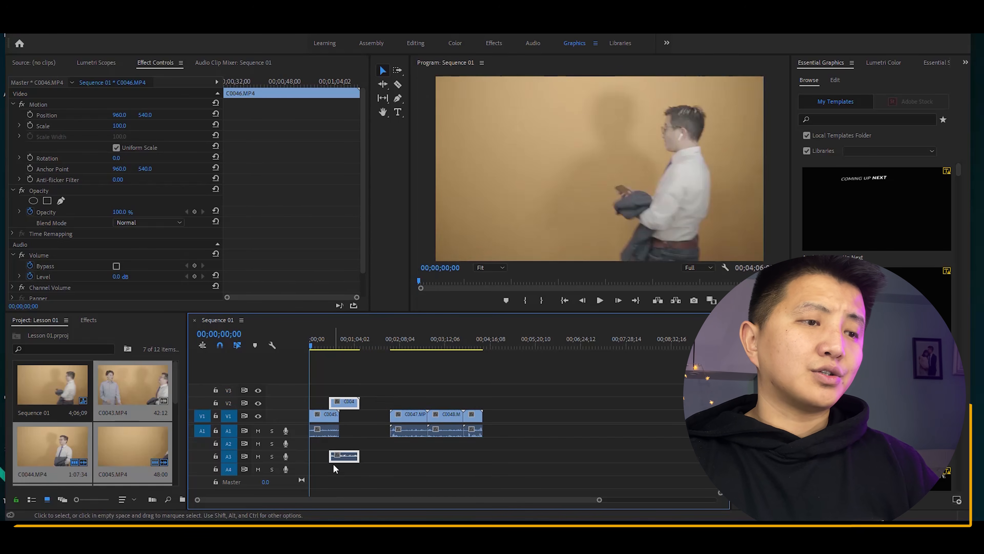
left_click_drag(342, 455, 329, 406)
Play the overlapping clips and increase the heights of audio tracks A1 and A2 to show their waveforms.
key("space")
key("=")
key("=")
key("=")
key("=")
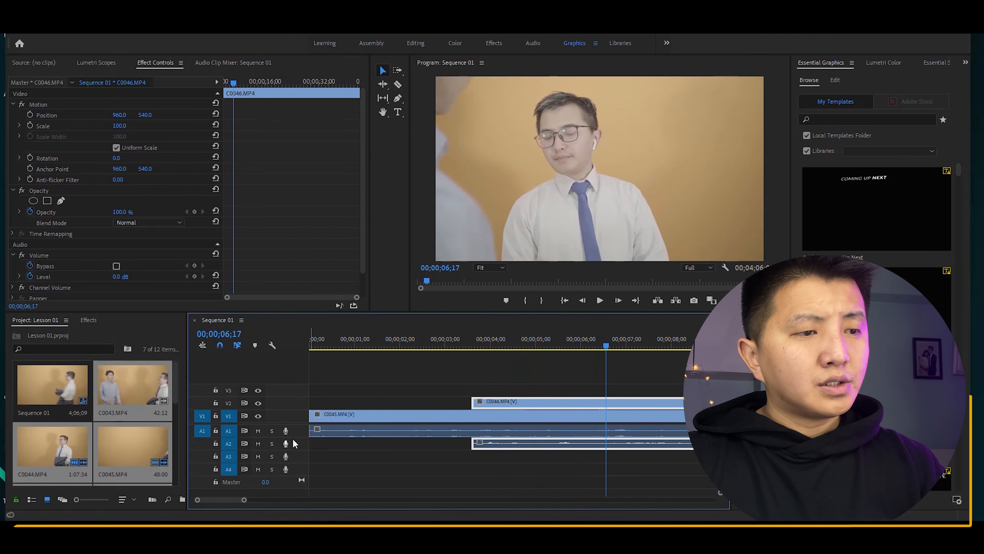
left_click_drag(292, 437, 297, 477)
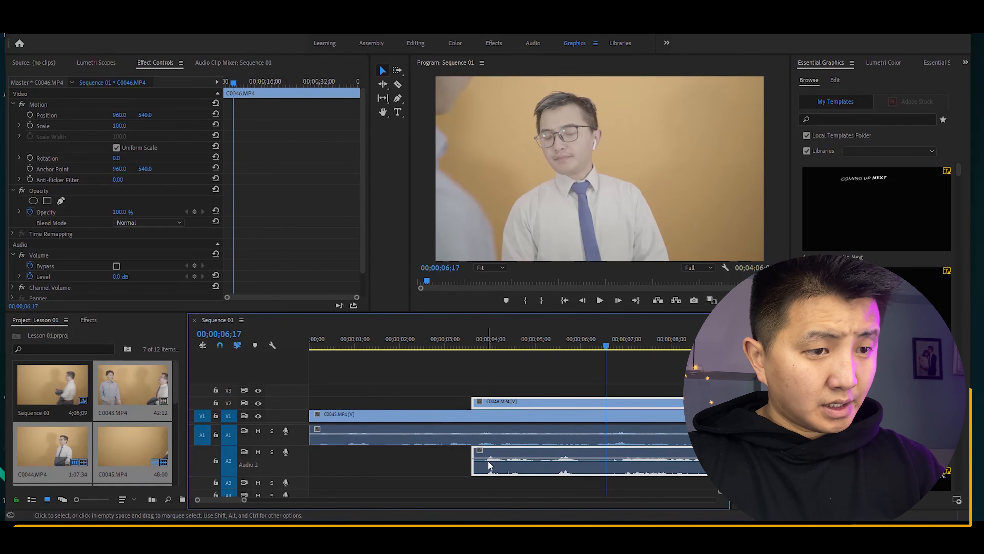
Align clip C0046.MP4 with clip C0045.MP4 by their audio, and play the overlap to check the sync.
left_click(467, 341)
key("space")
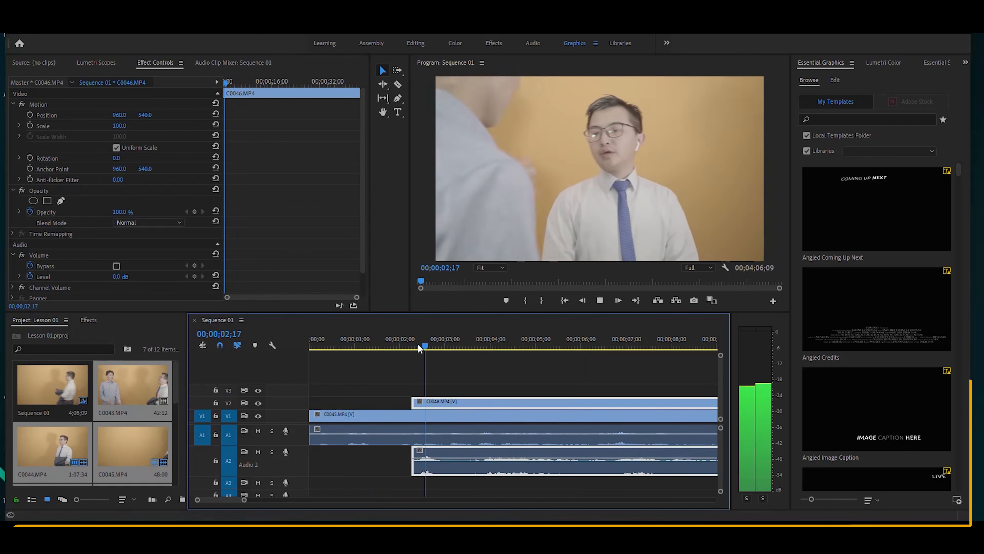
left_click(367, 339)
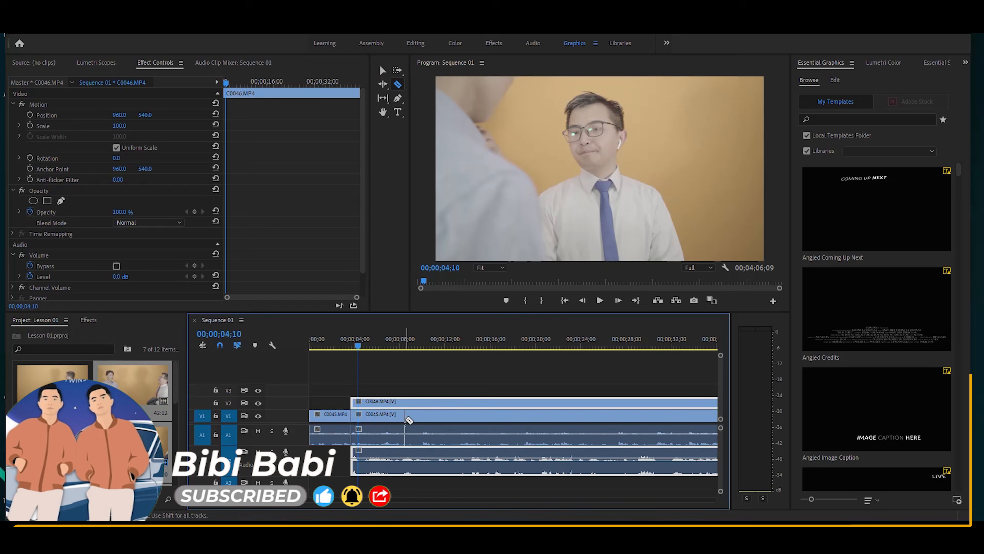
Cut both clips at 00;00;11;06 and replace the section of C0045.MP4 with the matching C0046.MP4 section on V1 and A1.
left_click_drag(359, 346, 445, 345)
key("space")
left_click(436, 345)
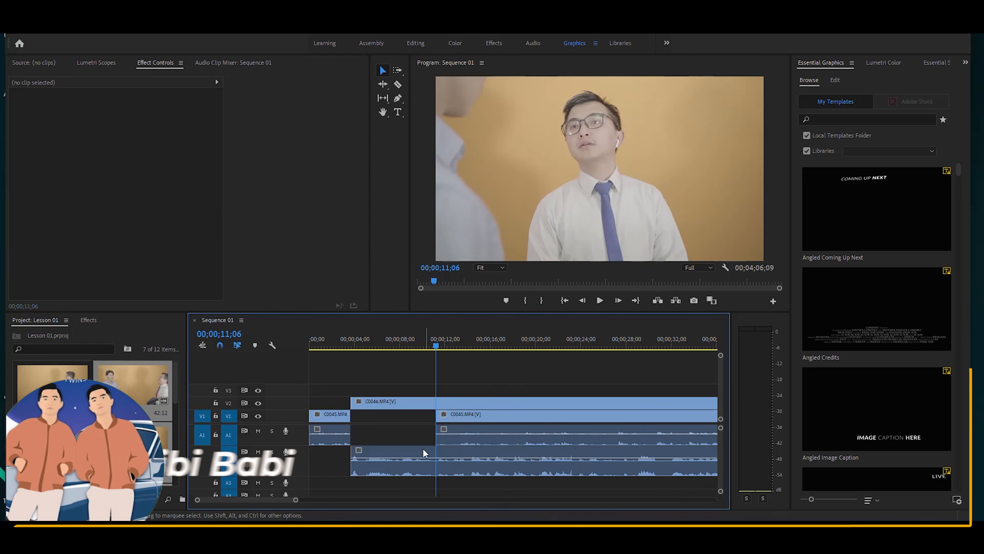
left_click(427, 449)
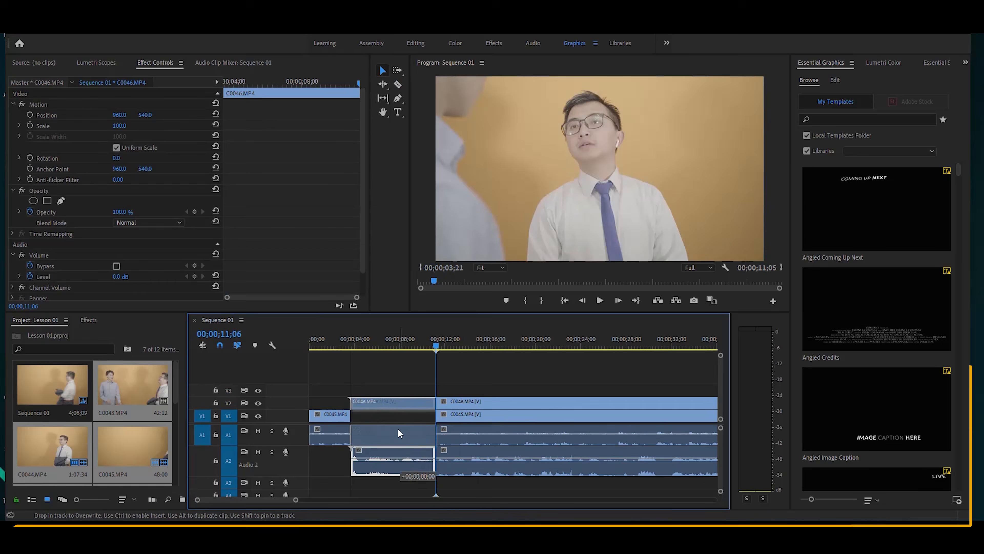
left_click_drag(398, 429, 398, 429)
Play the sequence across the cuts between clips C0045.MP4 and C0046.MP4 to review the angle change.
left_click(344, 341)
key("space")
key("minus")
key("equal")
key("equal")
key("equal")
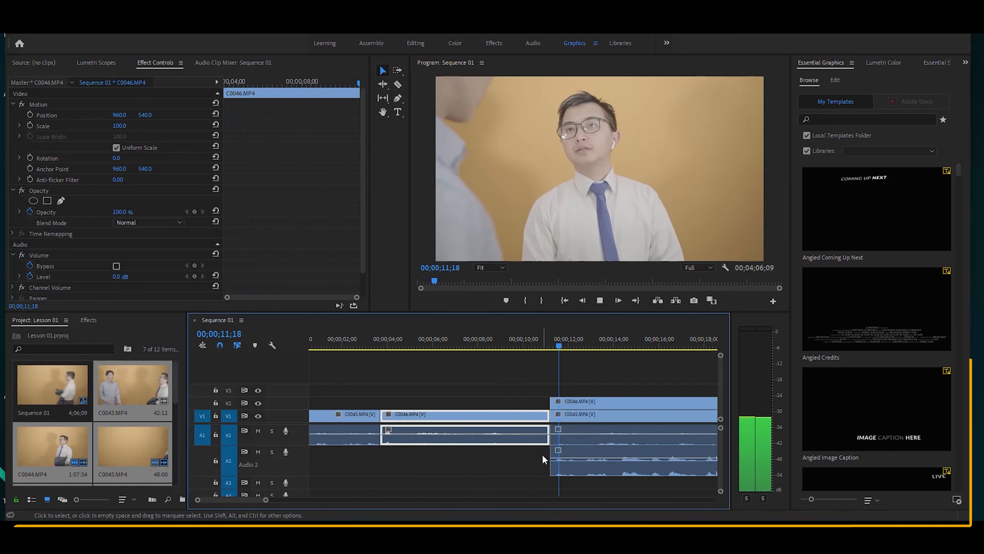
key("minus")
key("minus")
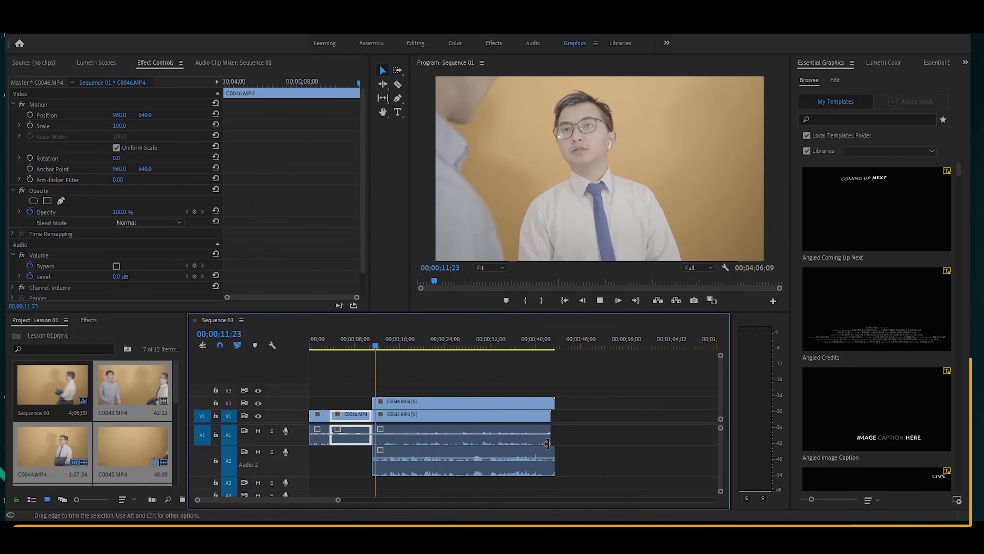
Cut C0047.MP4 shortly before 00;02;13;16 and delete the section preceding the cut from V1 and A1.
left_click(425, 344)
key("minus")
key("minus")
left_click(508, 347)
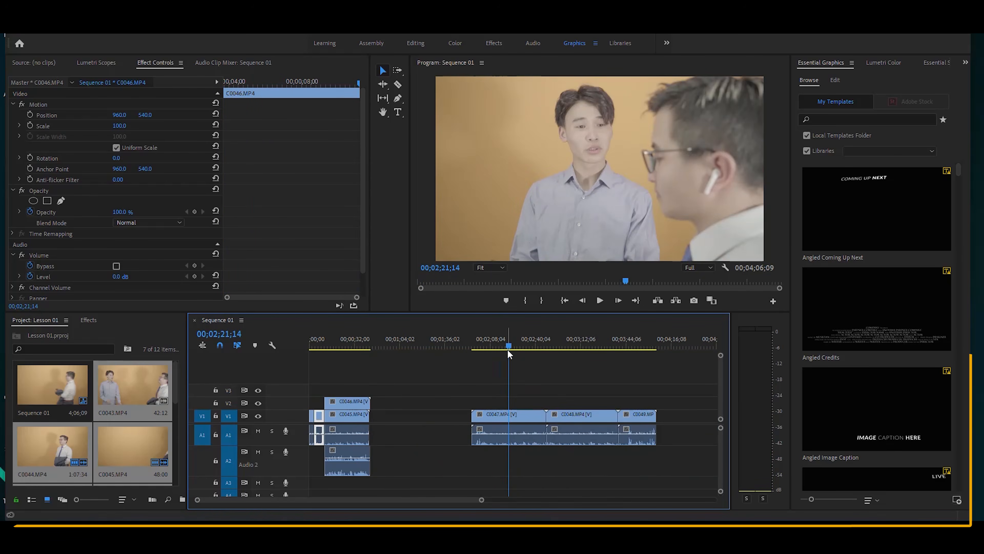
key("equal")
left_click_drag(508, 346, 491, 346)
key("c")
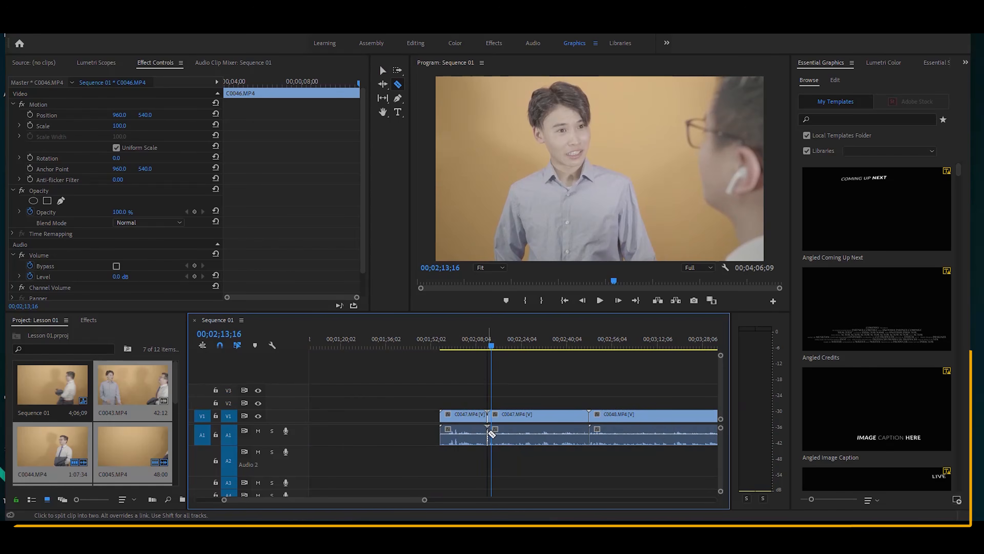
scroll(491, 433, "up", 10, "alt")
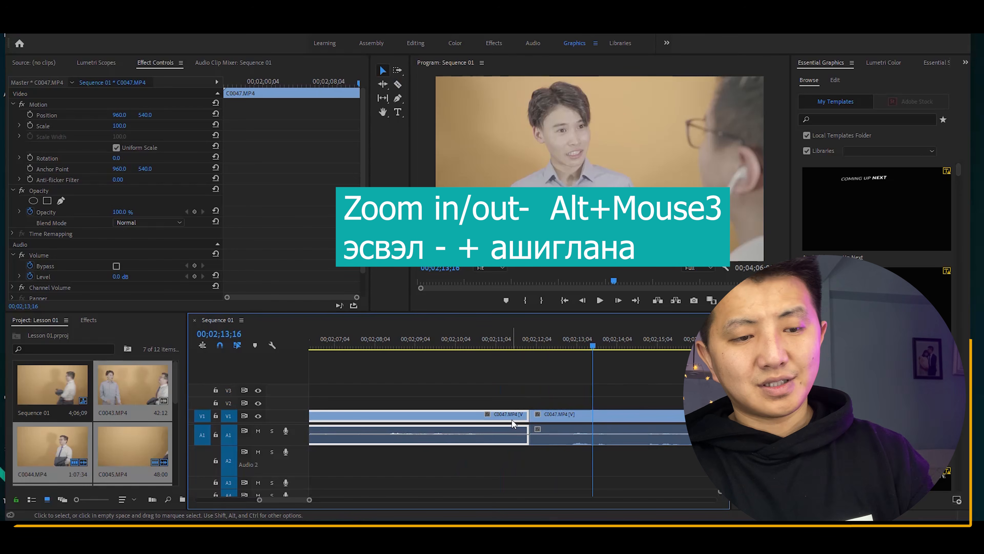
key("Delete")
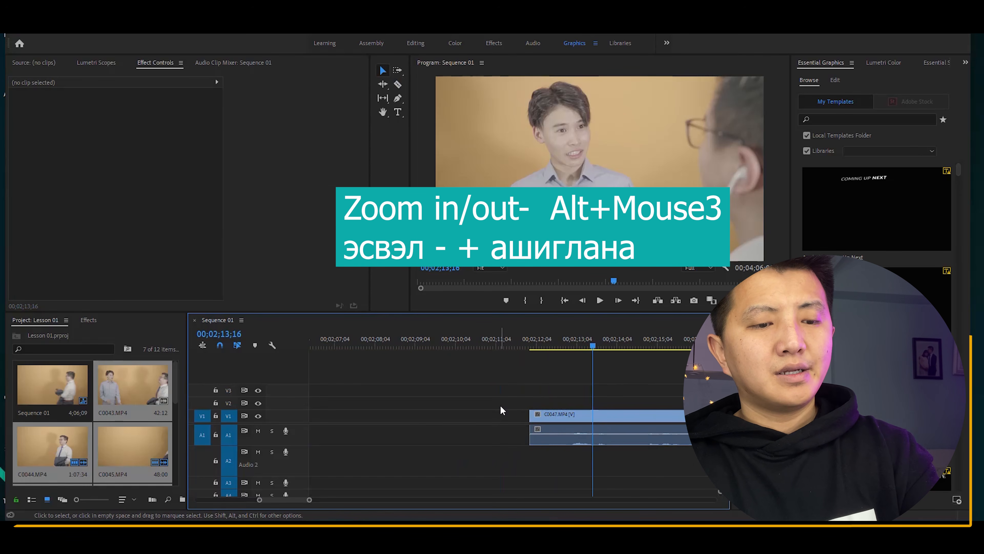
scroll(500, 404, "down", 2, "alt")
scroll(500, 405, "up", 3, "alt")
scroll(500, 405, "down", 3, "alt")
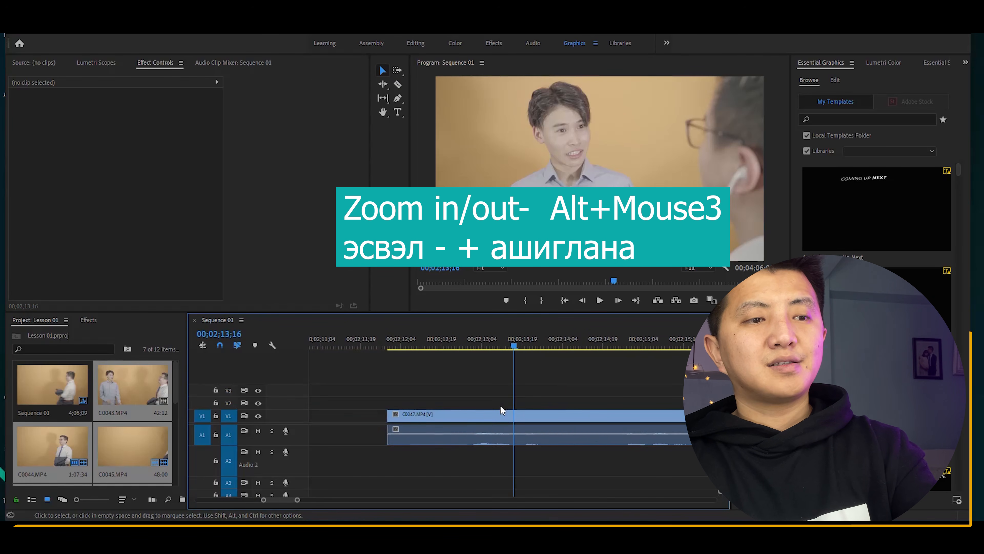
scroll(500, 405, "down", 2, "alt")
scroll(500, 405, "up", 4, "alt")
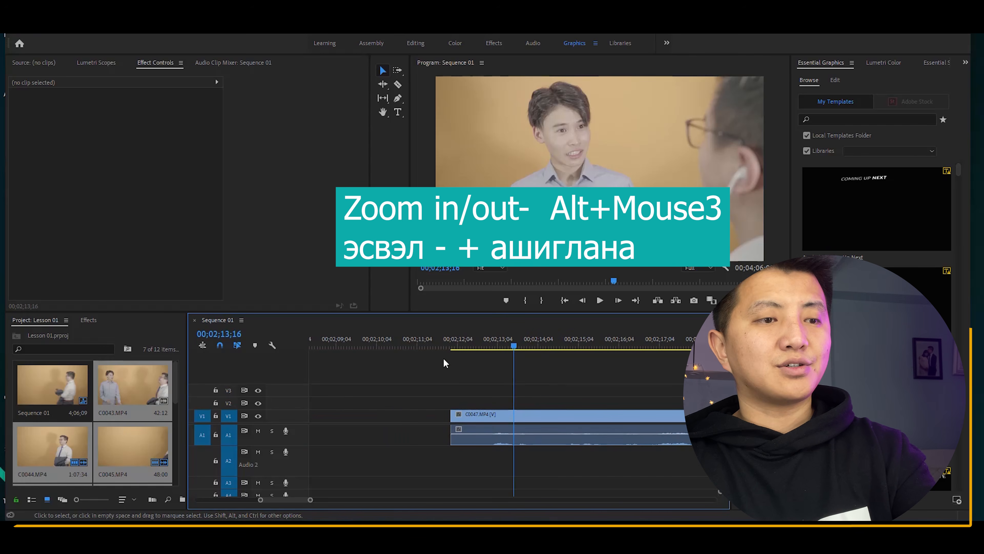
scroll(440, 347, "down", 4, "alt")
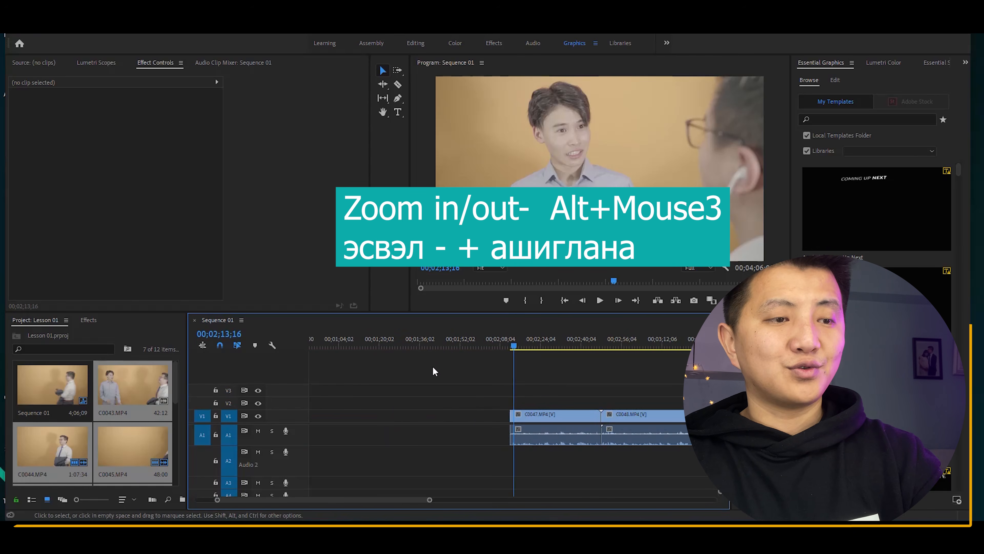
Close the gap before C0047.MP4 and transfer its video to track V3 and its audio to A3.
scroll(433, 415, "up", 5)
left_click_drag(337, 347, 346, 345)
scroll(416, 376, "up", 2, "alt")
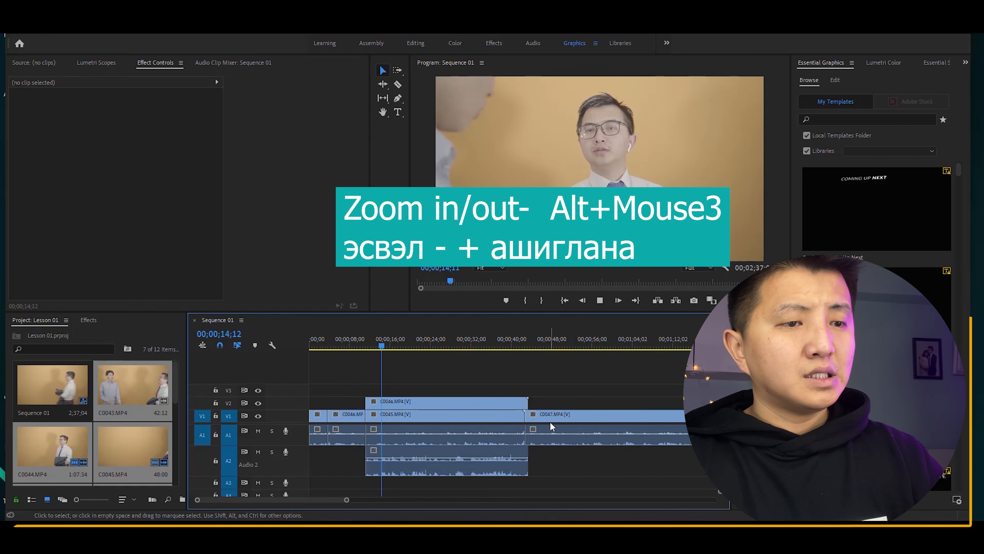
left_click_drag(549, 417, 551, 390)
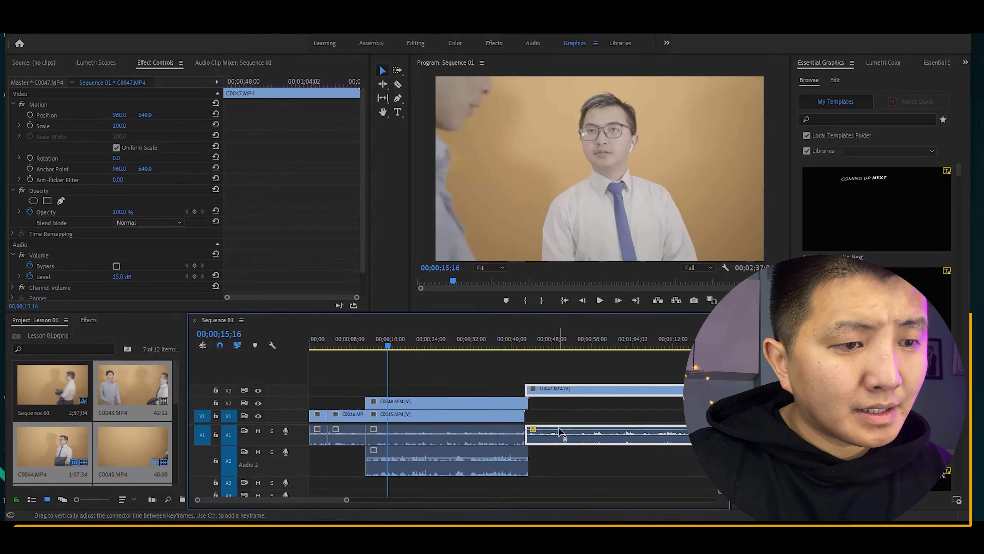
left_click_drag(559, 429, 561, 434)
left_click_drag(563, 441, 410, 482)
Replace the remaining C0045.MP4 section on V1 and A1 with the C0046.MP4 section from V2, and play the join.
left_click(367, 342)
key("space")
left_click_drag(397, 391, 504, 414)
key("=")
key("=")
left_click(487, 351)
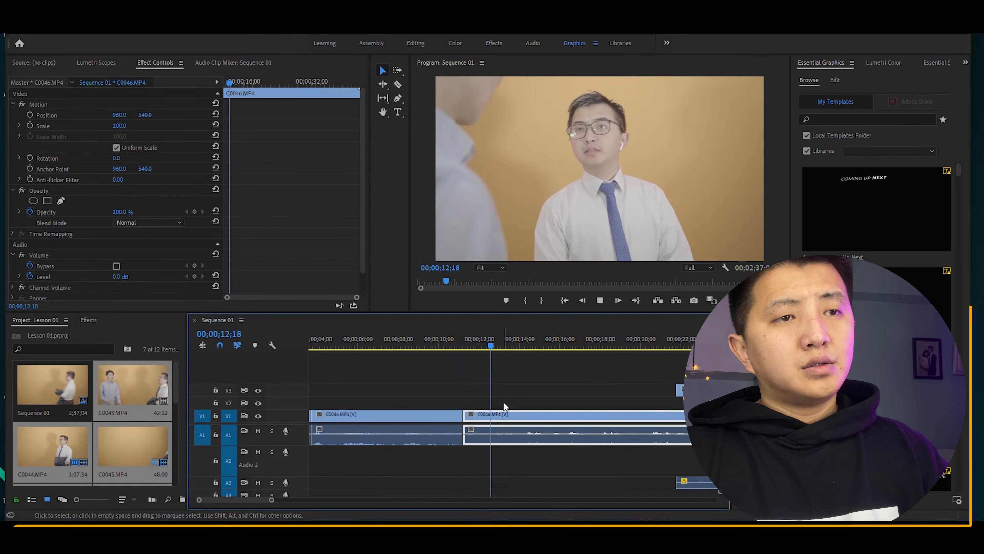
Move C0047.MP4 to V2, starting at about 00;00;10;00 so it overlaps the end of the first C0046.MP4 section.
key("minus")
left_click_drag(555, 388, 428, 404)
left_click(259, 431)
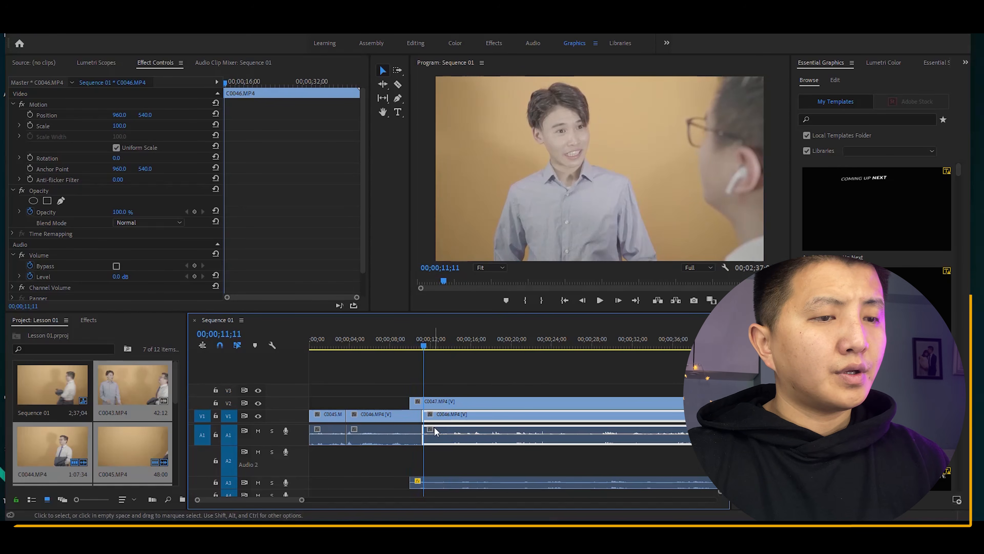
Shift the second C0046.MP4 section along V1 to start at about 00;00;24, opening a gap under C0047.MP4.
left_click_drag(427, 417, 541, 418)
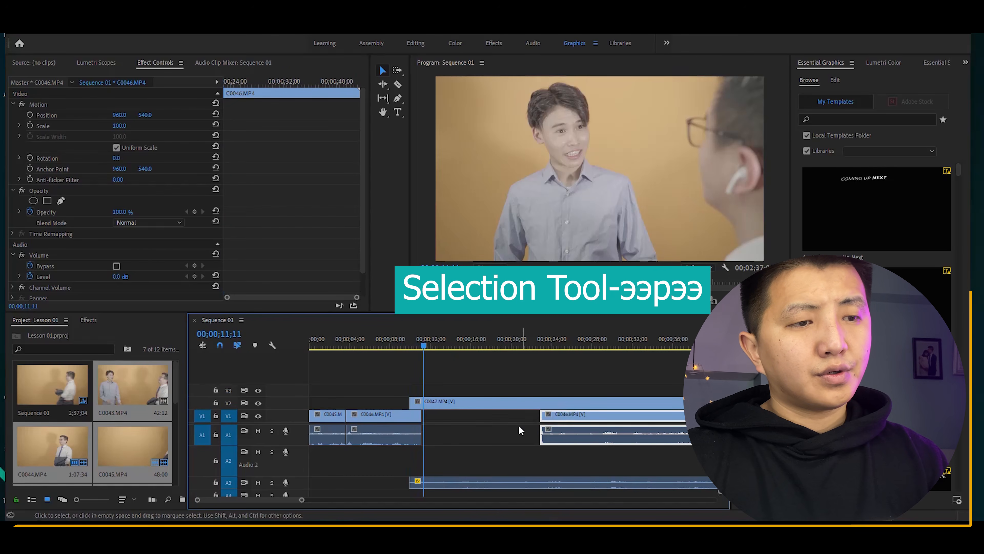
key("ctrl+z")
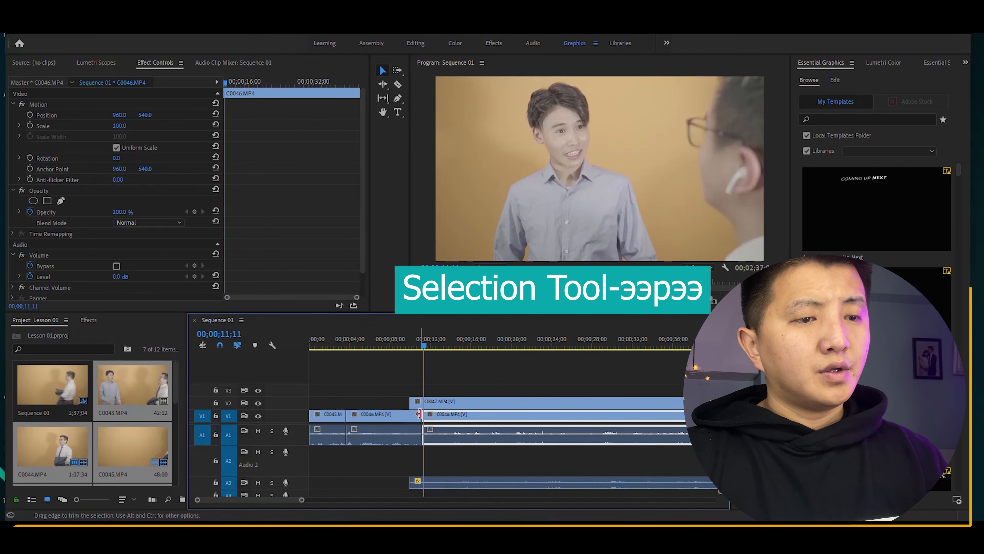
left_click_drag(425, 416, 548, 435)
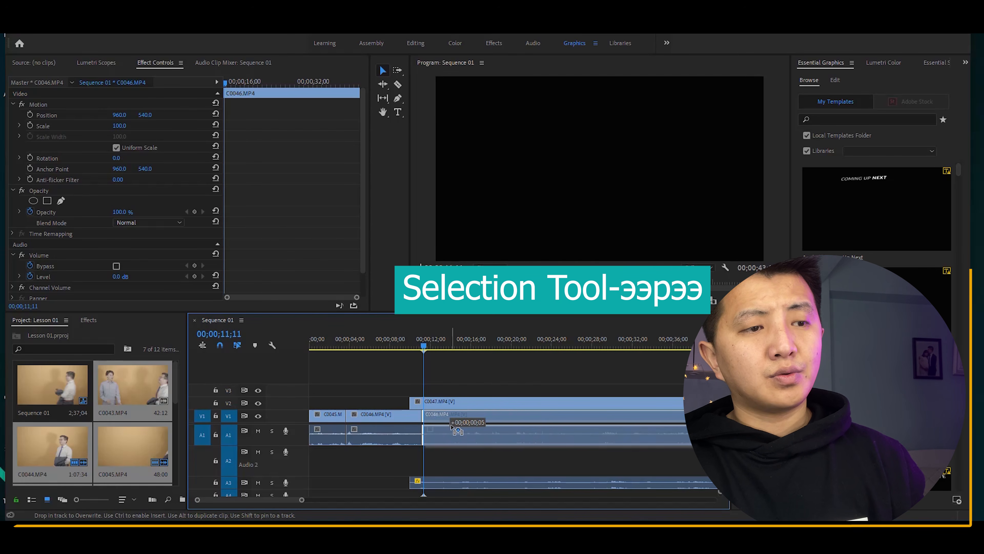
left_click_drag(451, 426, 556, 419)
key("ctrl+z")
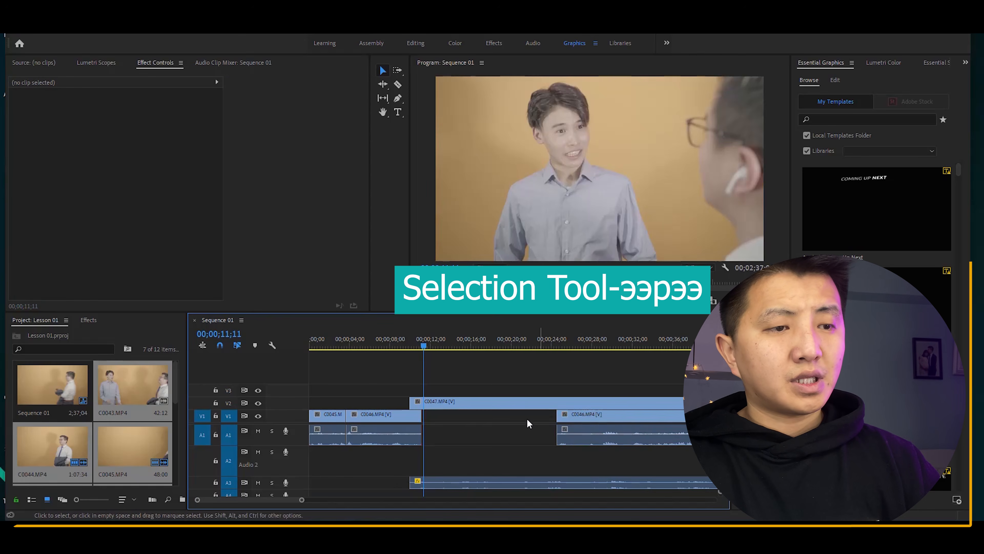
Play the sequence from about 00;00;10;13 to review the overlap between C0046.MP4 and C0047.MP4.
left_click(410, 340)
key("space")
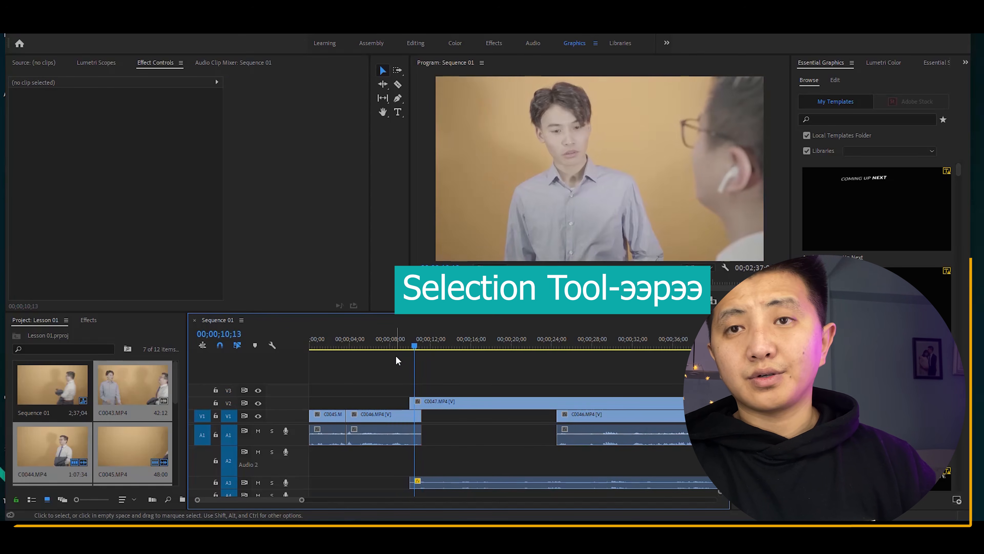
key("equal")
key("equal")
key("equal")
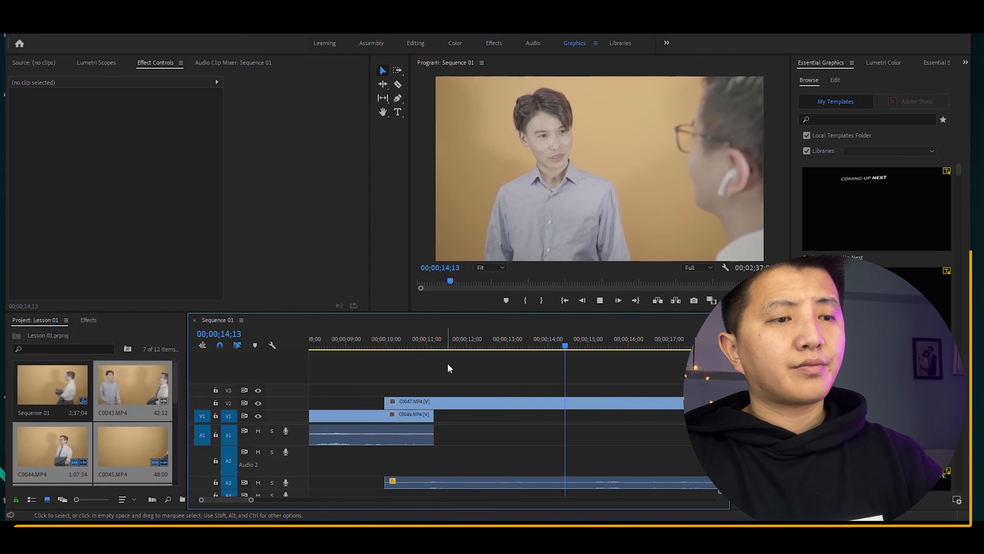
key("minus")
key("space")
Trim the end of the first C0046.MP4 section back slightly to about 00;00;11;00 and replay the transition to C0047.MP4.
left_click(436, 341)
mouse_move(474, 416)
left_mouse_down()
mouse_move(449, 415)
mouse_move(469, 417)
left_mouse_up()
key("space")
left_click(436, 340)
key("space")
key("minus")
key("minus")
key("equal")
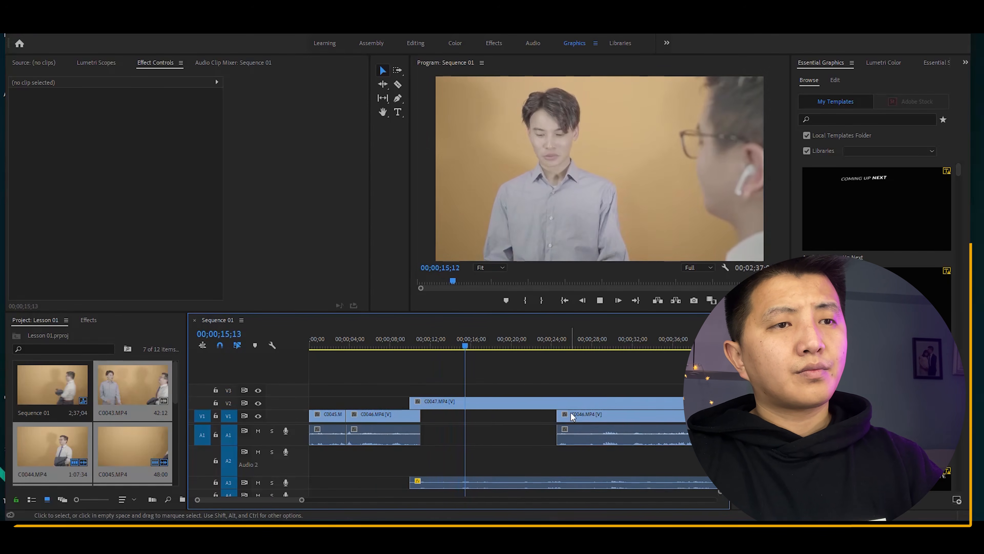
Stop playback and delete the second C0046.MP4 section from V1 and A1.
key("space")
left_click(574, 418)
key("Delete")
key("minus")
key("minus")
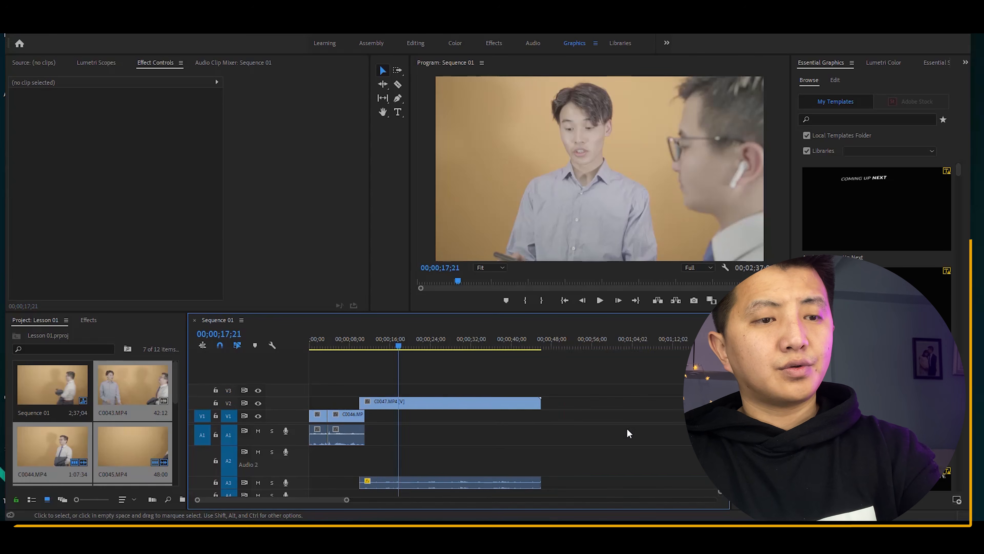
key("minus")
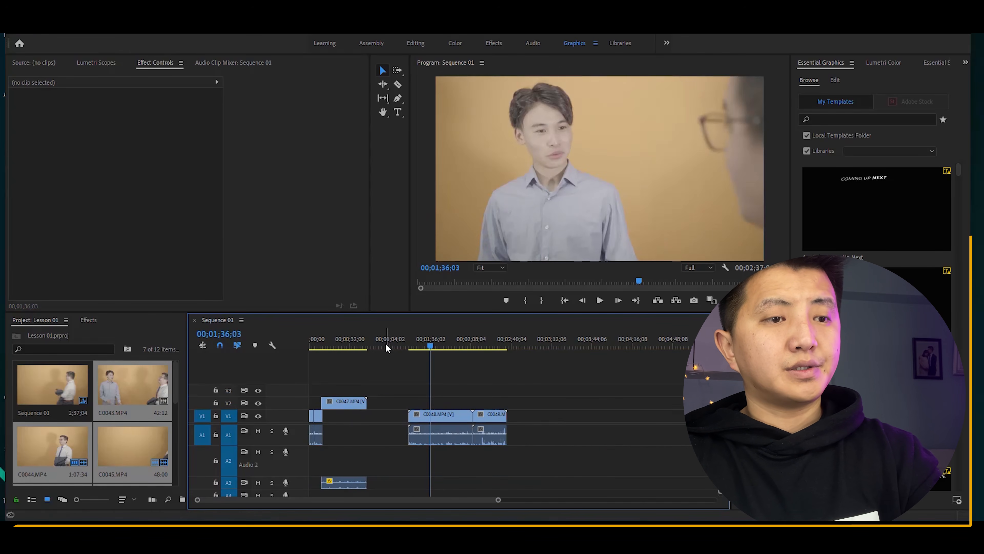
Split C0047.MP4 at the end of C0046.MP4, move its main section to V1 and A1, and the short section's audio to A2.
key("equal")
key("equal")
key("equal")
key("equal")
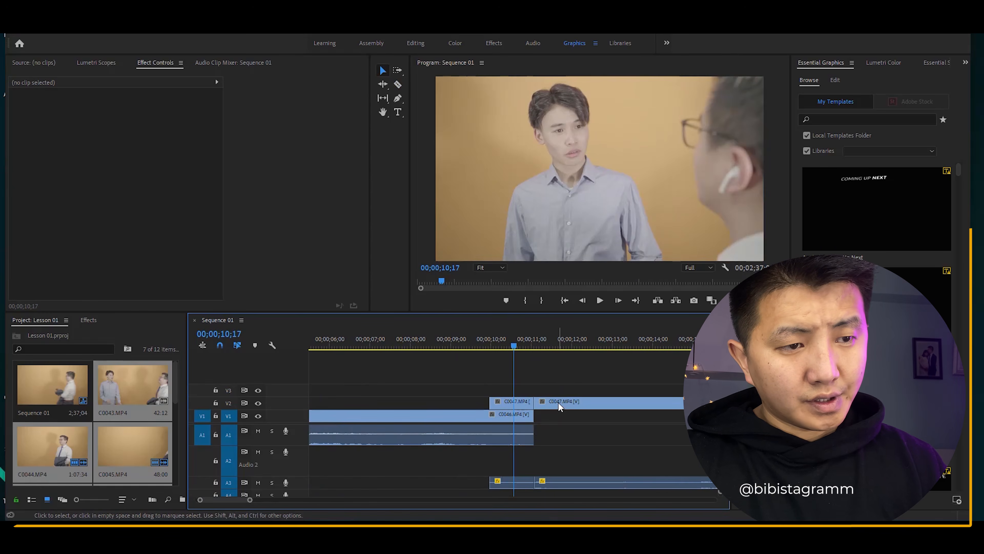
left_click_drag(559, 401, 557, 442)
left_click_drag(521, 482, 520, 455)
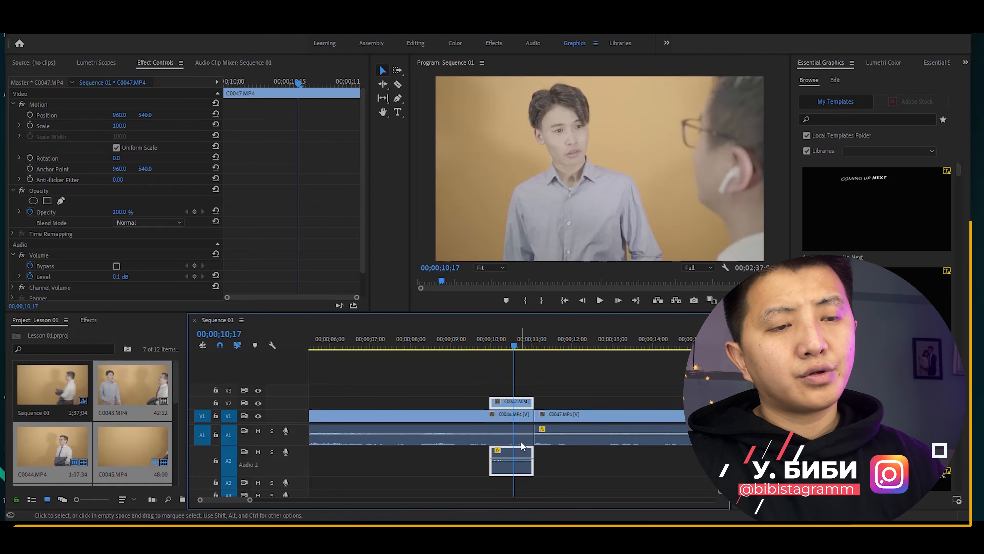
key("minus")
key("minus")
key("minus")
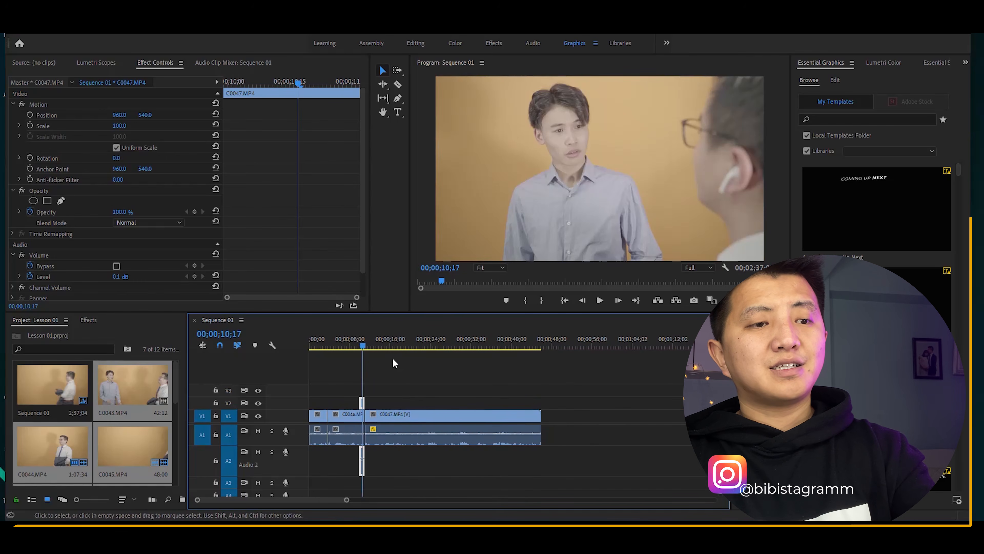
key("equal")
key("equal")
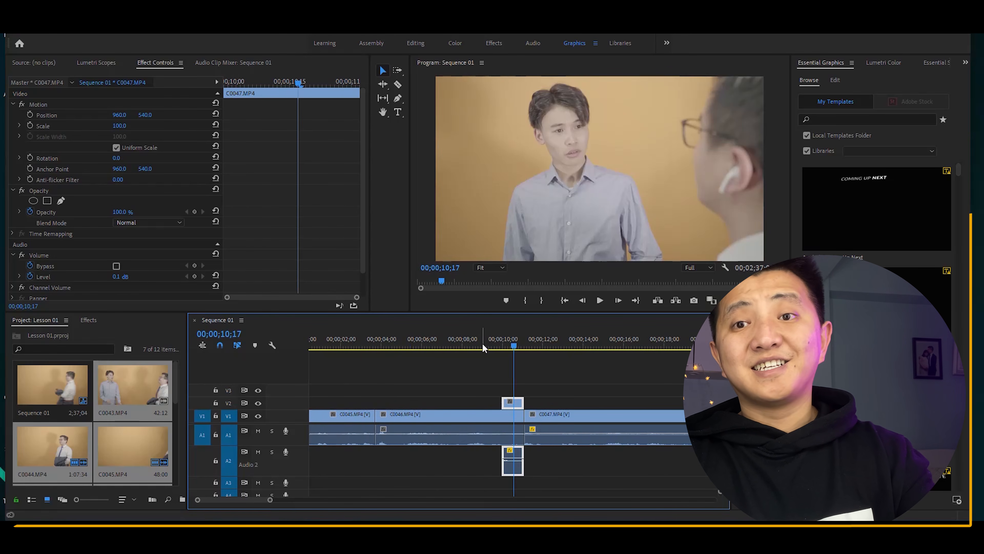
key("minus")
key("equal")
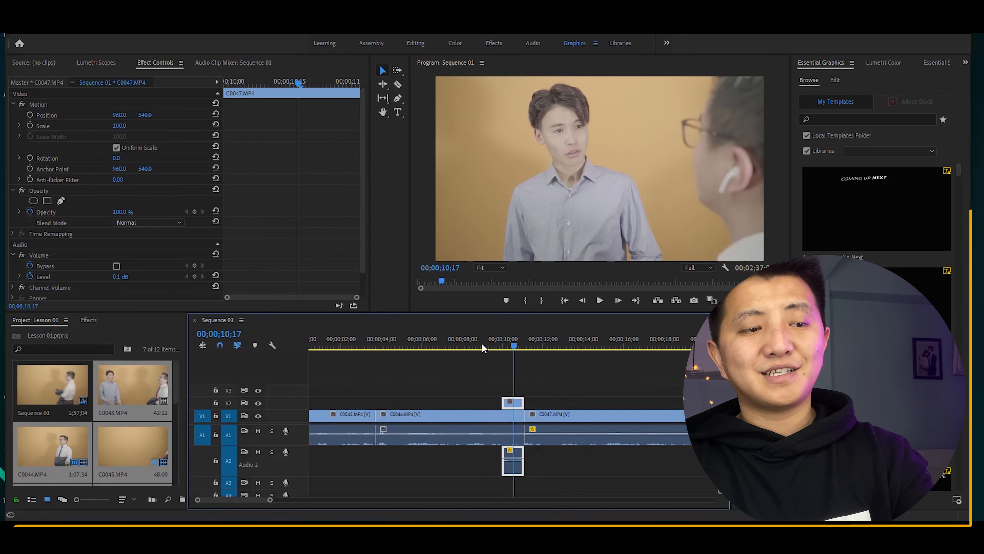
key("minus")
key("equal")
key("minus")
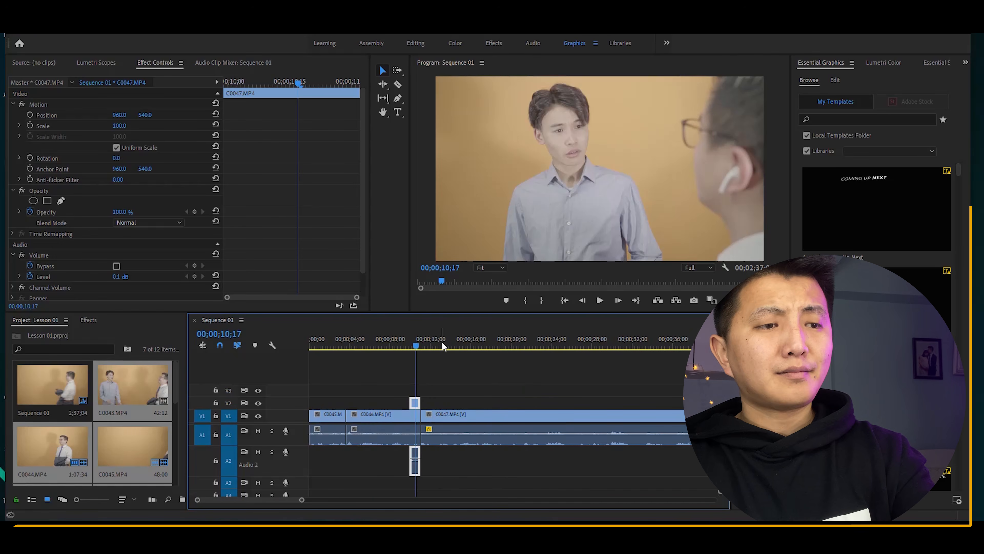
key("minus")
key("equal")
key("minus")
key("equal")
key("equal")
Shorten C0049.MP4 and move it into the gap between C0047.MP4 and C0048.MP4, starting at about 00;01;00;00.
left_click(538, 337)
key("space")
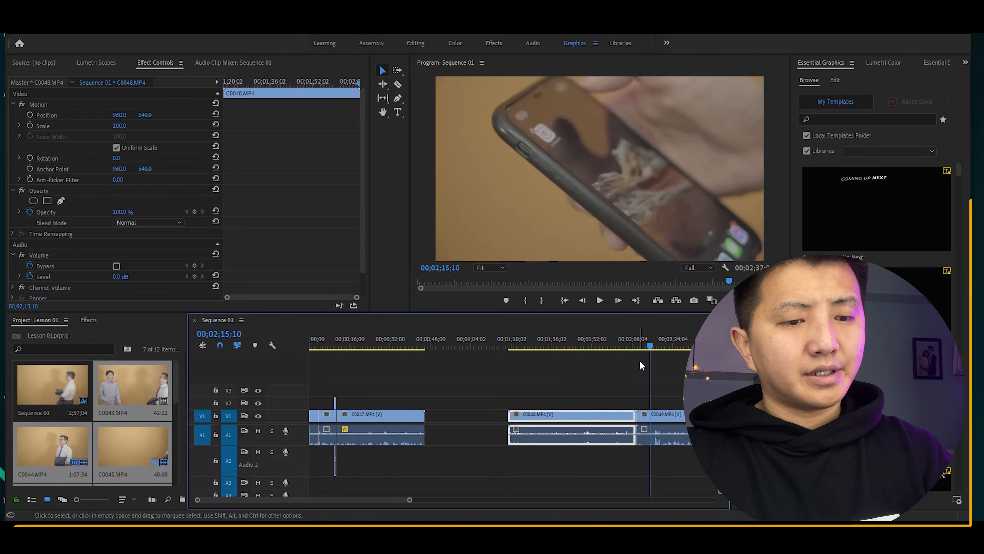
left_click(538, 346)
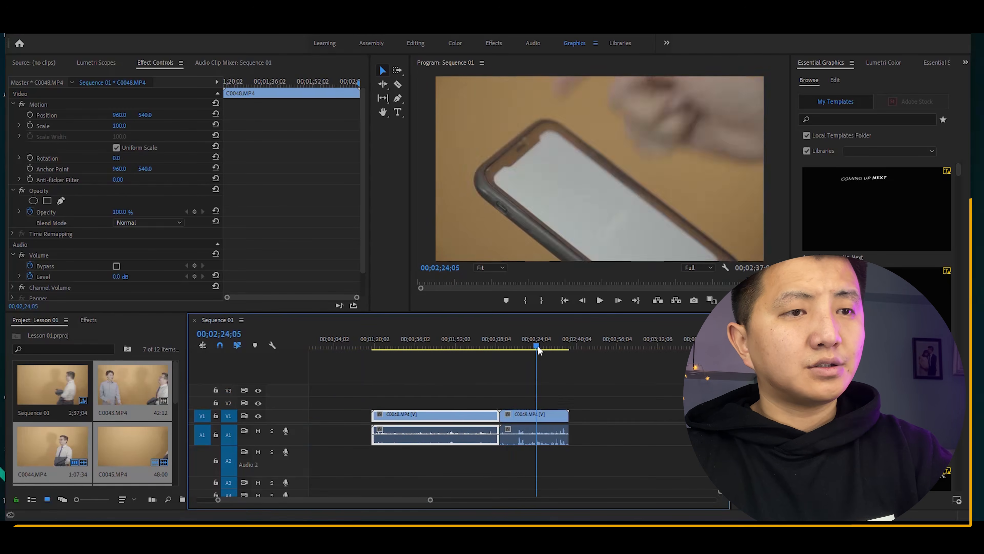
mouse_move(537, 346)
left_mouse_down()
mouse_move(562, 347)
mouse_move(533, 345)
left_mouse_up()
key("equal")
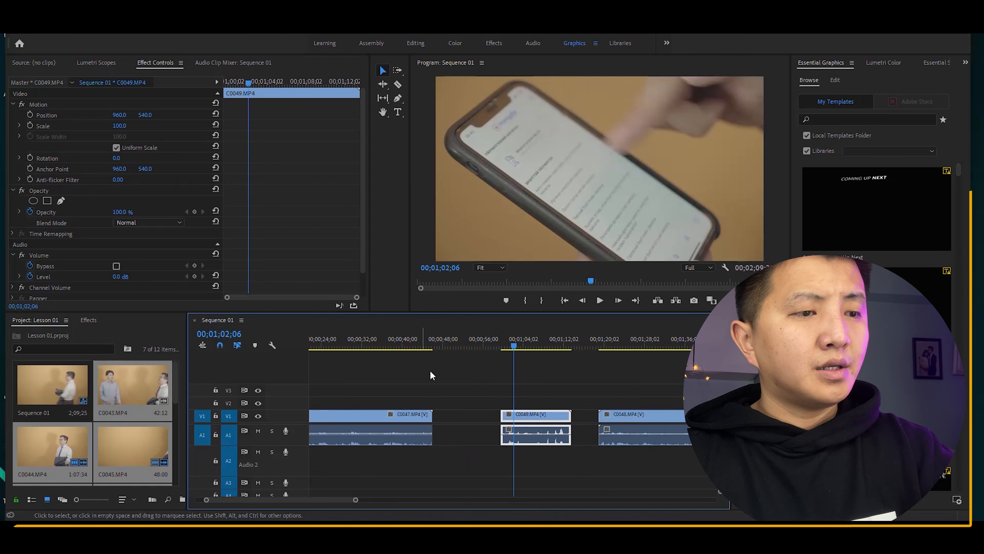
key("equal")
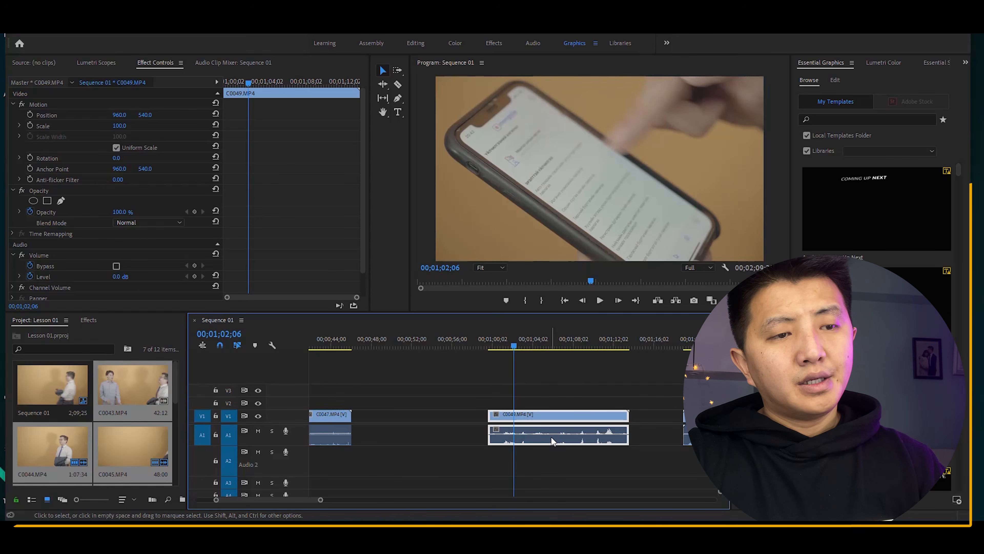
Unlink the video and audio of C0049.MP4 and shift its audio on A1 about 6 seconds earlier than the video.
key("ctrl+shift+a")
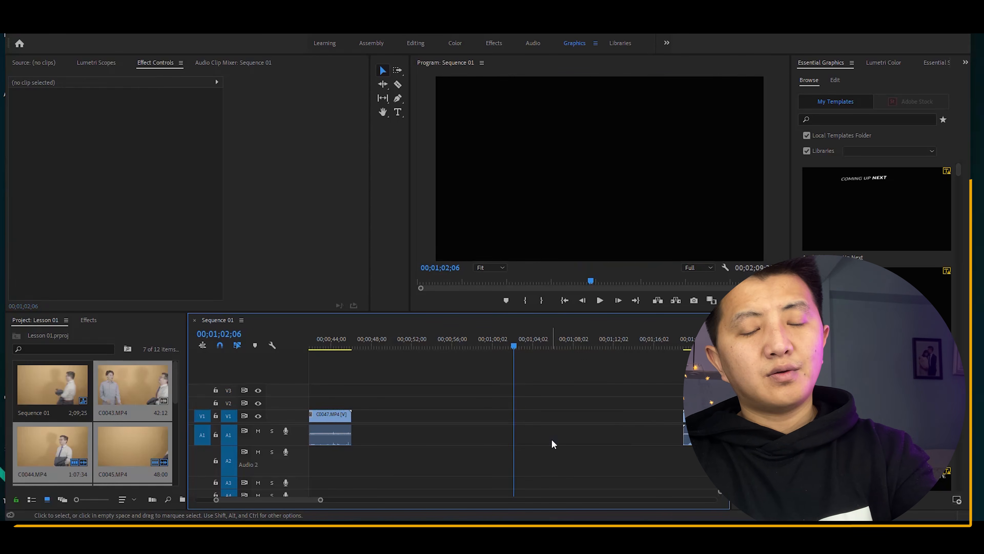
left_click(555, 430)
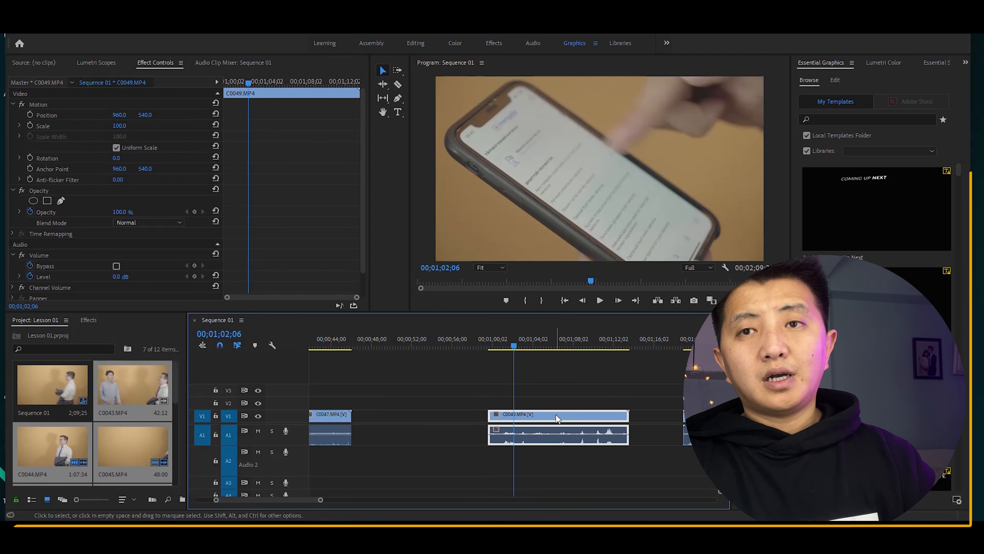
right_click(554, 418)
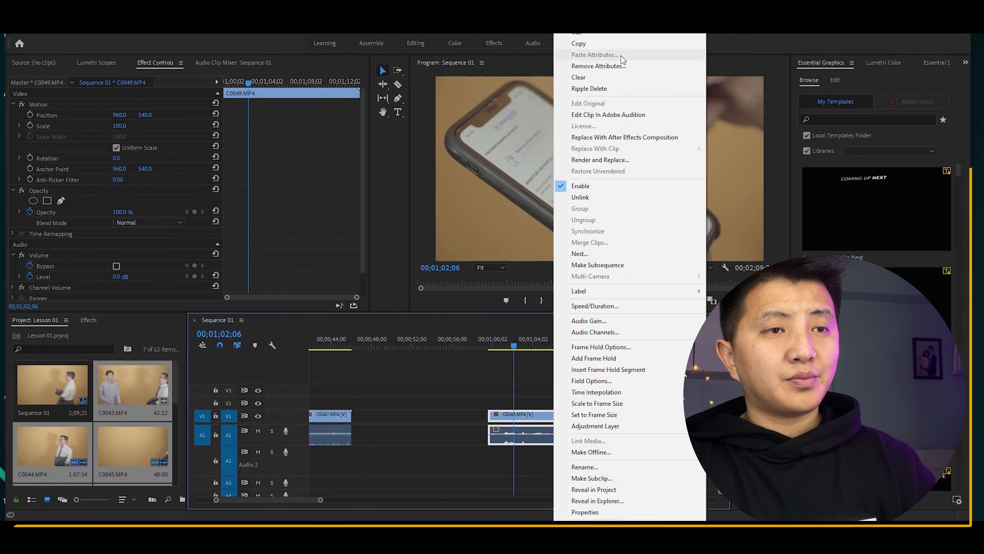
left_click(610, 197)
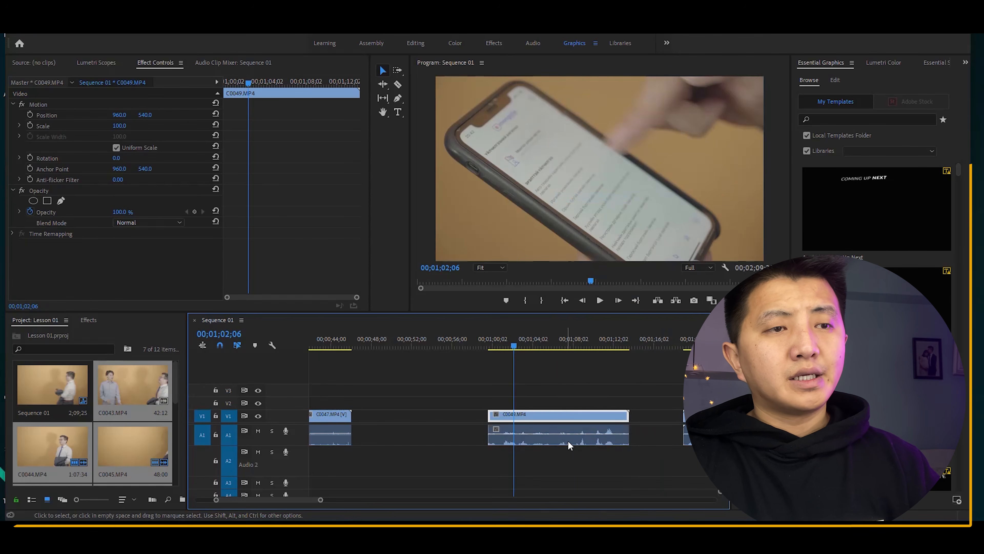
left_click_drag(514, 435, 512, 435)
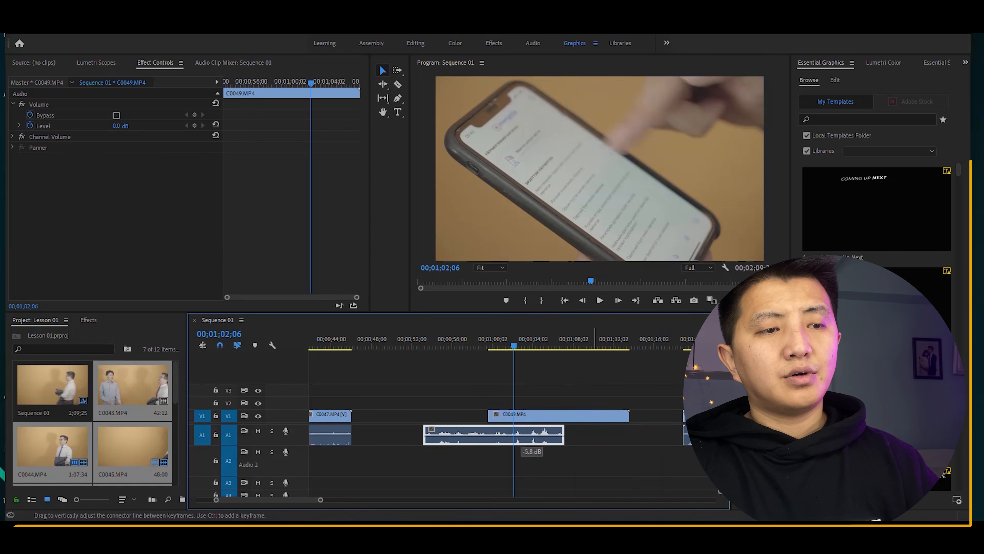
Delete the unlinked audio of C0049.MP4 and move its video to V2 over the end of C0047.MP4, starting at about 00;00;17.
left_click(508, 421)
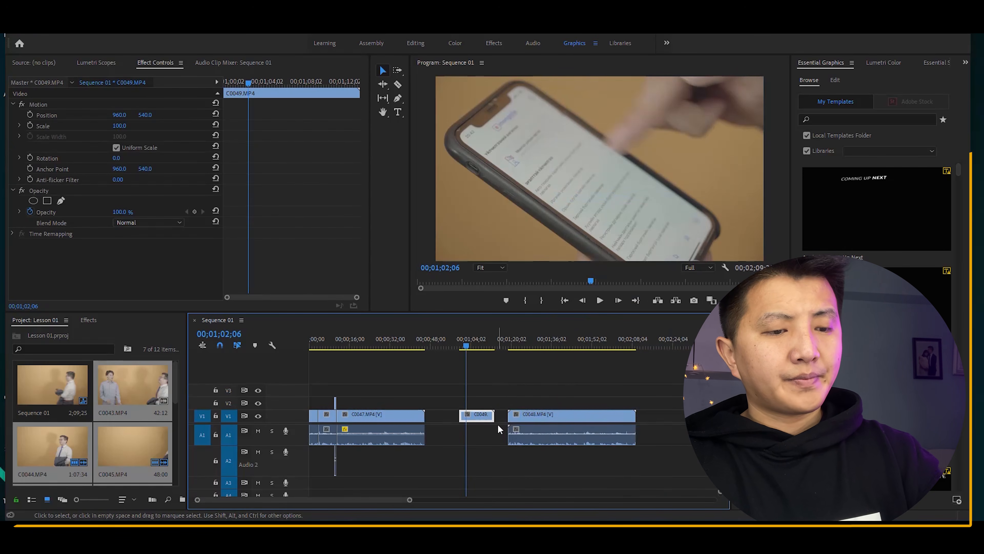
left_click_drag(519, 418, 450, 405)
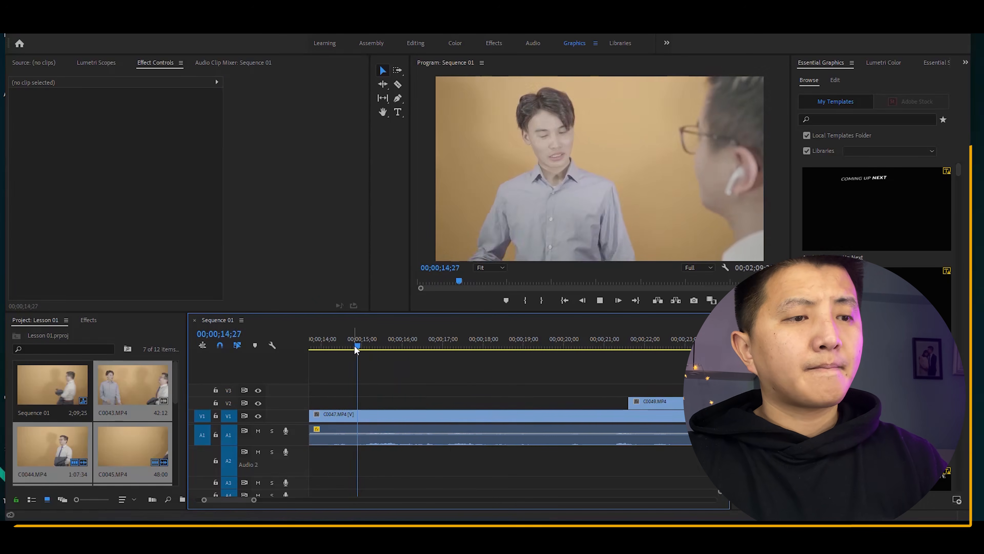
left_click_drag(646, 405, 451, 406)
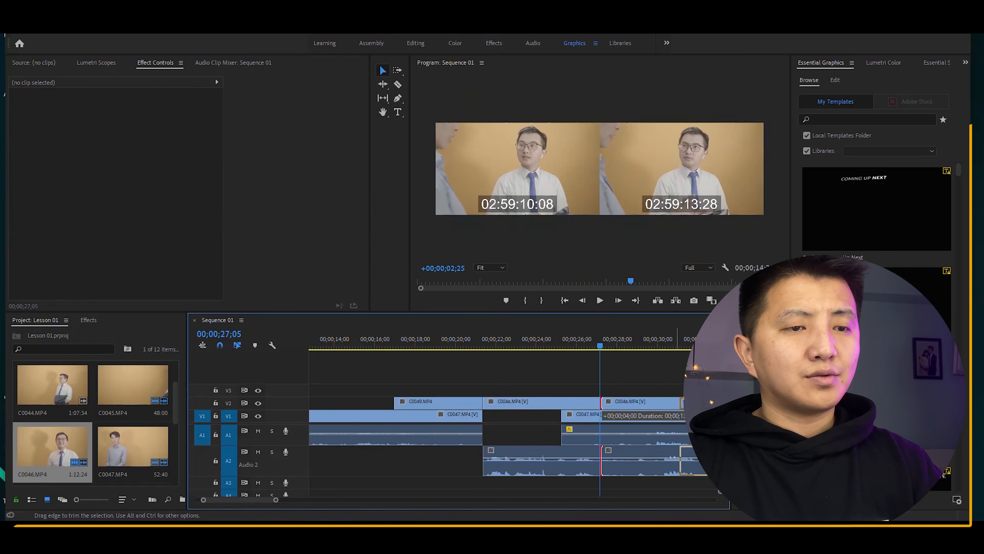
Trim the last C0046.MP4 section to end at about 00;00;41 and fit the last C0047.MP4 section directly after it, ending at about 00;00;47.
left_click(566, 342)
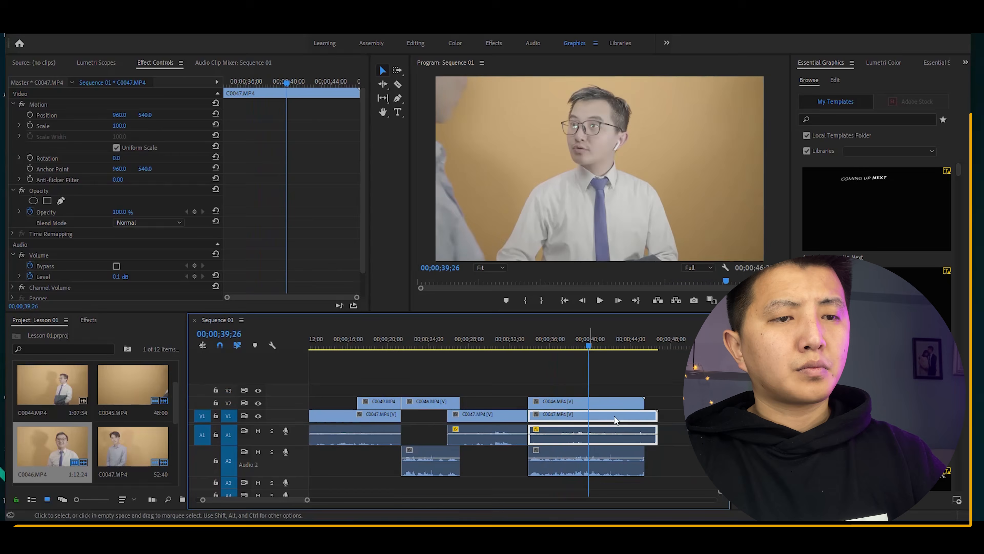
left_click(563, 341)
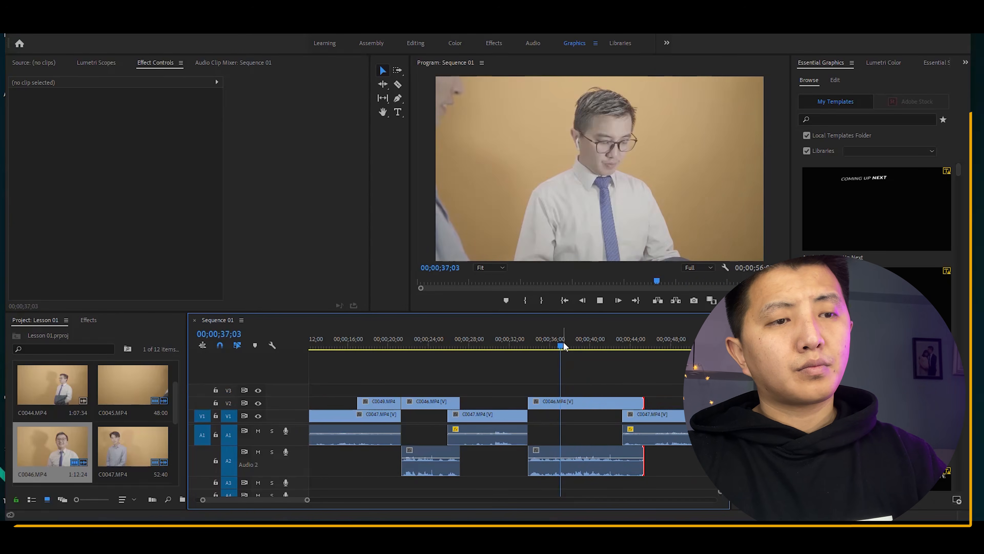
left_click_drag(636, 423, 612, 423)
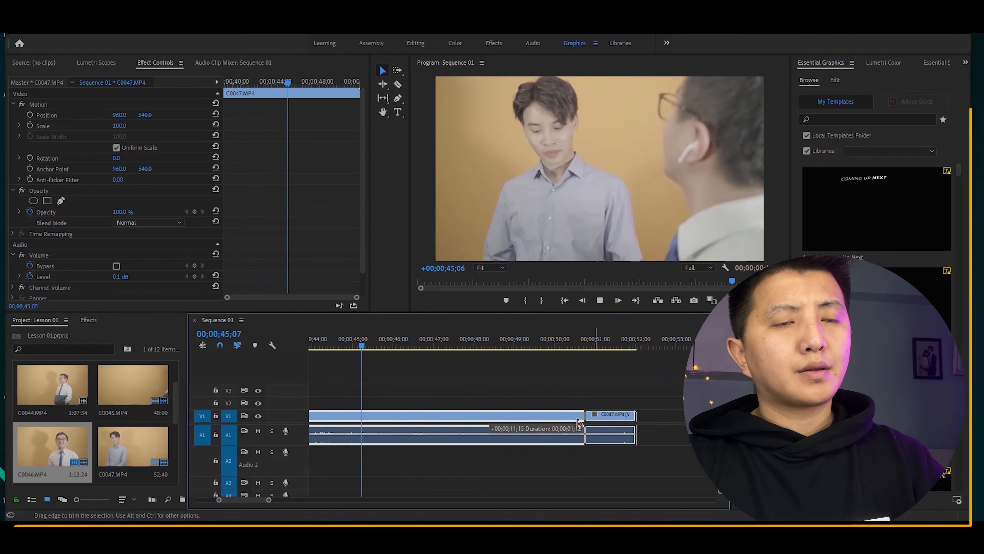
key("equal")
left_click(481, 341)
left_click(500, 341)
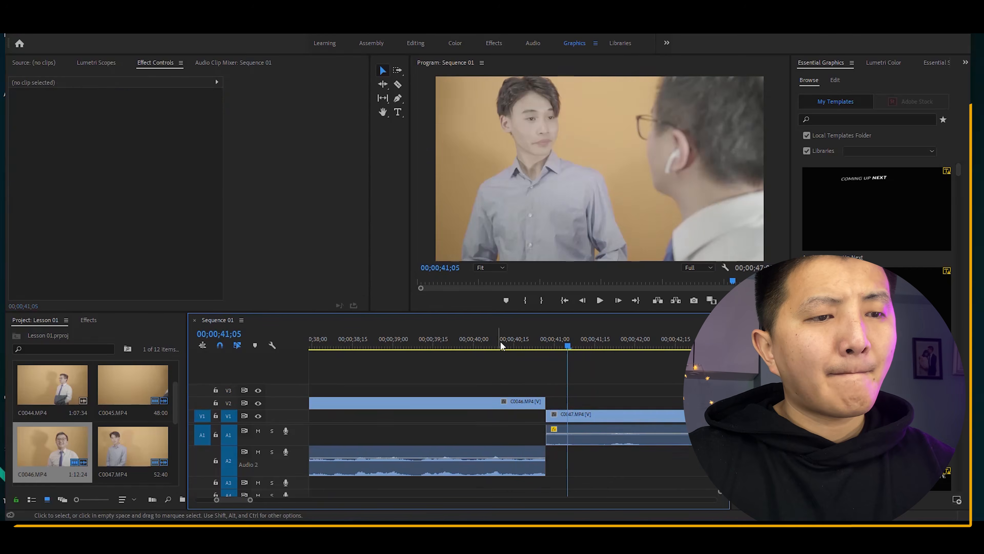
left_click(516, 340)
key("equal")
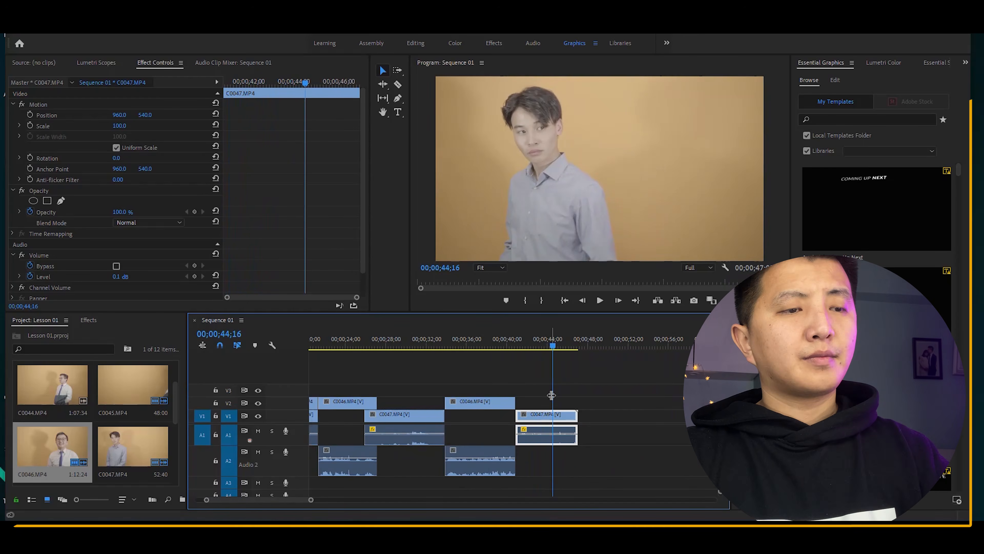
Play the edited sequence from its start to review the cuts, stopping at the overlap of C0046.MP4 and C0047.MP4 near 00;00;26.
key("minus")
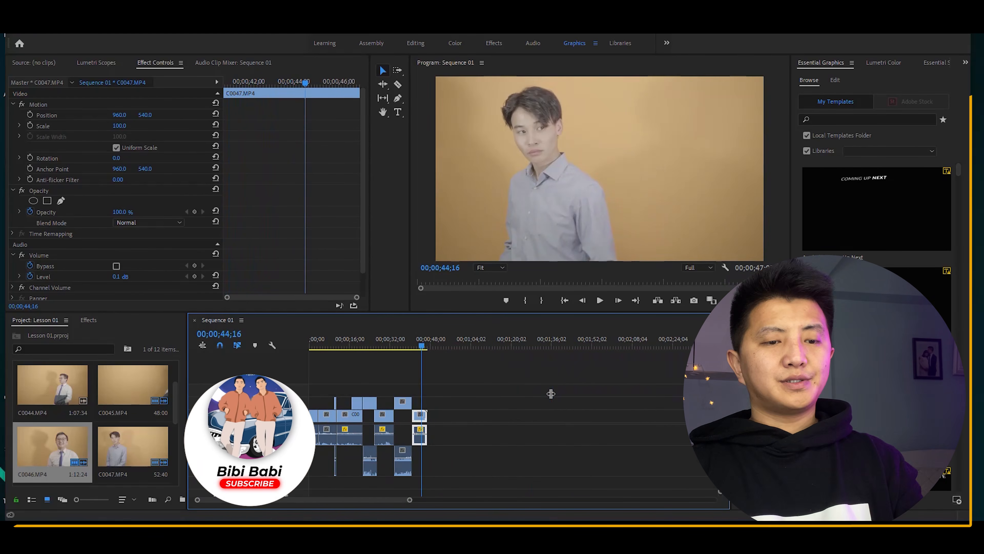
key("equal")
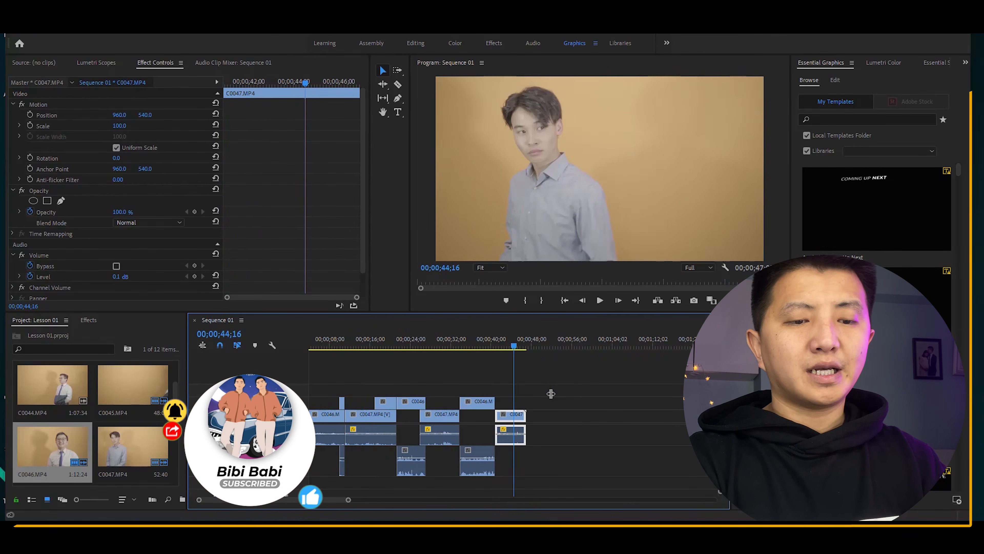
key("Home")
key("space")
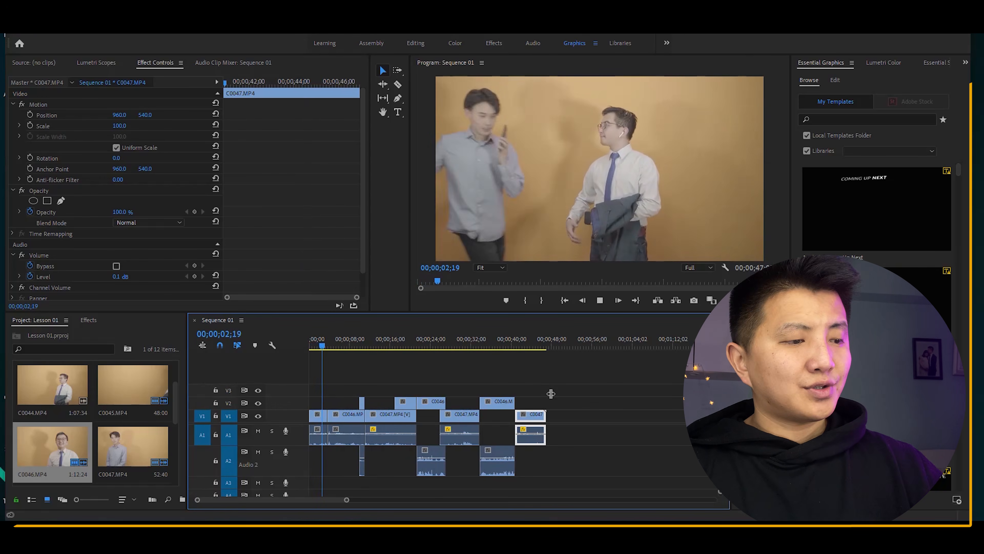
key("ctrl+grave")
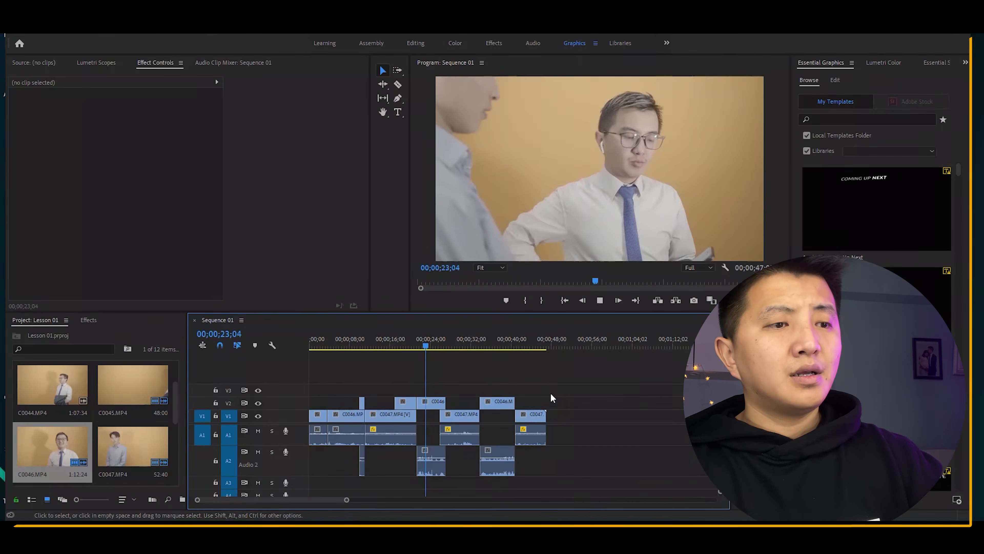
key("equal")
key("equal")
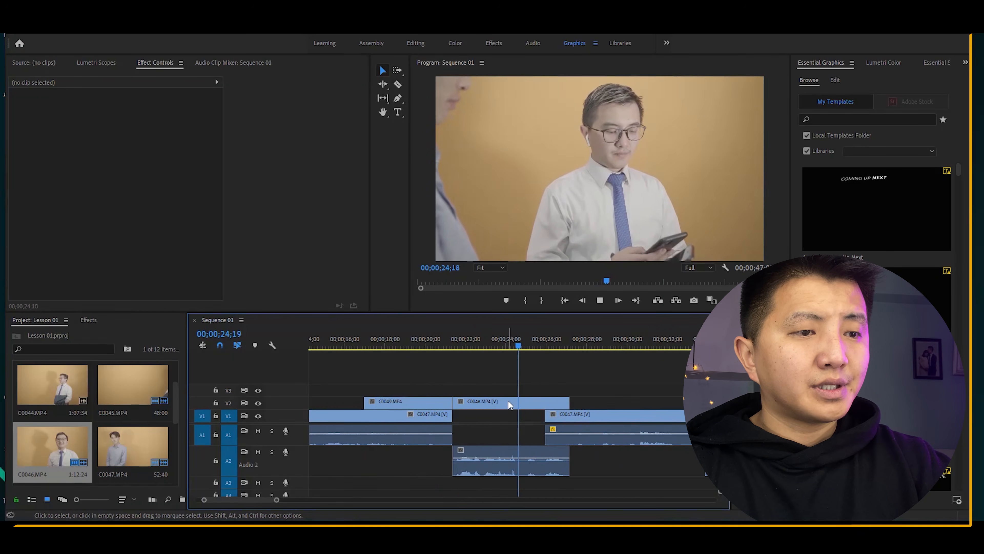
key("minus")
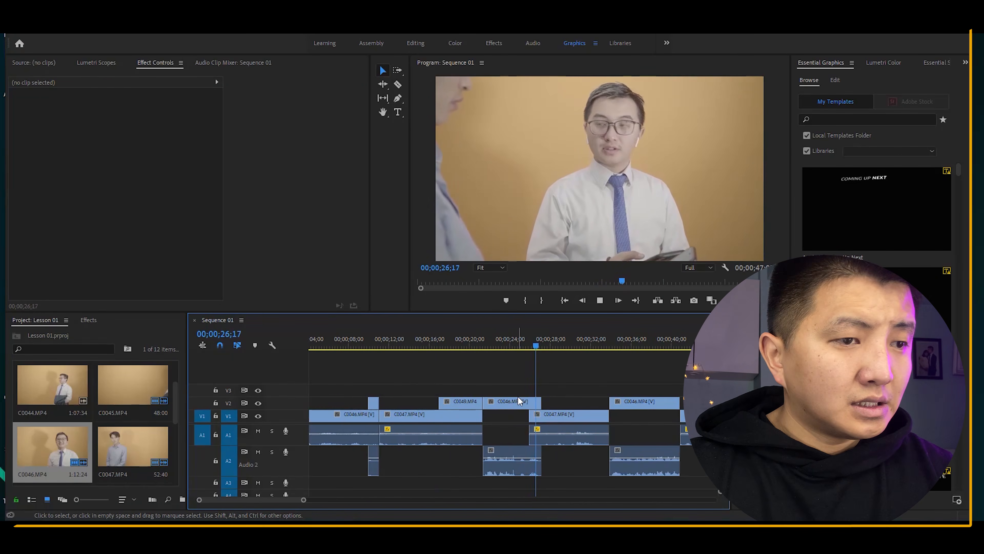
key("space")
Split C0046.MP4 on V2 where the C0047.MP4 section below begins, and move its main section down to V1 and A1.
key("c")
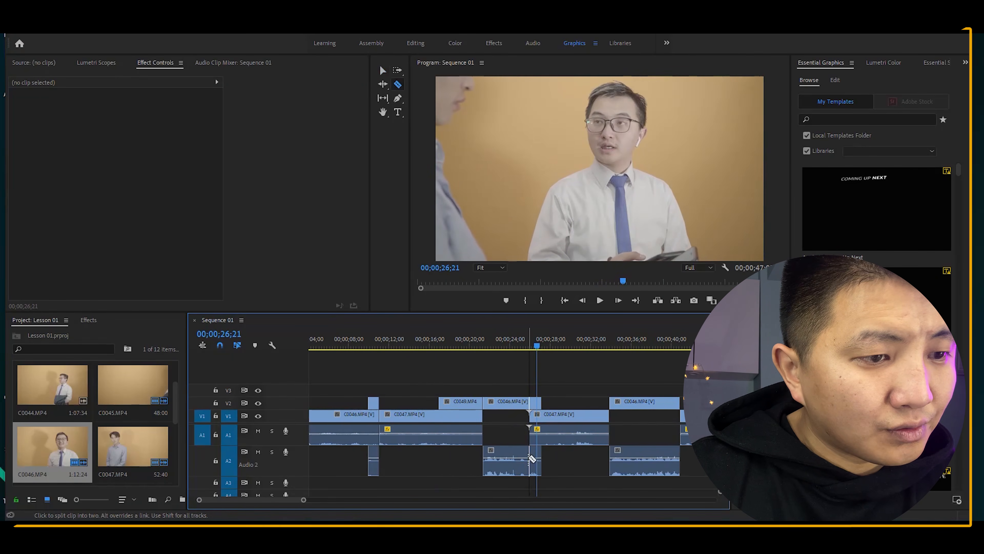
left_click(527, 458)
key("v")
left_click(517, 454)
left_click_drag(520, 440, 516, 426)
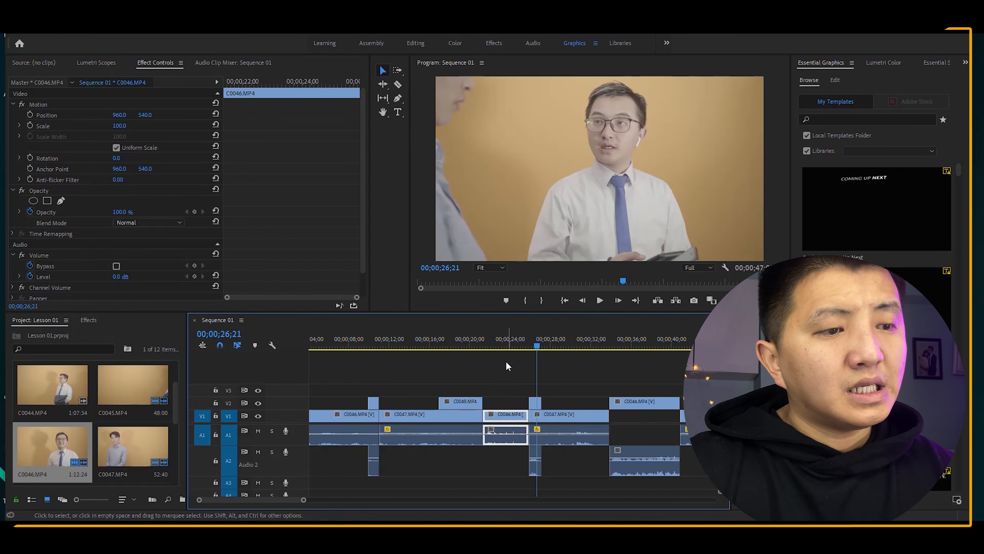
Save the project and move the last C0046.MP4 section from V2 and A2 down to V1 and A1.
left_click(366, 344)
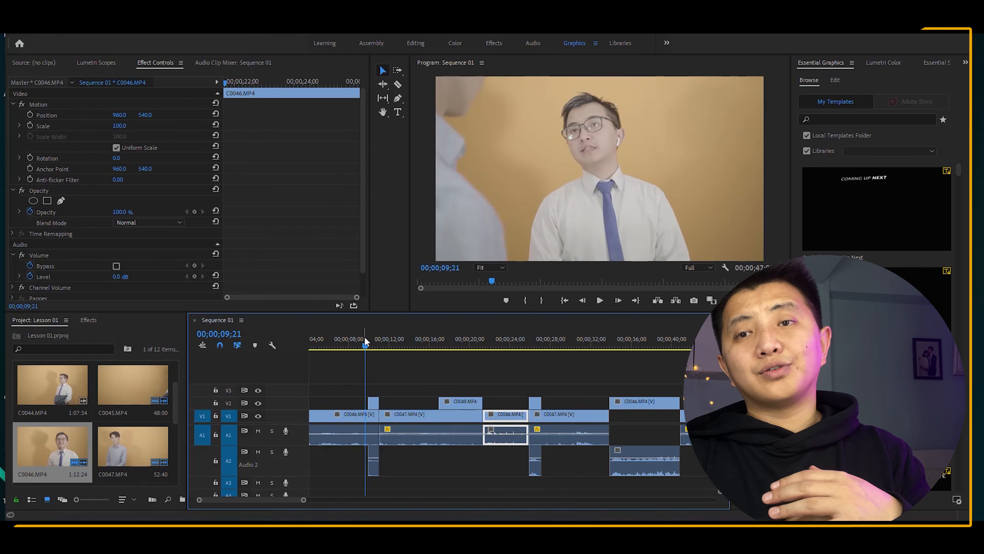
key("ctrl+s")
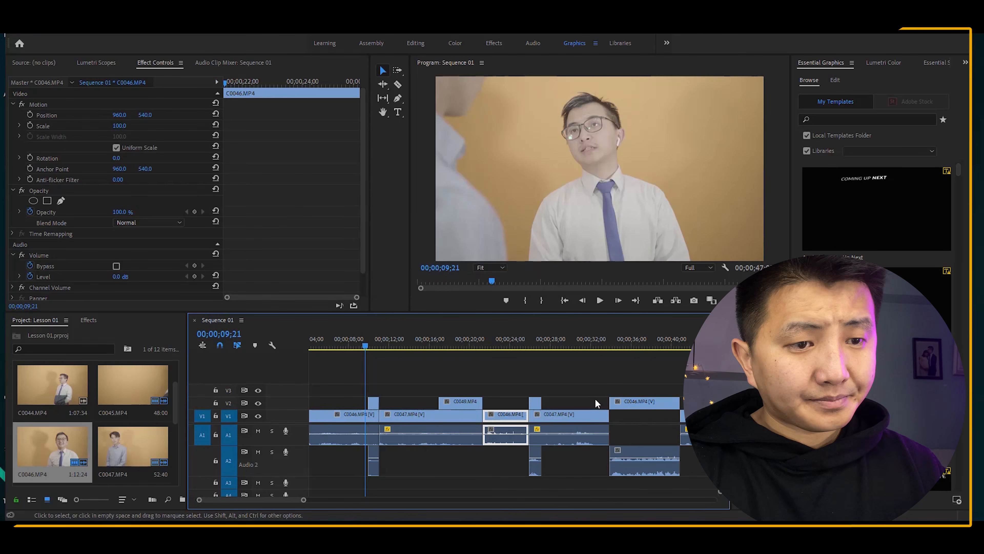
left_click_drag(664, 457, 658, 431)
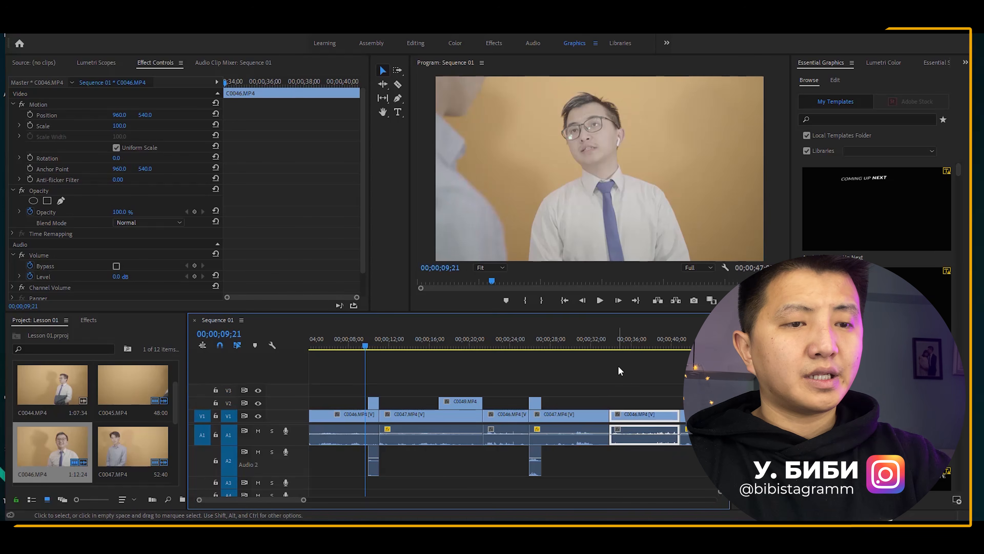
Bring C0049.MP4 and the short V2 section at about 00;00;10 down onto V1.
key("minus")
key("minus")
key("equal")
key("equal")
left_click(577, 332)
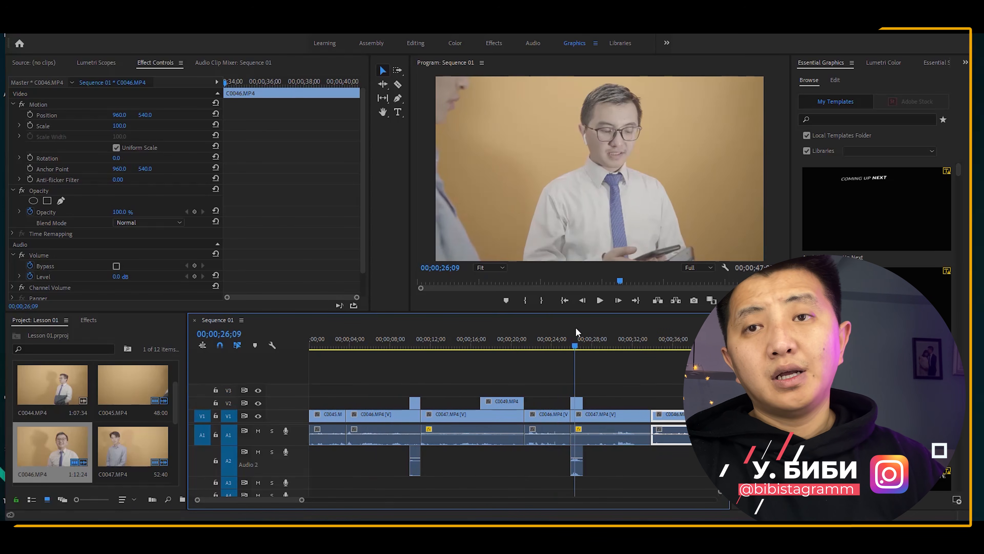
left_click_drag(577, 331, 412, 341)
left_click_drag(500, 402, 492, 385)
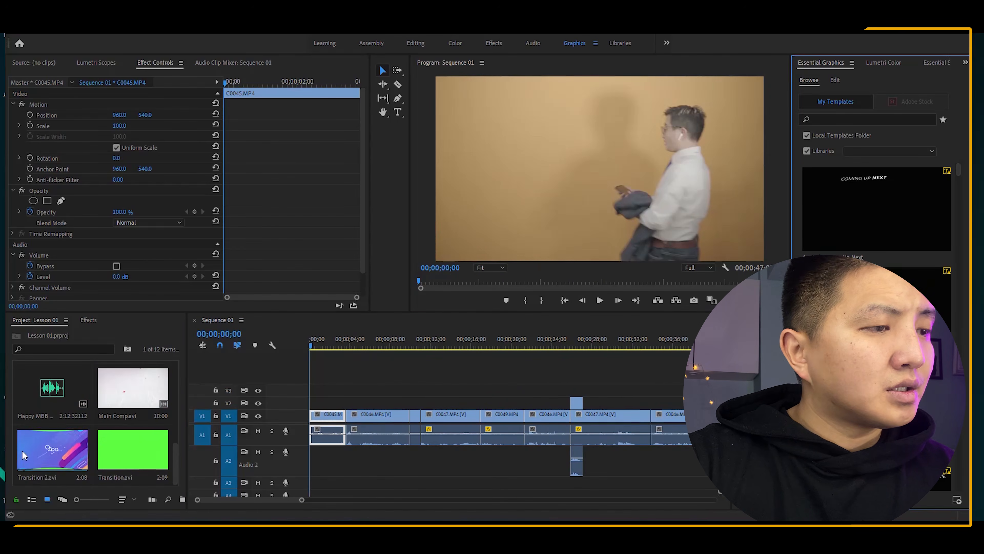
Place Transition 2.avi on V2 at the sequence start and shift the lesson clips to begin at about 00;00;01;11, under its second half.
left_click_drag(23, 454, 283, 403)
key("minus")
left_click_drag(628, 385, 325, 475)
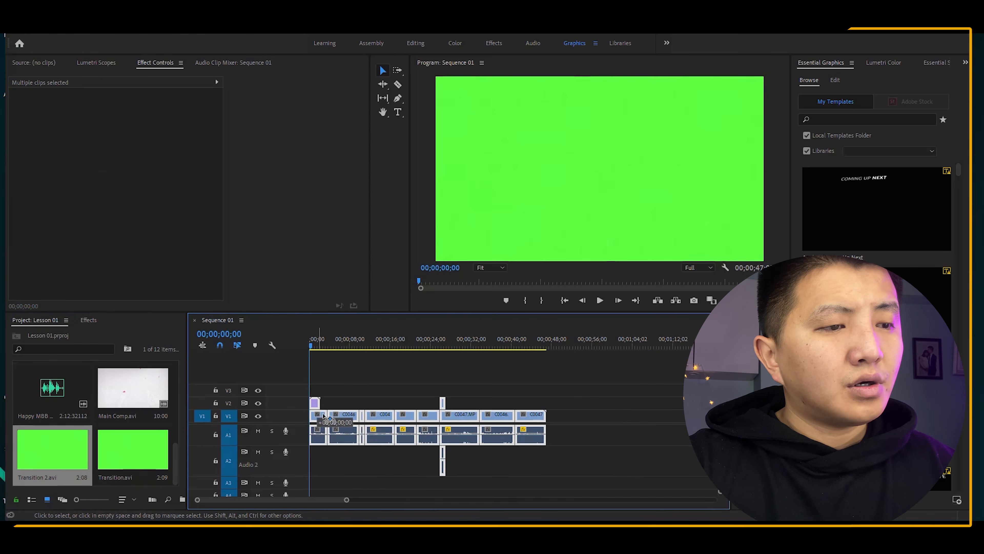
left_click_drag(324, 416, 326, 403)
Play and scrub through Transition 2.avi to examine its green-screen animation, ending at the sequence start.
key("equal")
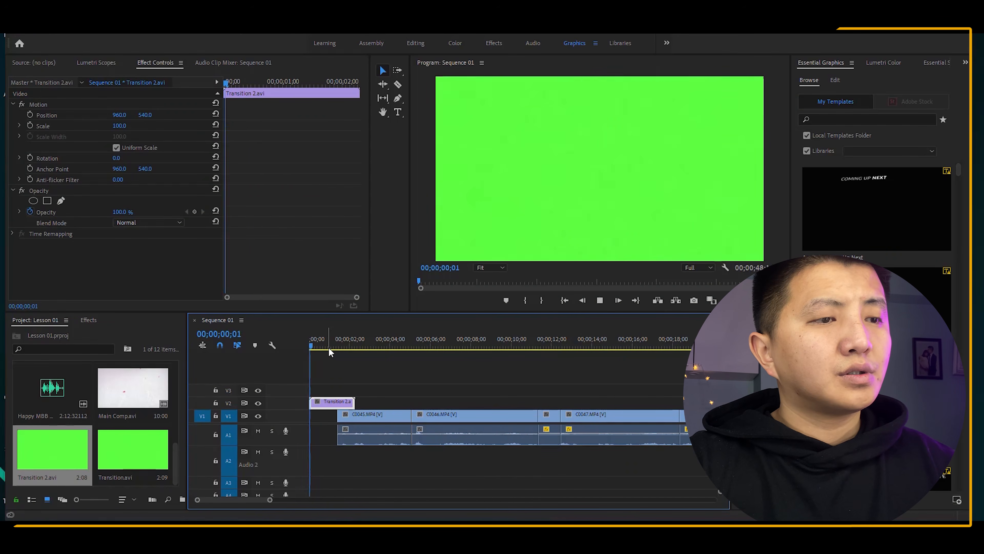
key("space")
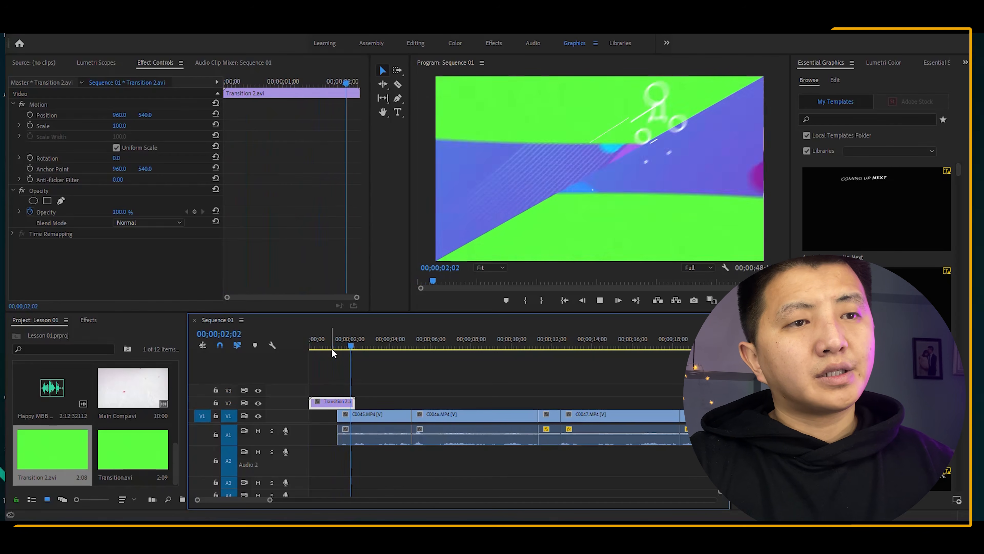
key("space")
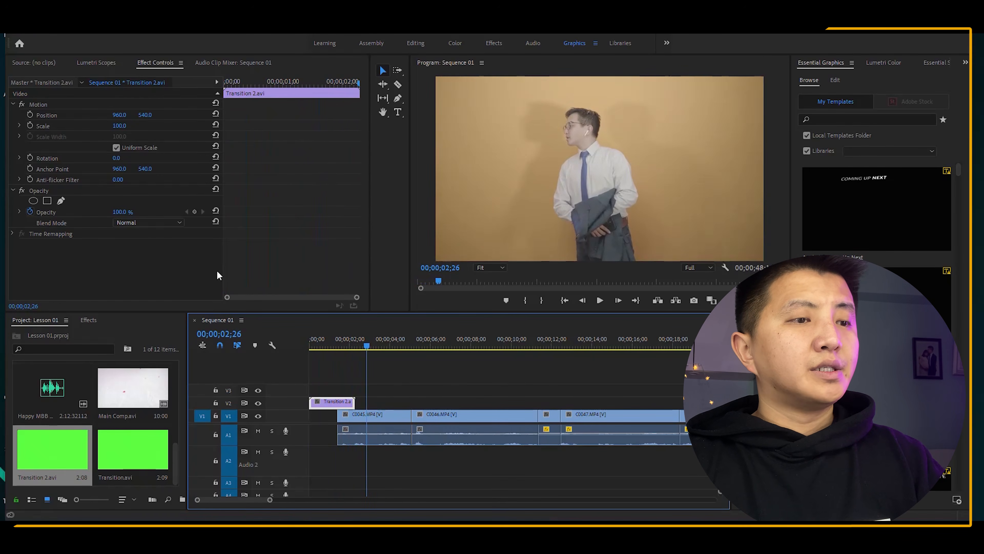
left_click(320, 339)
mouse_move(329, 343)
left_mouse_down()
mouse_move(311, 342)
mouse_move(339, 343)
mouse_move(308, 349)
mouse_move(355, 344)
mouse_move(318, 351)
mouse_move(336, 348)
left_mouse_up()
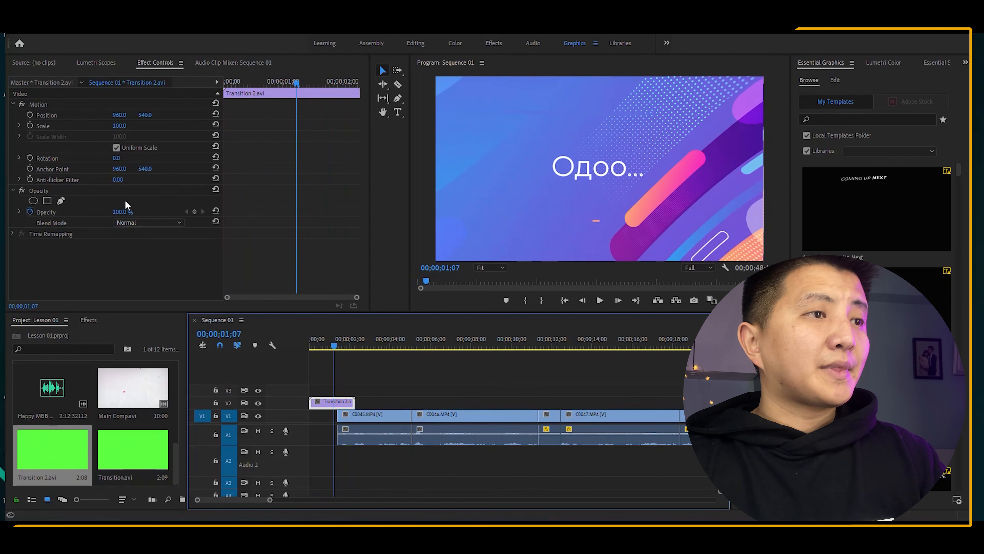
left_click_drag(333, 361, 309, 346)
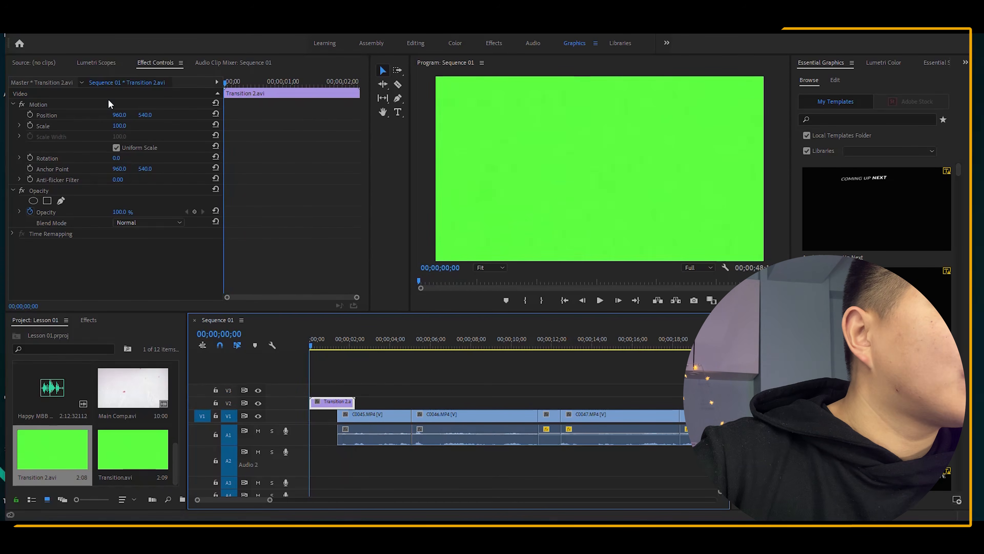
left_click(101, 63)
left_click(25, 63)
left_click(102, 63)
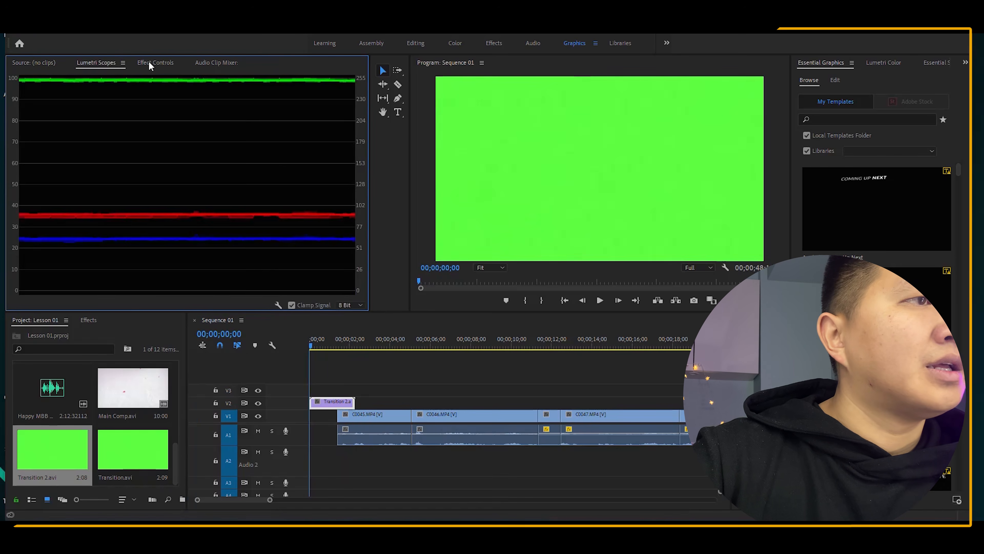
left_click(146, 63)
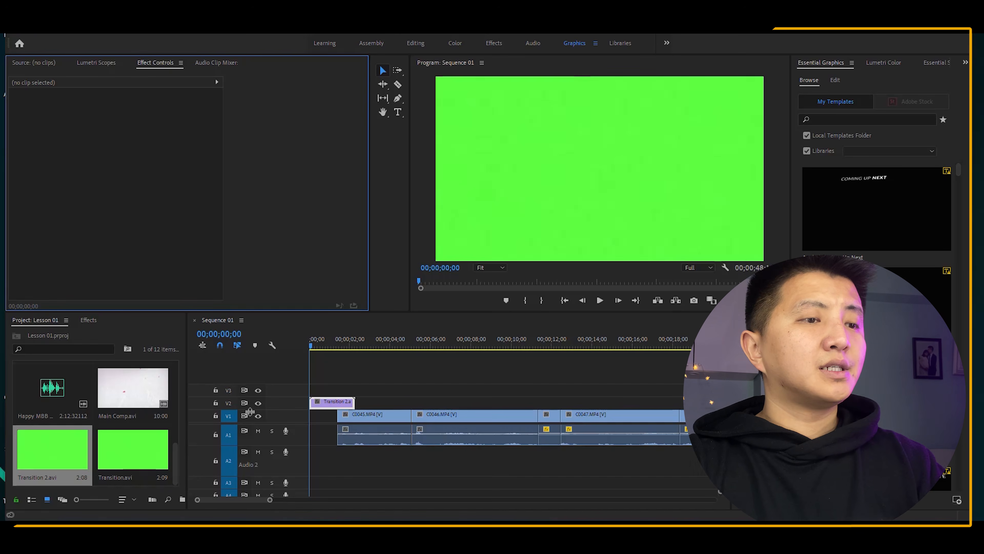
Search the effects for "key" and apply Ultra Key to Transition 2.avi on V2.
left_click(94, 323)
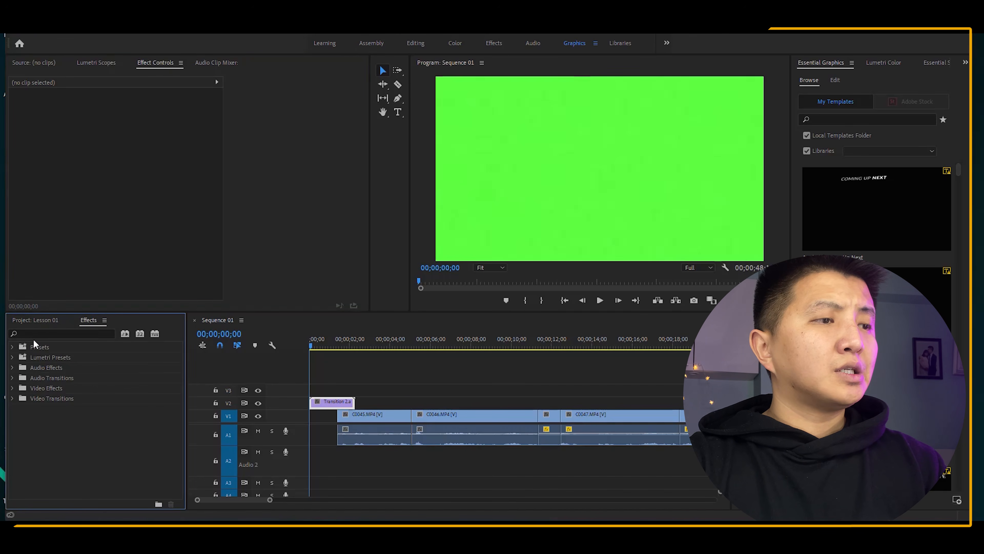
left_click(37, 331)
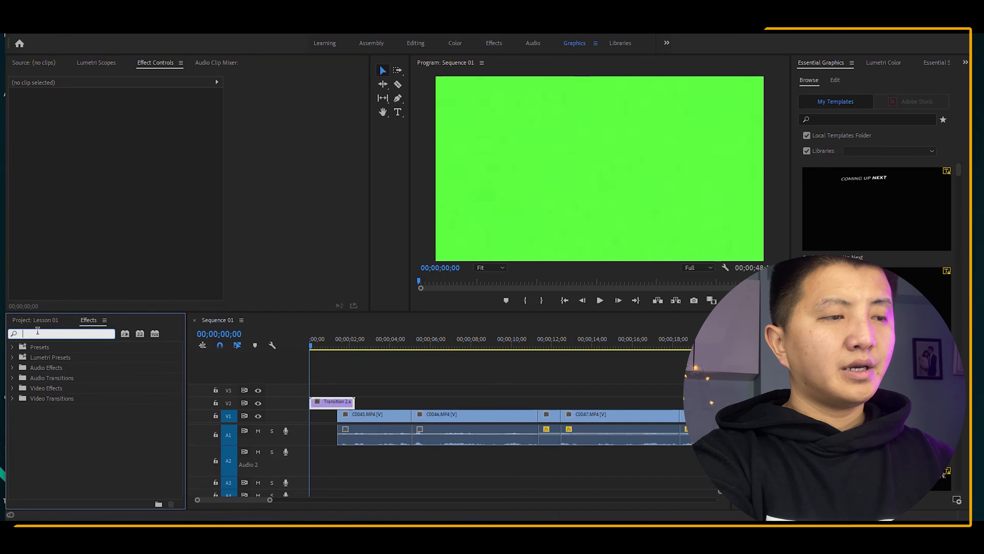
type("key")
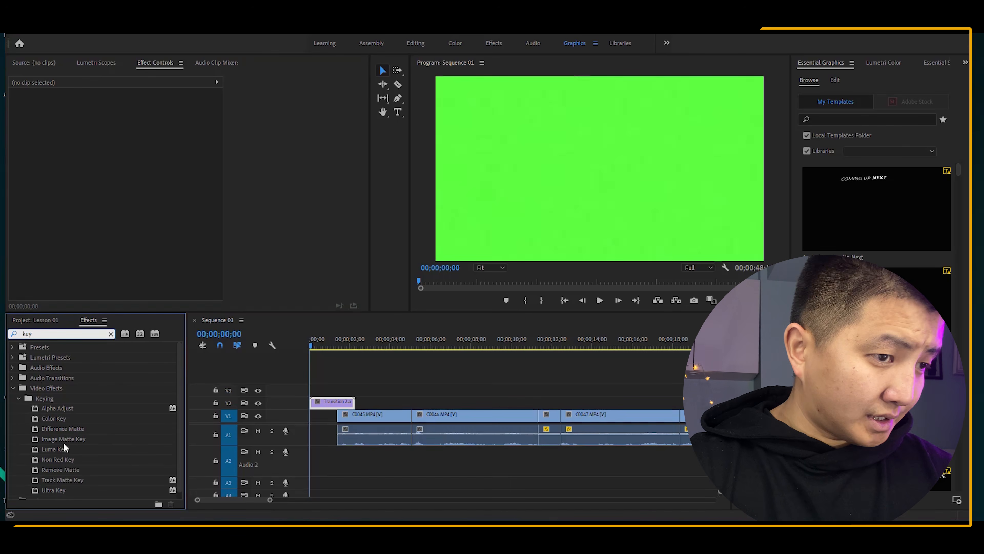
left_click_drag(64, 492, 336, 403)
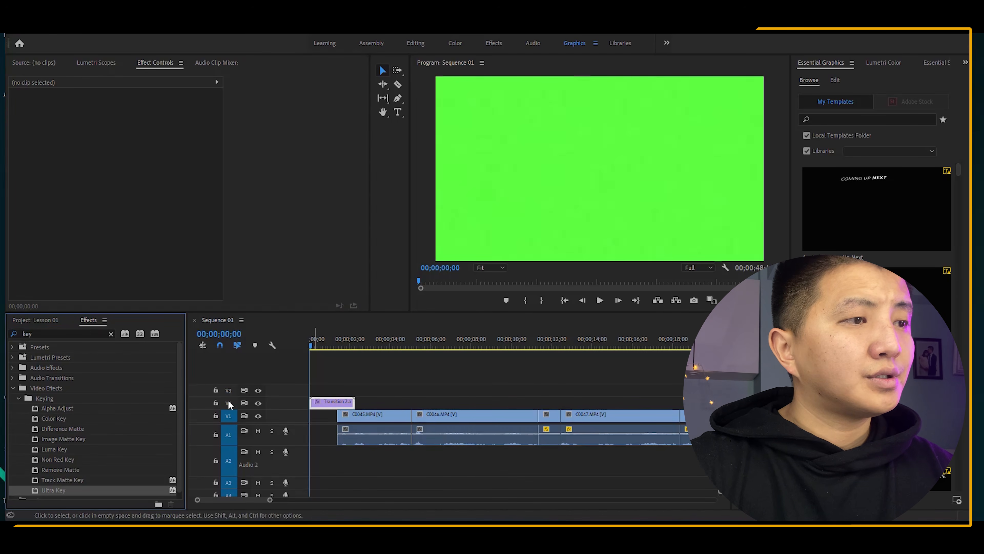
Sample the green background as Transition 2.avi's Ultra Key key colour and play the keyed transition from the sequence start.
left_click(335, 403)
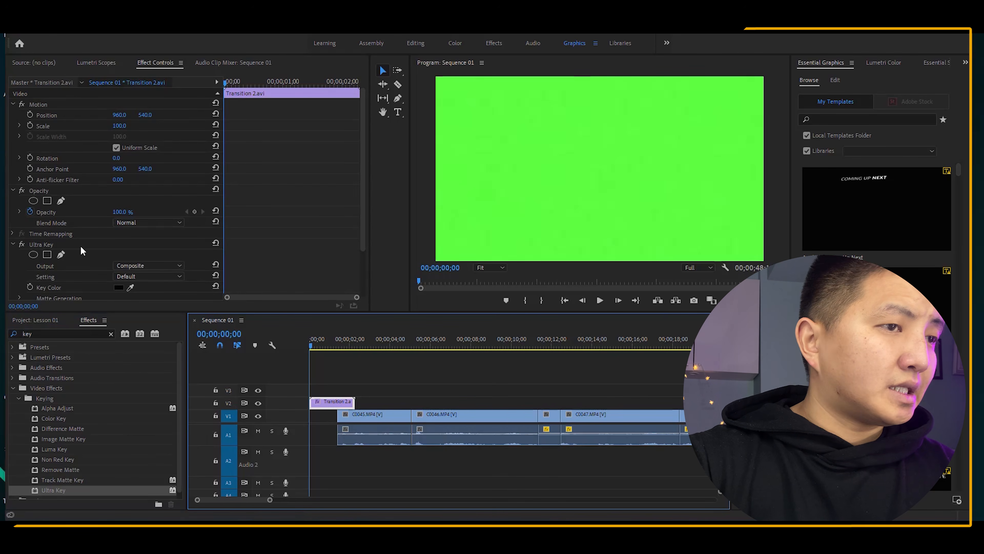
left_click(130, 288)
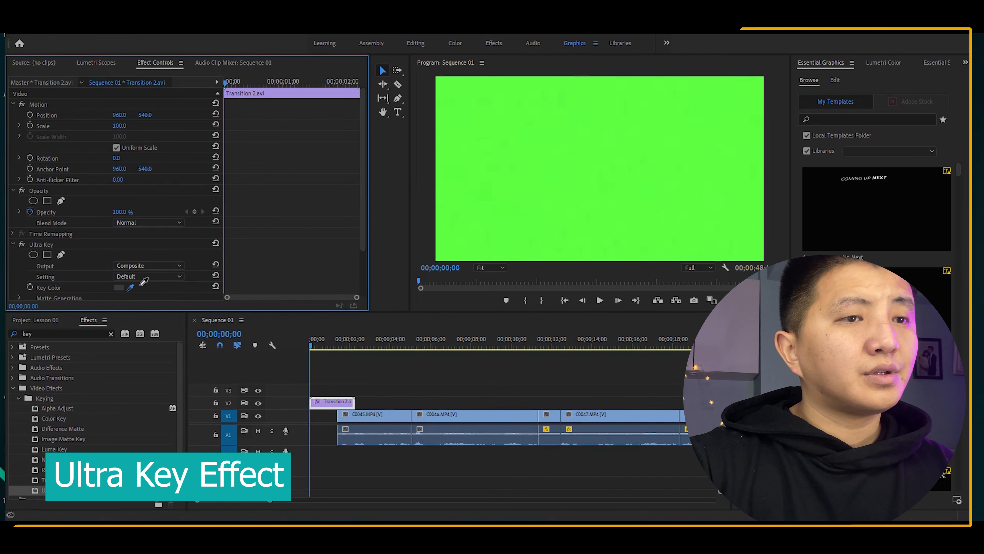
left_click(488, 187)
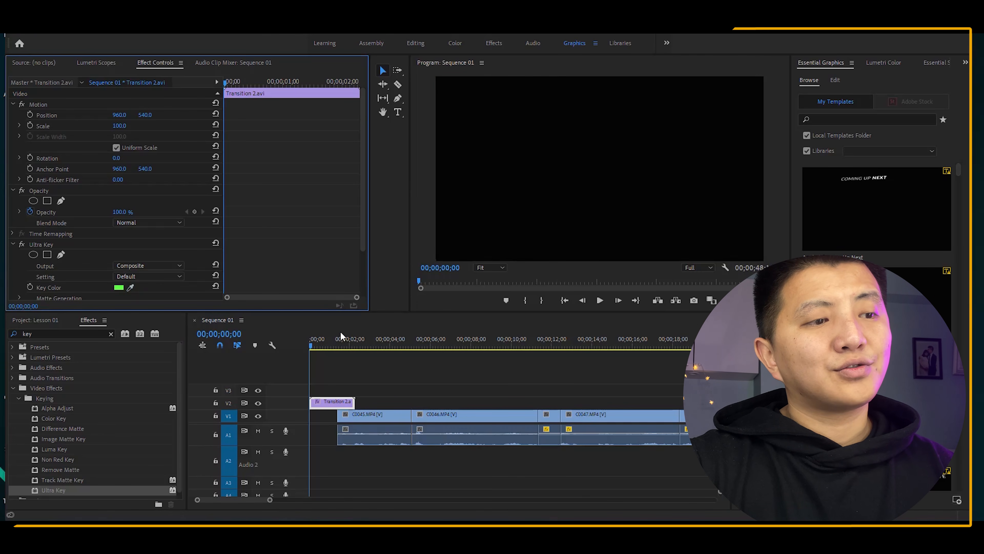
left_click(309, 345)
key("space")
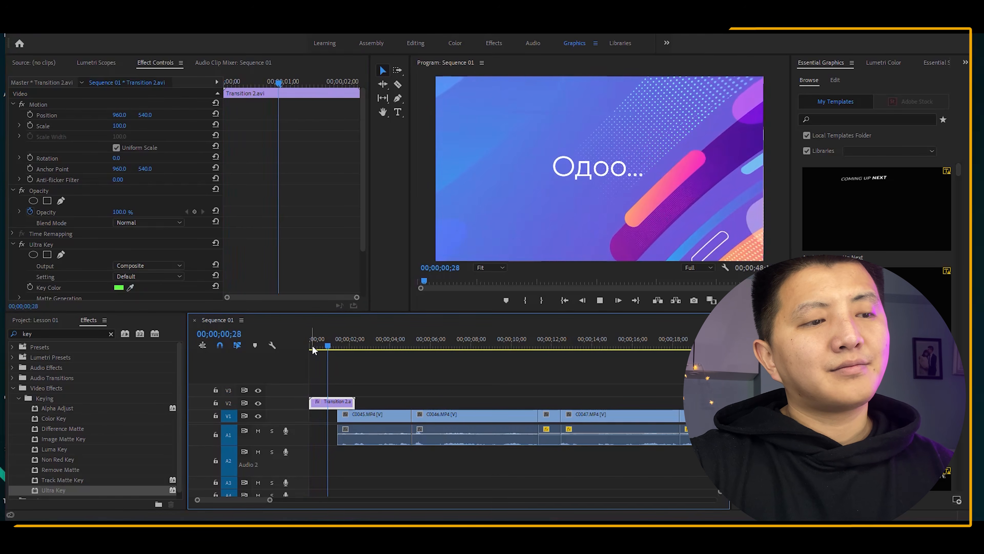
Add a text layer reading "Хэтрүүлсэн болно" on V2 at 00;00;02;27.
key("ctrl+t")
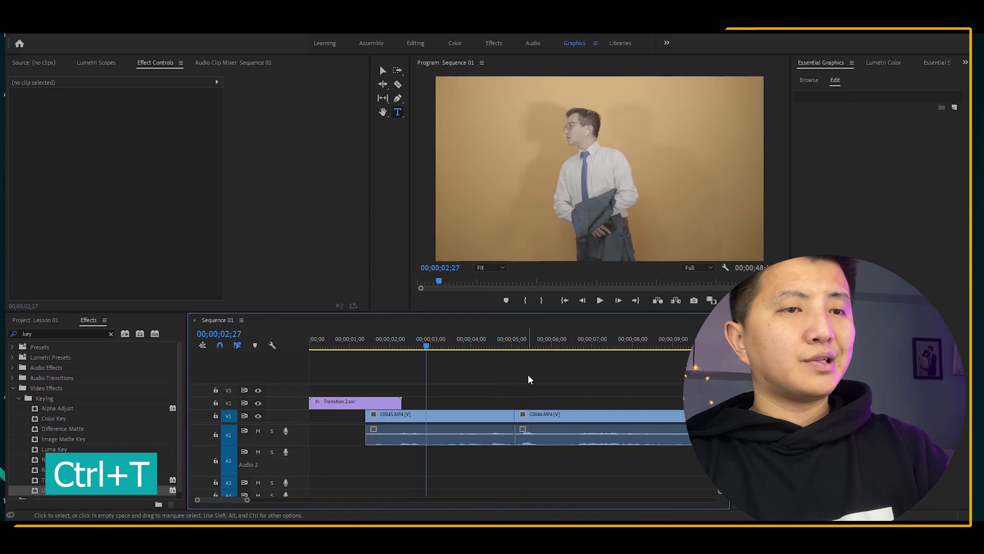
left_click(627, 161)
key("ctrl+a")
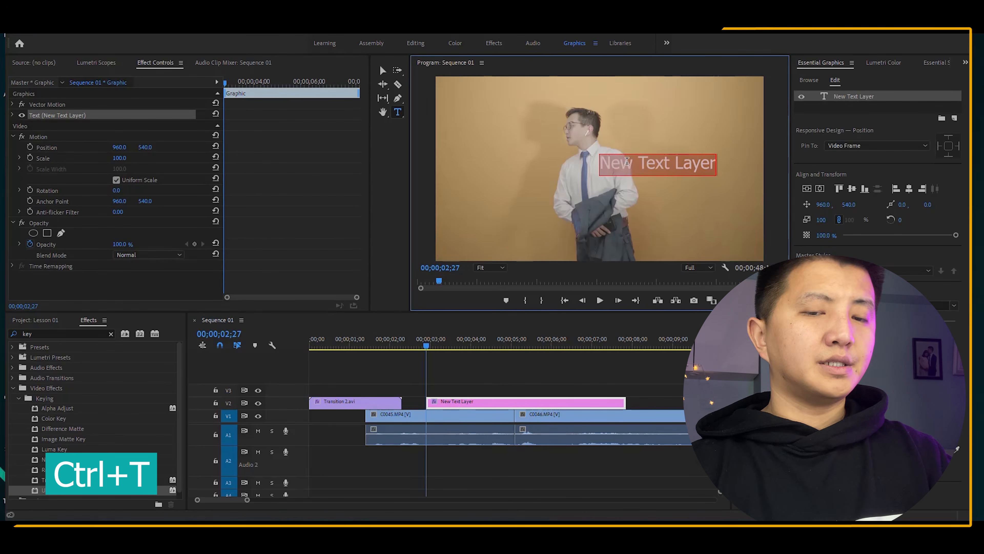
type("X")
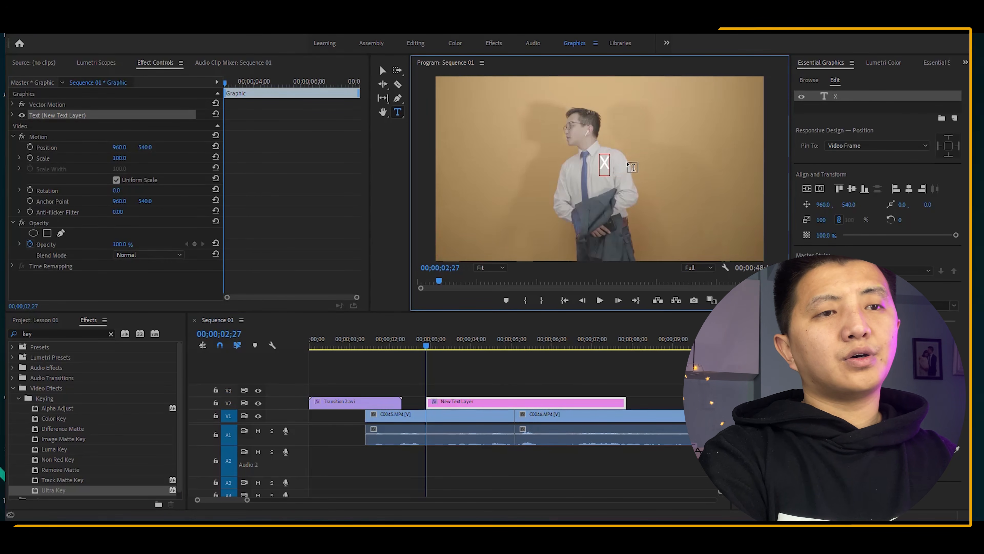
type("этрүүл")
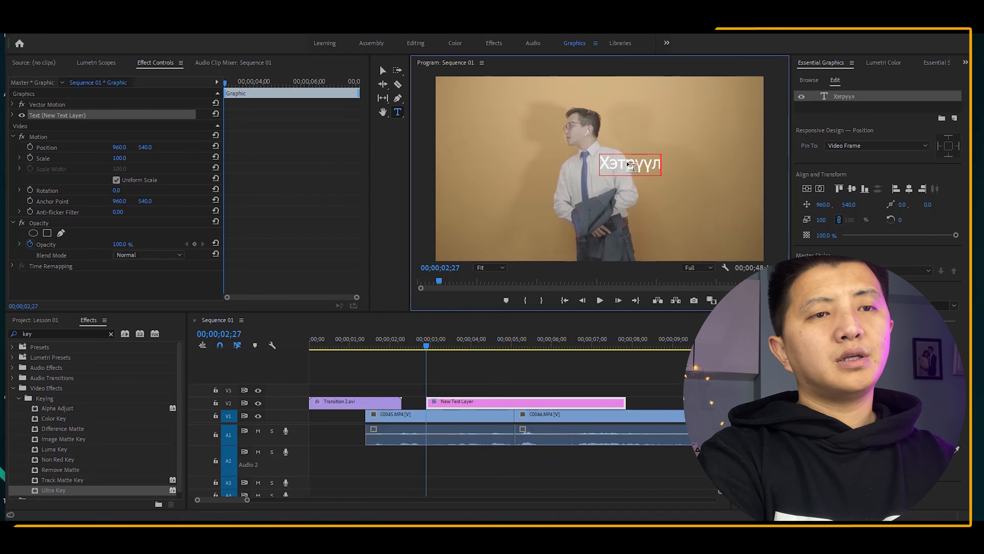
type("эг")
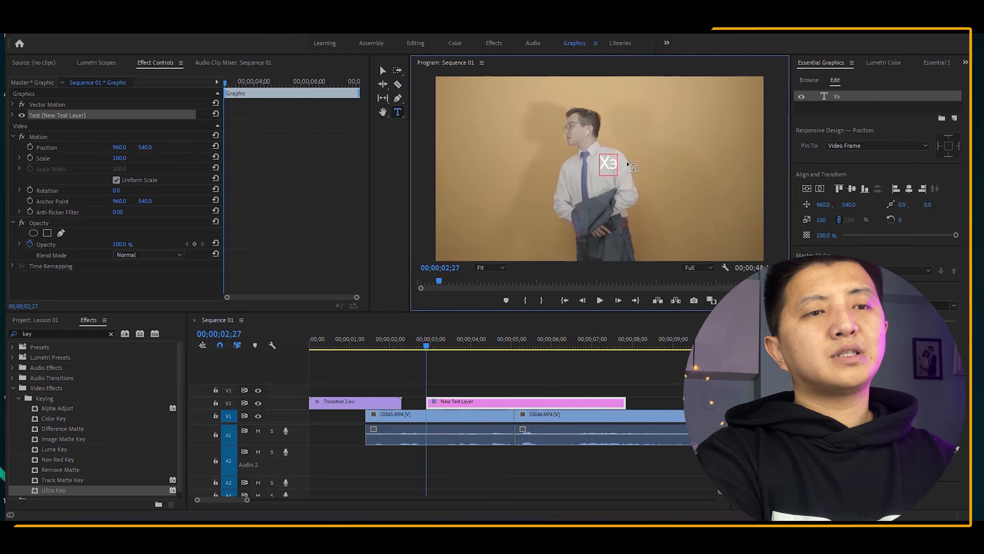
type("трүүлсэ")
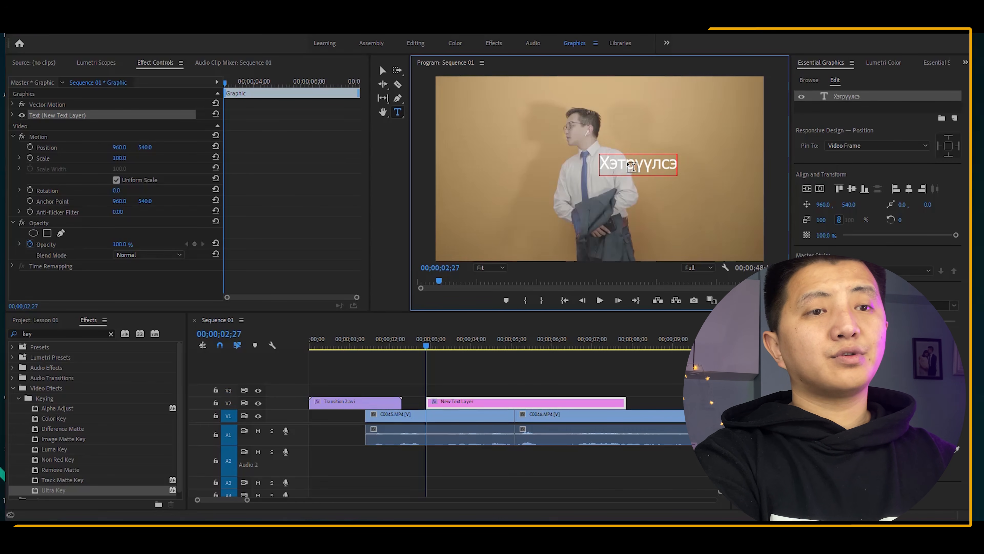
type("н болно")
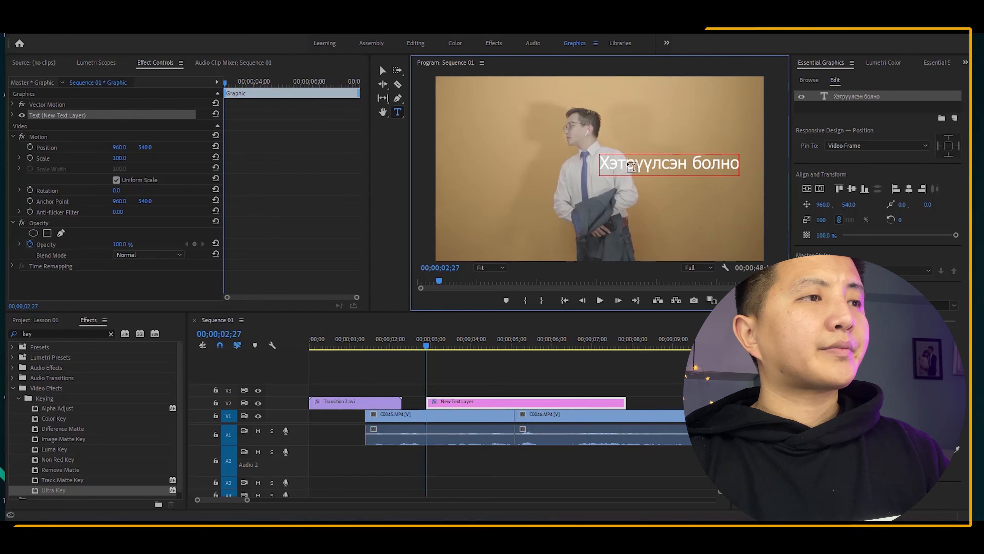
key("Escape")
key("v")
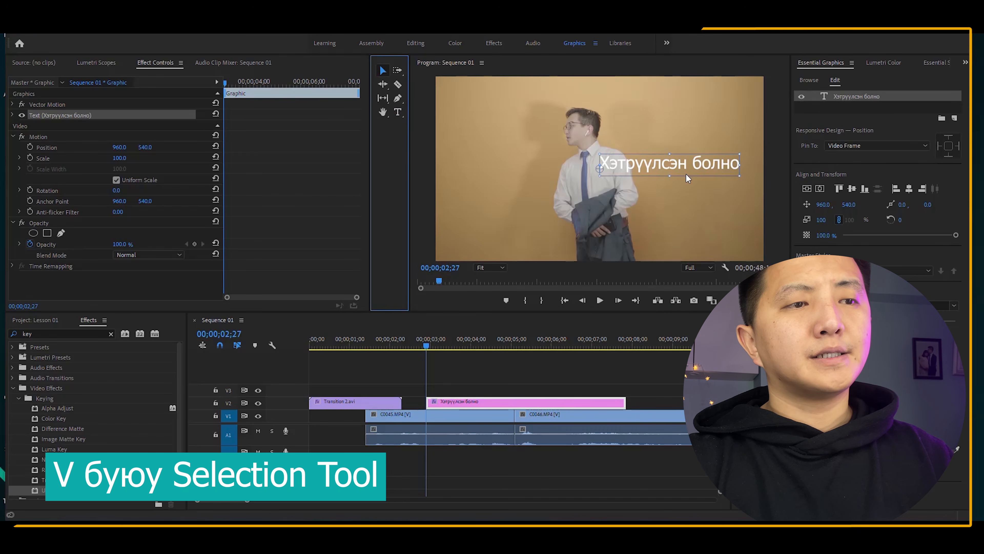
Move the title to the frame's lower-left corner, shrink it to a scale of about 55, and play it back.
left_click_drag(686, 175, 518, 249)
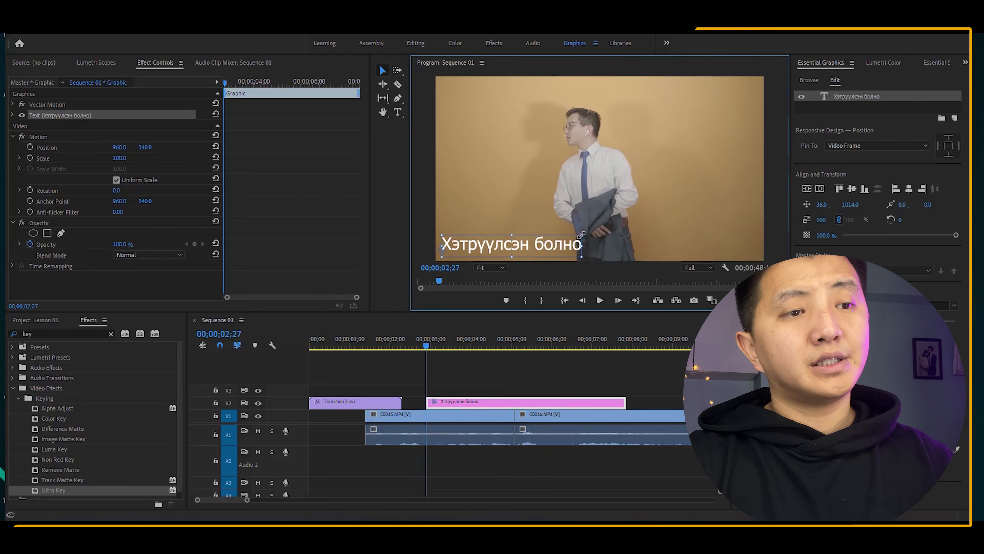
left_click_drag(582, 235, 510, 258)
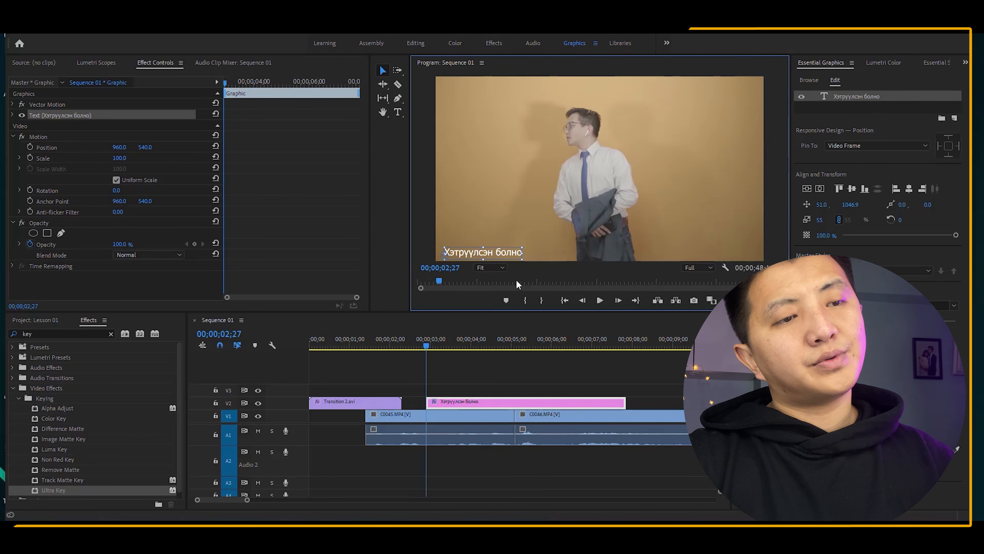
left_click(415, 340)
key("space")
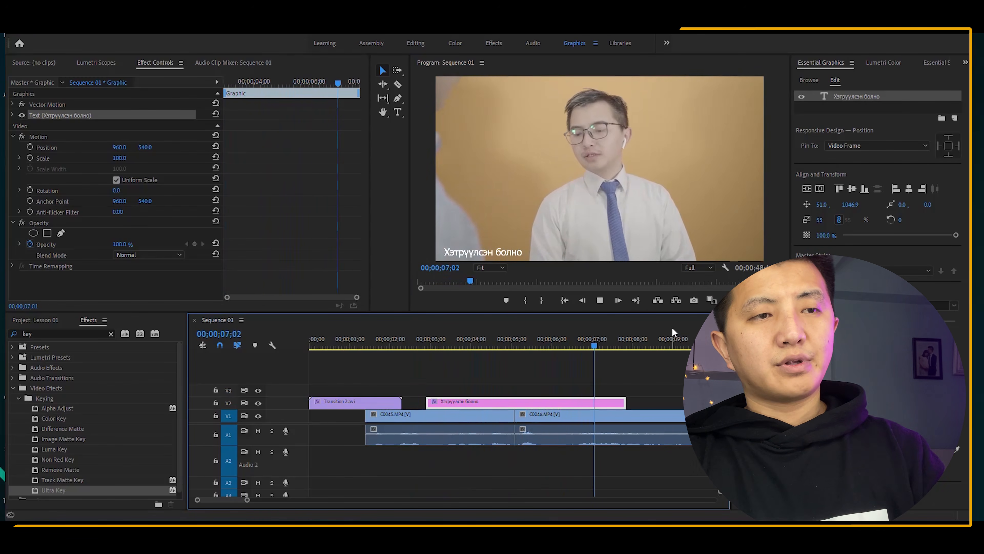
key("space")
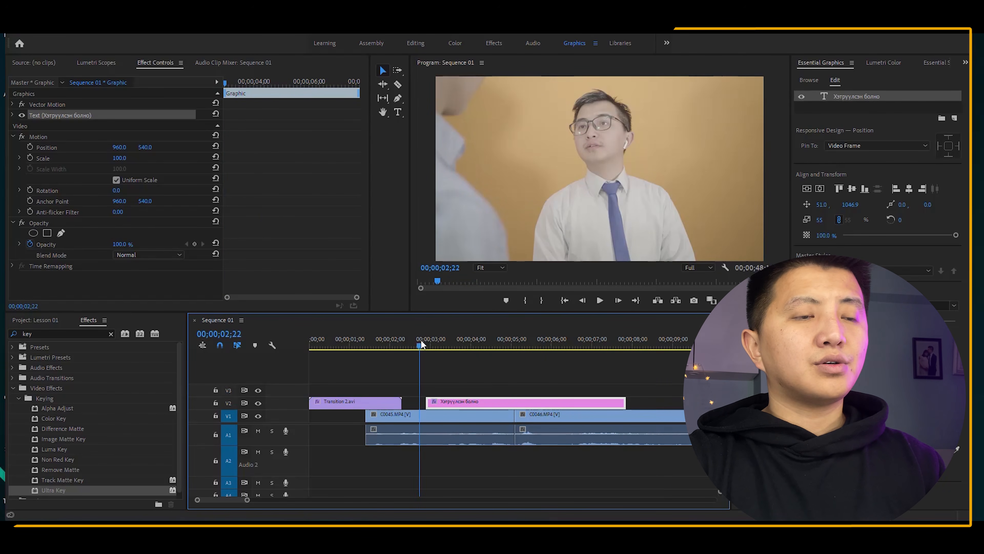
key("space")
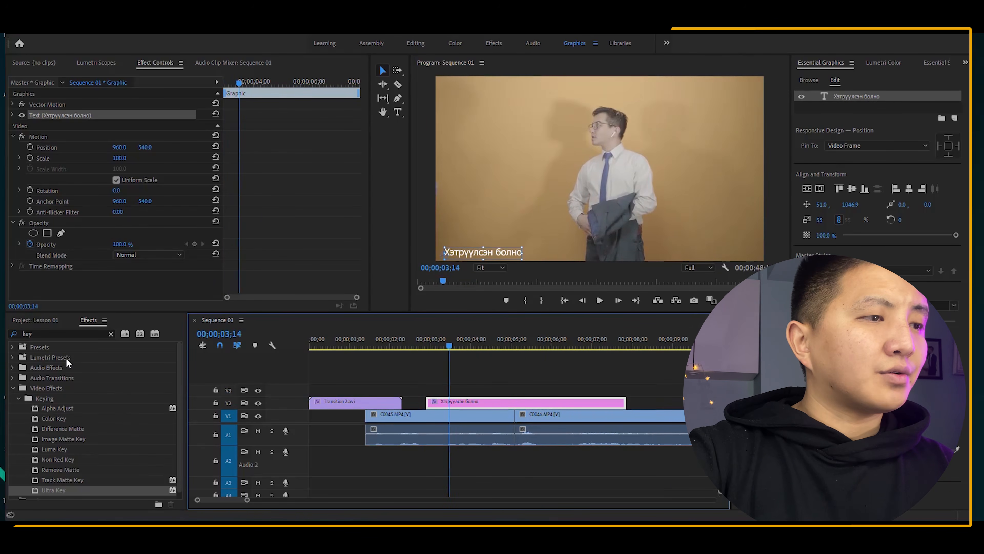
Clear the effects search, apply a Cross Dissolve to the start of the title on V2, and preview the fade-in.
left_click(111, 334)
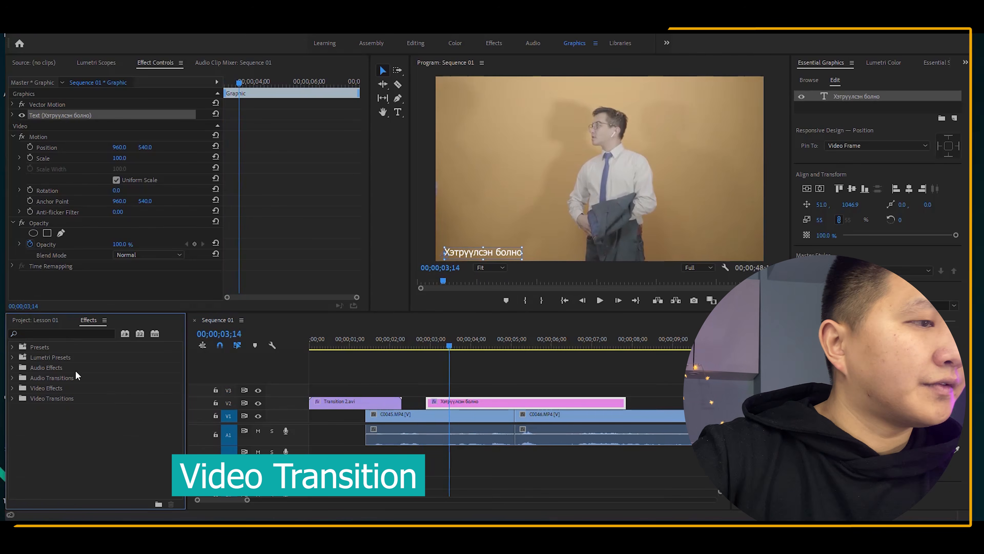
left_click(12, 398)
left_click(19, 419)
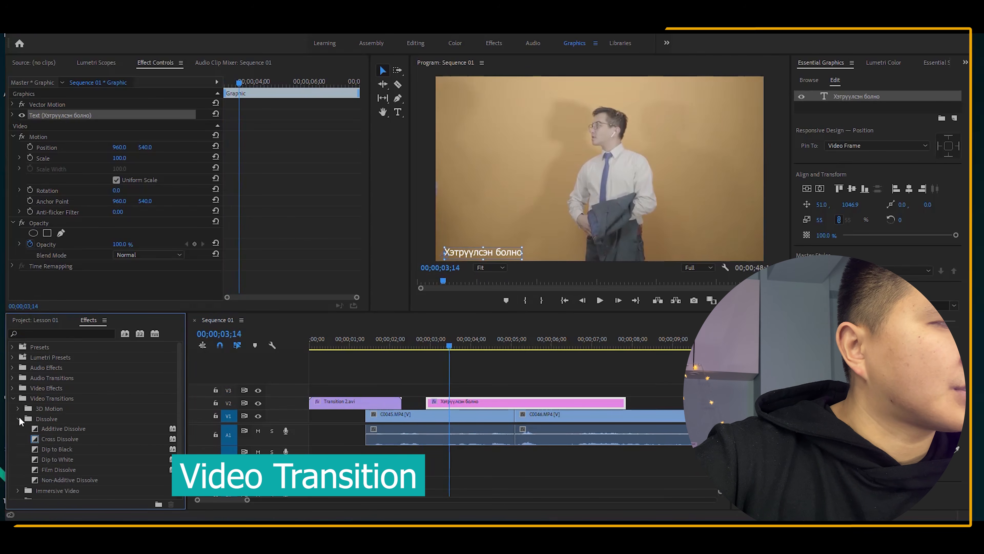
left_click_drag(58, 438, 430, 402)
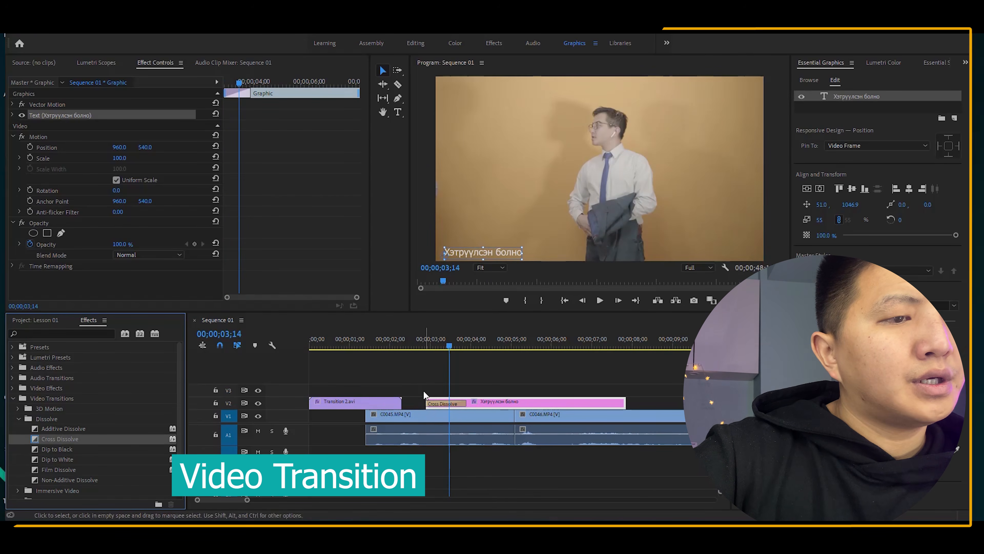
left_click(426, 343)
key("space")
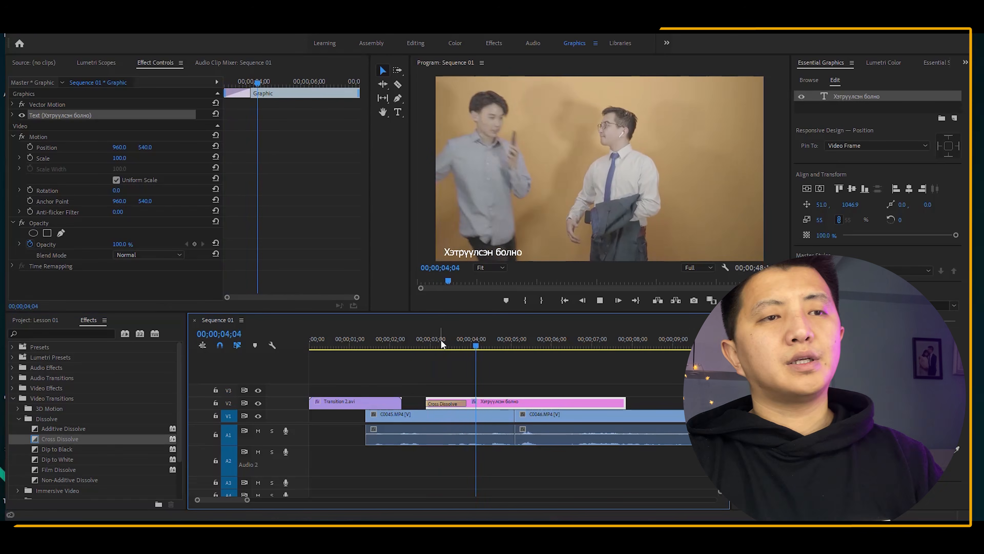
key("space")
Apply a Cross Dissolve to the end of the title on V2 and play through the fade-out.
left_click_drag(72, 446, 624, 403)
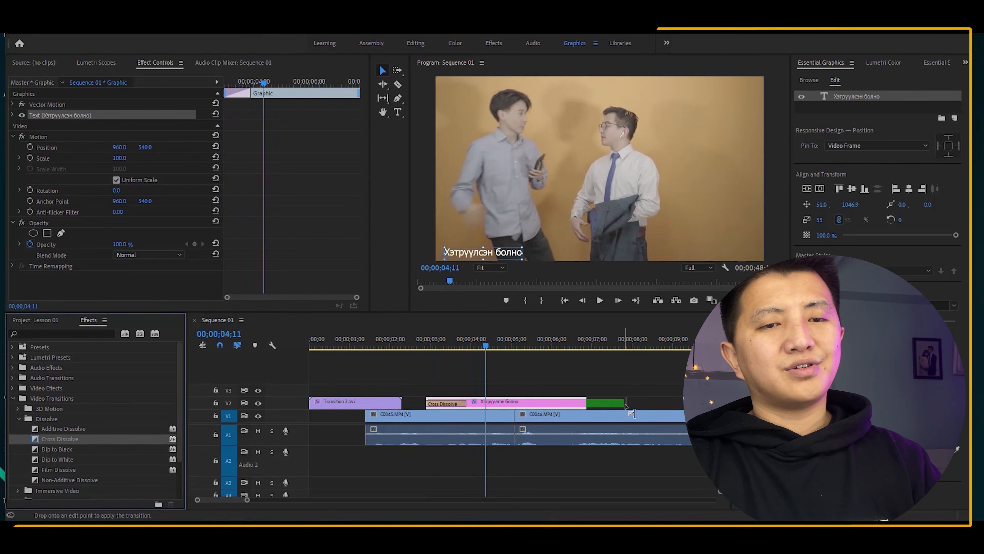
key("space")
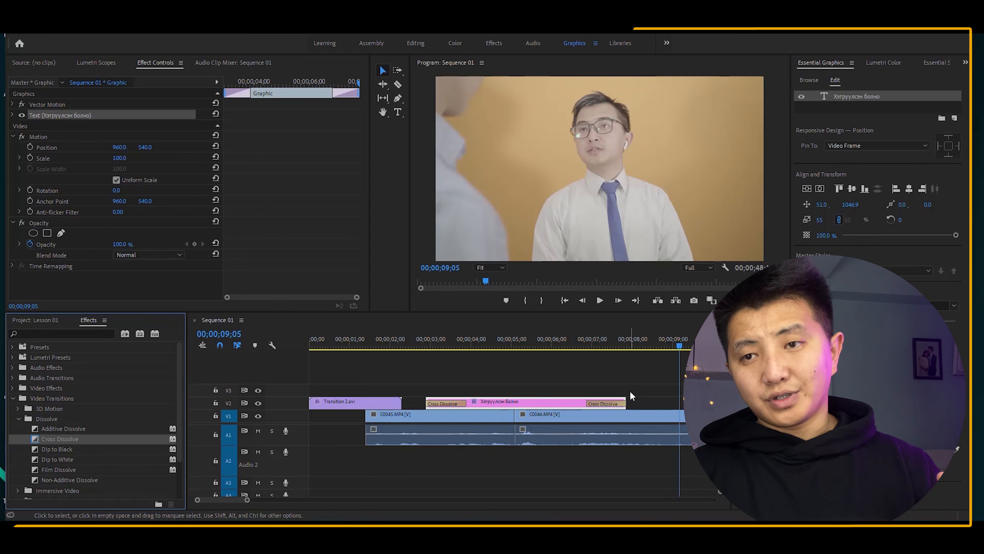
key("minus")
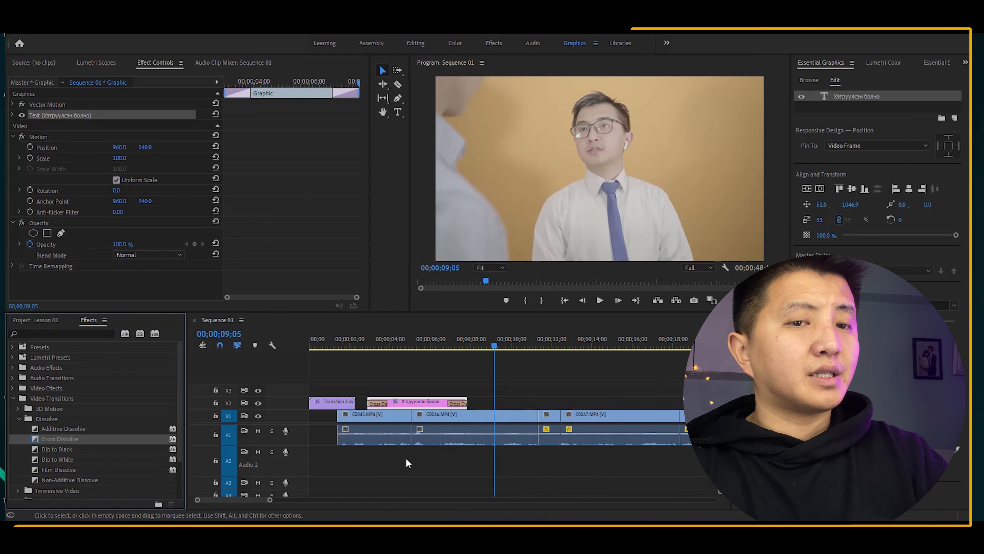
Find the Instagram motion graphics template in My Templates and place it on V2 at 00;00;09;05.
left_click(833, 66)
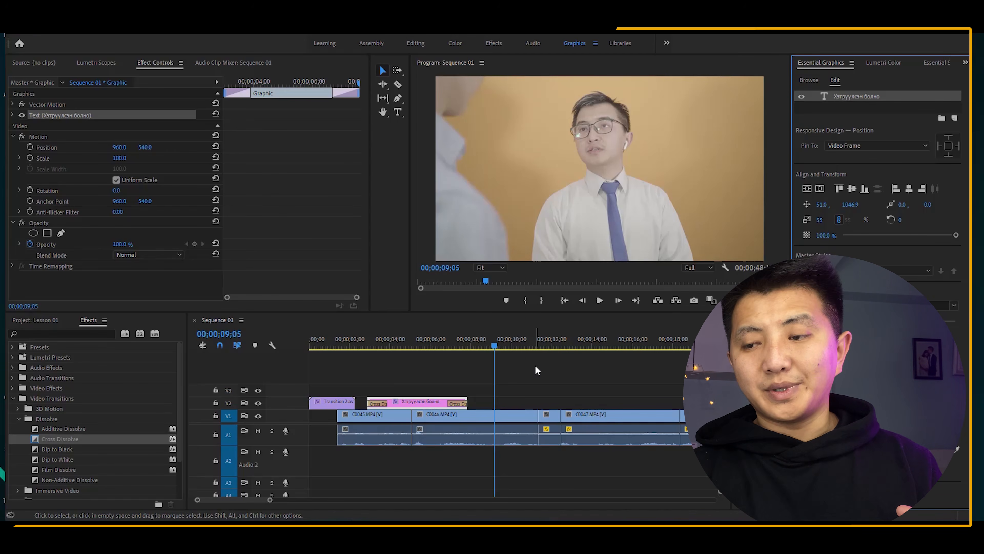
left_click(887, 62)
left_click(822, 63)
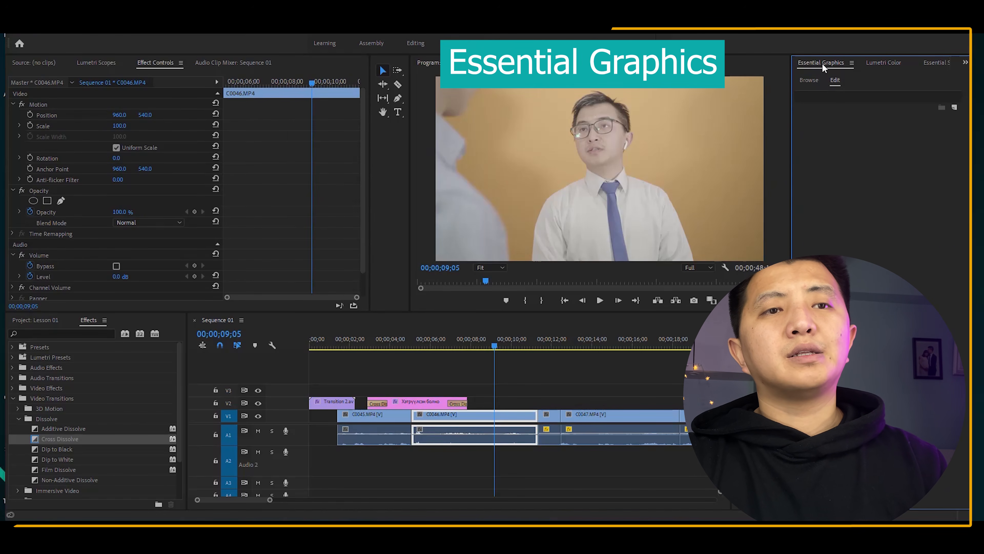
left_click(810, 79)
scroll(859, 215, "down", 8)
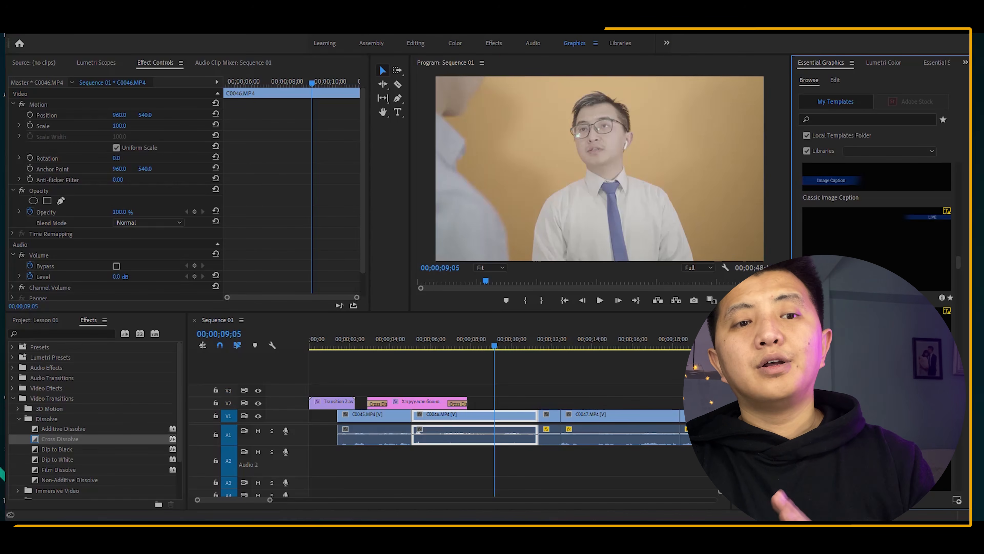
scroll(876, 232, "down", 5)
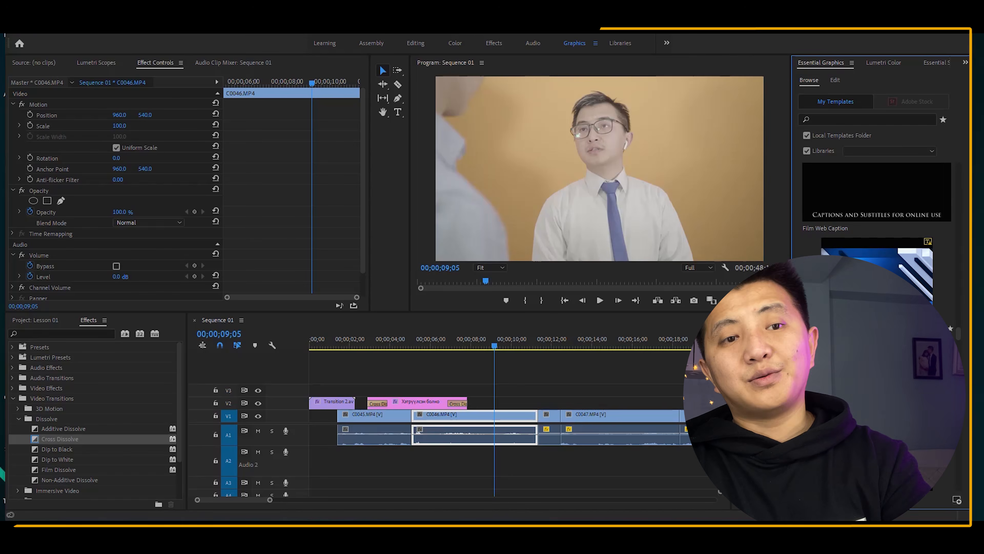
scroll(877, 201, "down", 5)
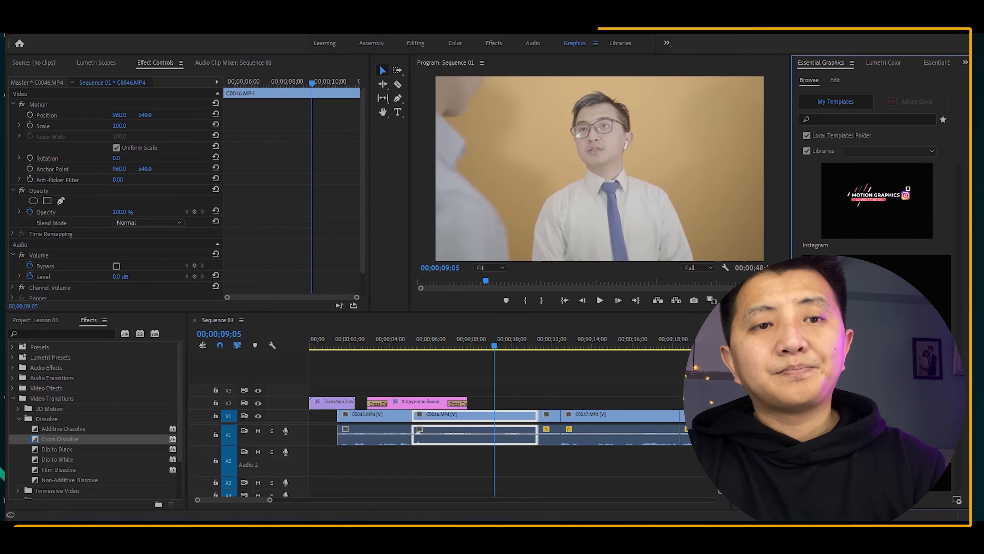
scroll(870, 194, "down", 2)
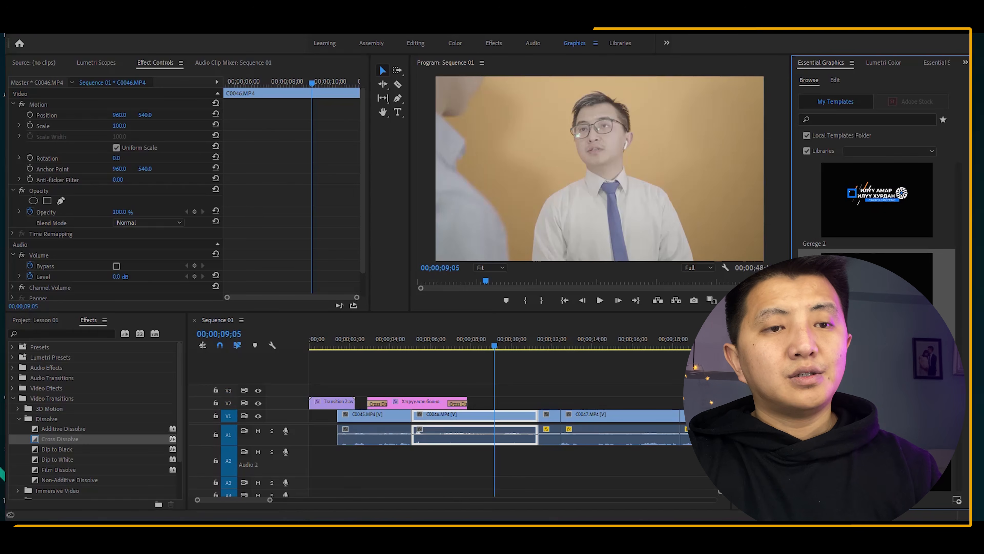
left_click_drag(833, 287, 501, 403)
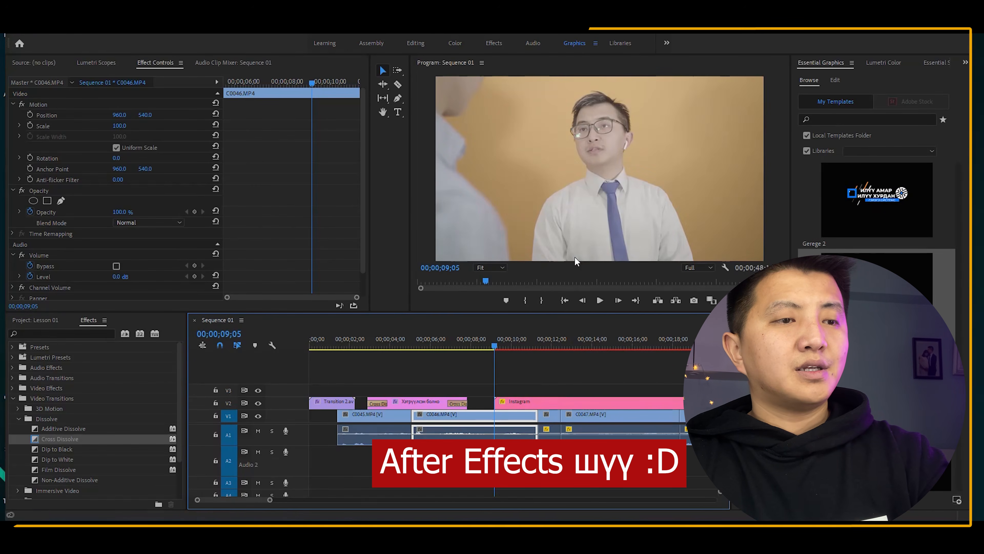
Set the Instagram template's main text to "Babi" and its second line to "Дарга", and play it back.
key("minus")
key("minus")
key("minus")
key("equal")
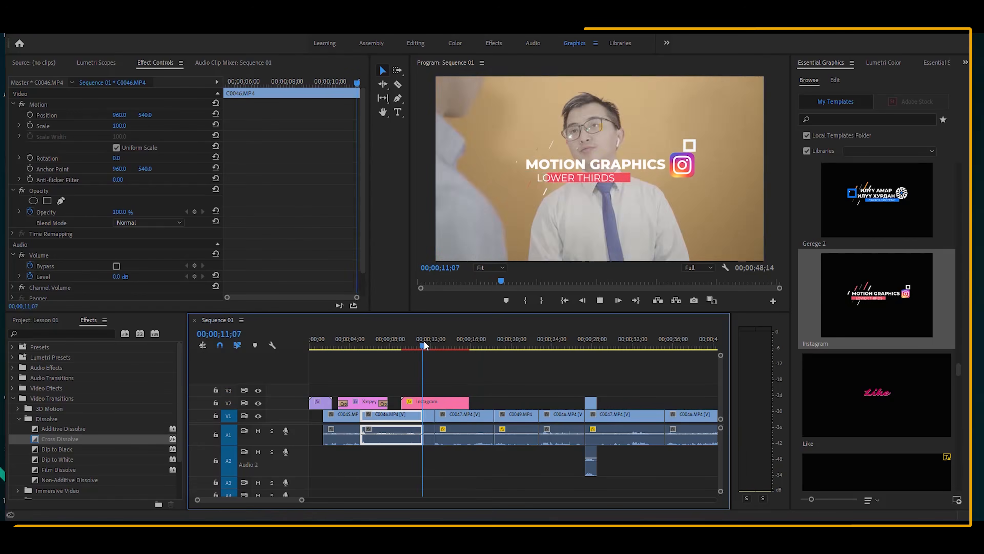
left_click(444, 398)
left_click(848, 121)
type("Babi")
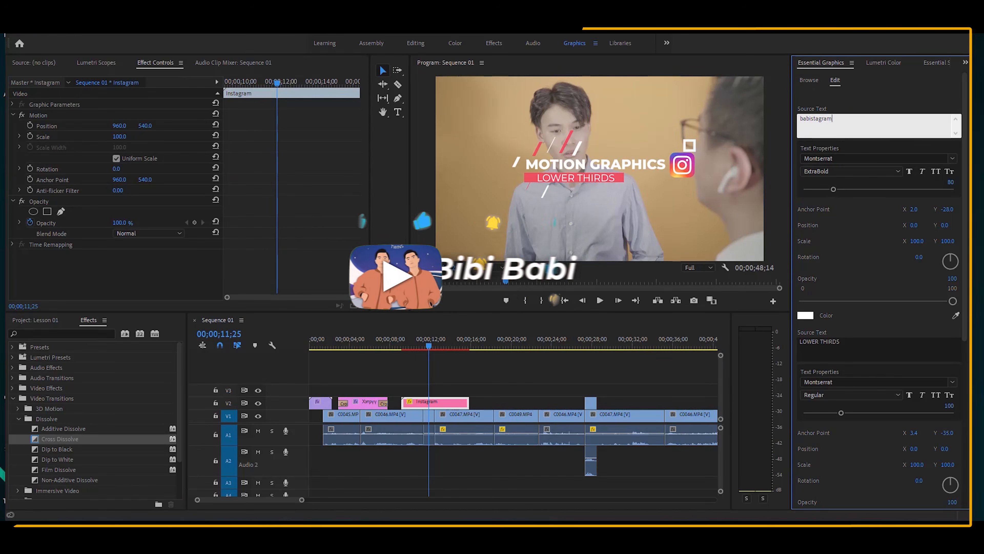
left_click(853, 345)
type("Дарга")
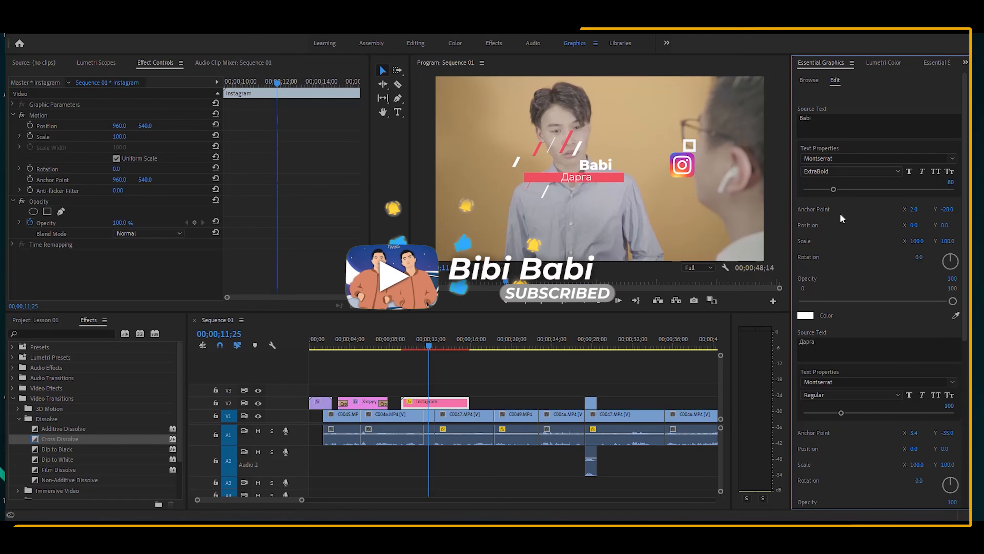
left_click(401, 343)
left_click(411, 345)
key("space")
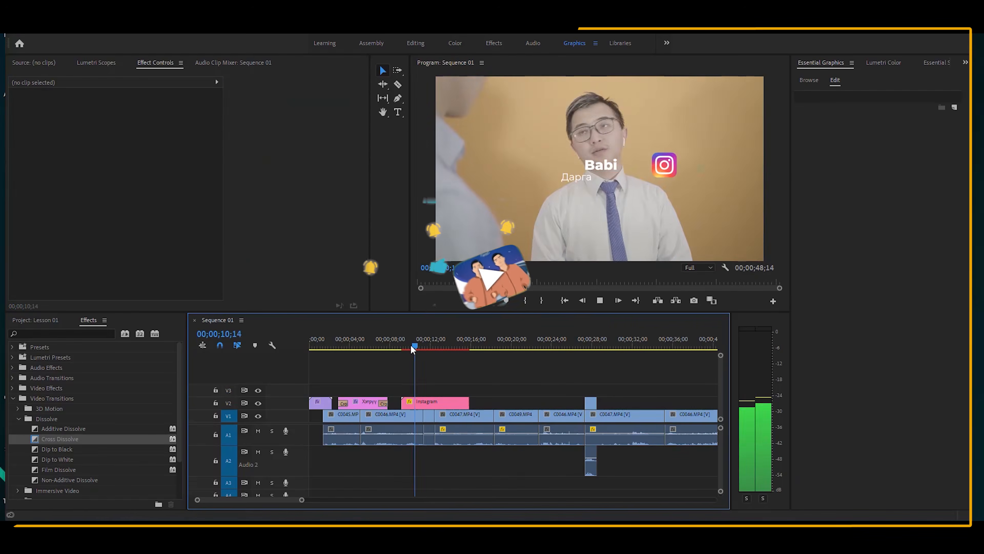
Set the speed of the Instagram template on V2 to 250% and play it back.
key("space")
right_click(426, 403)
left_click(478, 342)
left_click(470, 322)
left_click(402, 341)
key("space")
key("space")
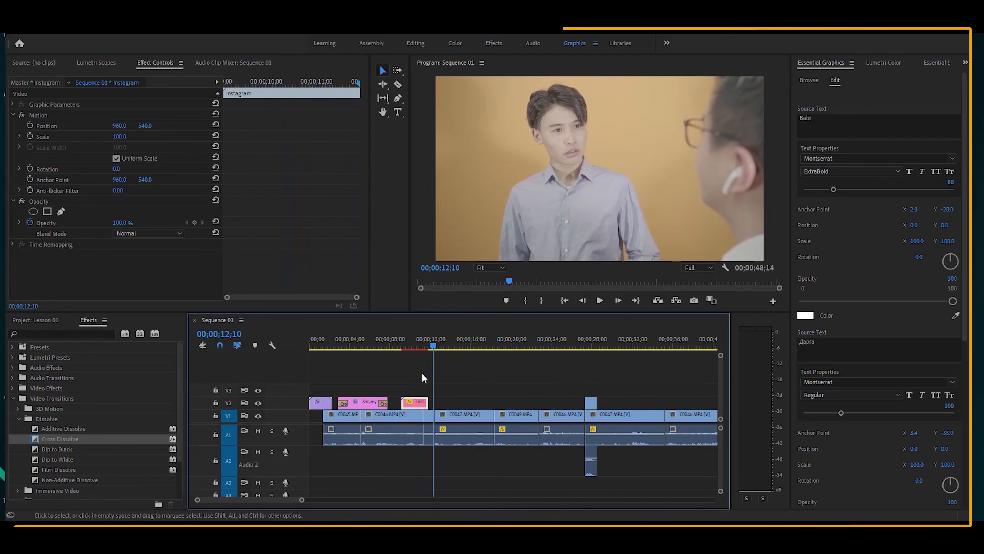
Apply a Cross Dissolve to the end of the Instagram template on V2 and shift the clip slightly earlier.
key("equal")
key("equal")
left_click_drag(60, 439, 489, 402)
left_click(383, 340)
key("space")
left_click_drag(427, 403, 407, 403)
left_click(363, 339)
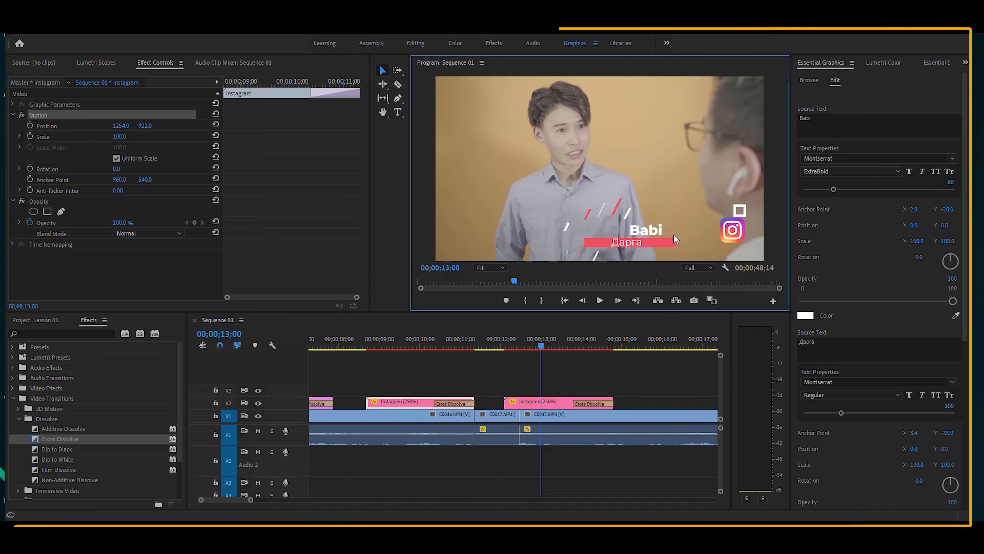
Enter the second person's name as the second Instagram title's main text, set its second line to "Менежер", and play it back.
left_click(840, 119)
left_click(825, 342)
type("Менежер")
left_click(504, 345)
key("space")
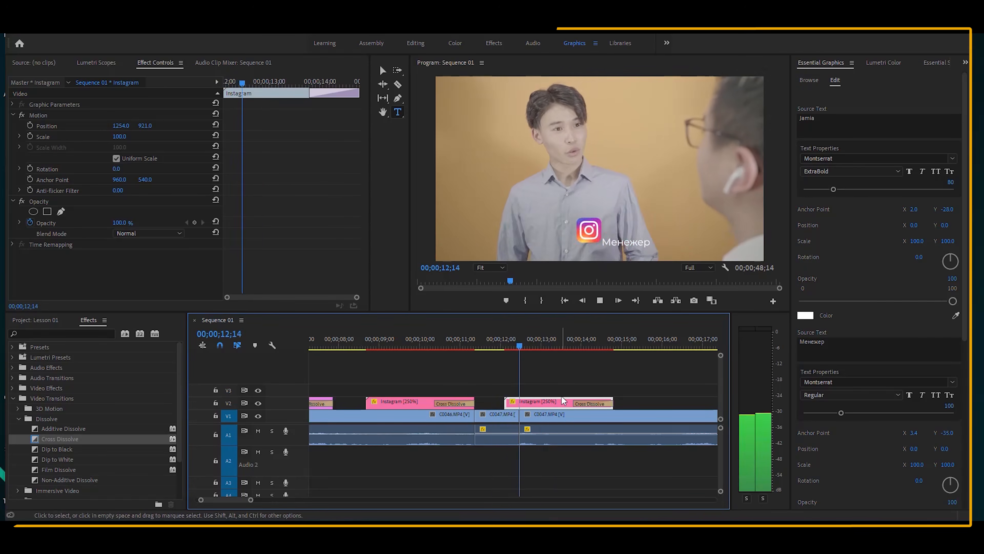
Set the second Instagram title's position to 524.0, 887.0 and play the sequence from that title.
key("space")
left_click(121, 126)
mouse_move(121, 125)
left_mouse_down()
mouse_move(24, 126)
mouse_move(107, 126)
left_mouse_up()
left_click_drag(145, 126, 164, 126)
left_click(507, 345)
key("space")
key("minus")
key("minus")
key("minus")
key("minus")
key("equal")
key("space")
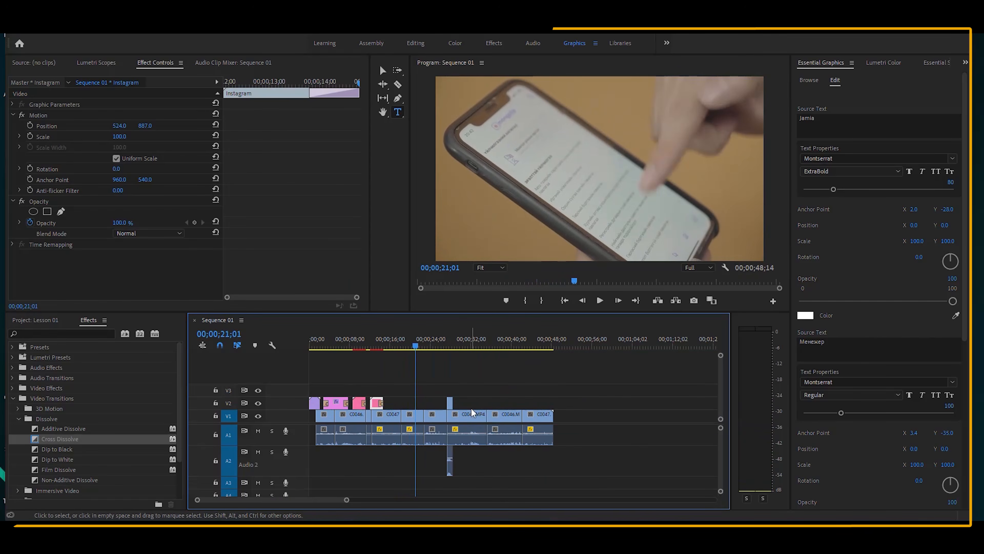
Show the Audio Clip Mixer for the sequence and play from about 00;00;09;13.
left_click_drag(582, 431, 346, 466)
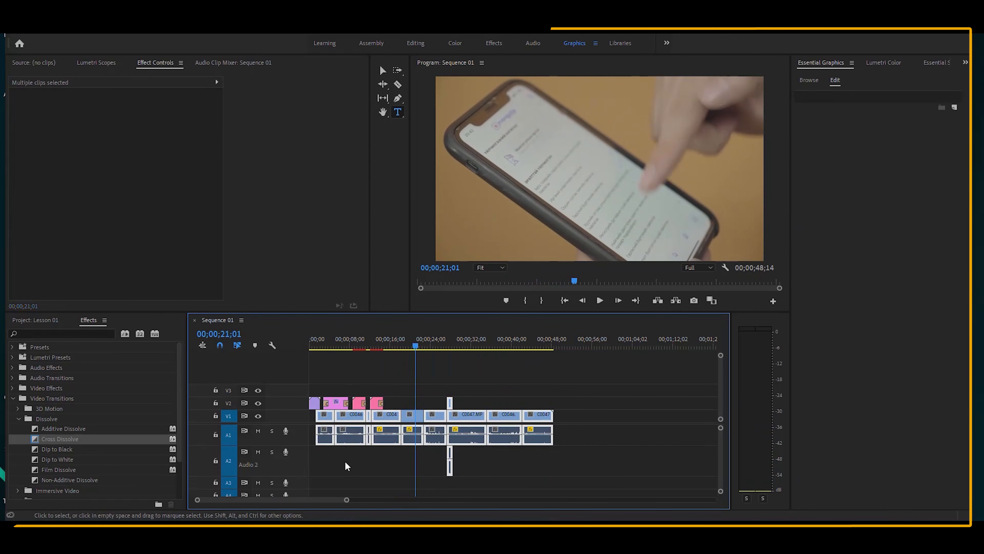
left_click(400, 454)
left_click_drag(617, 434, 321, 472)
left_click(369, 359)
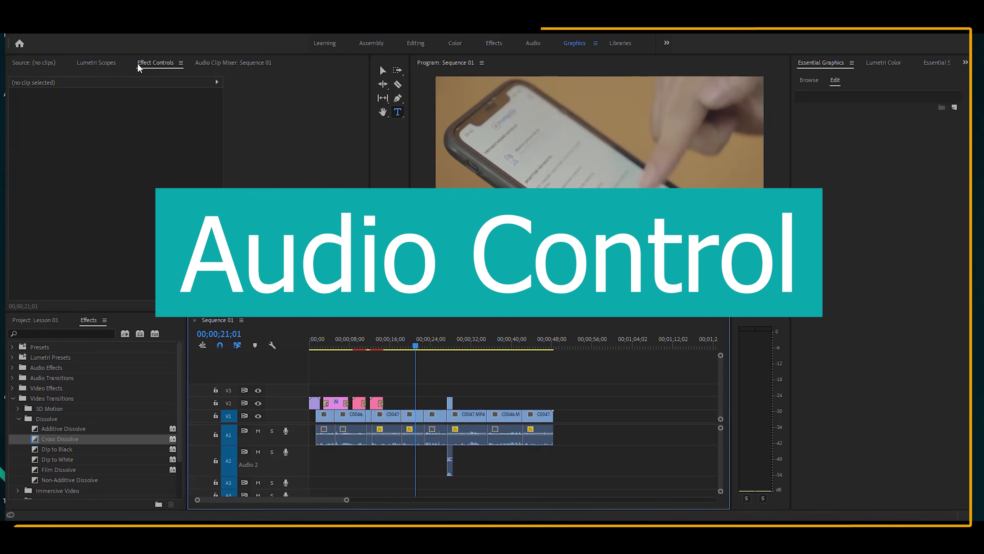
left_click(149, 65)
left_click(198, 65)
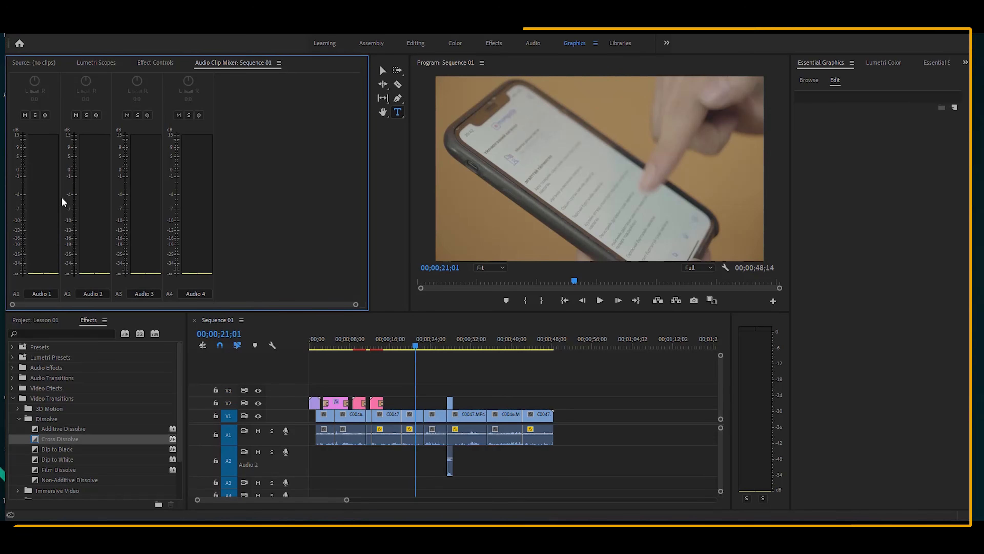
left_click(360, 346)
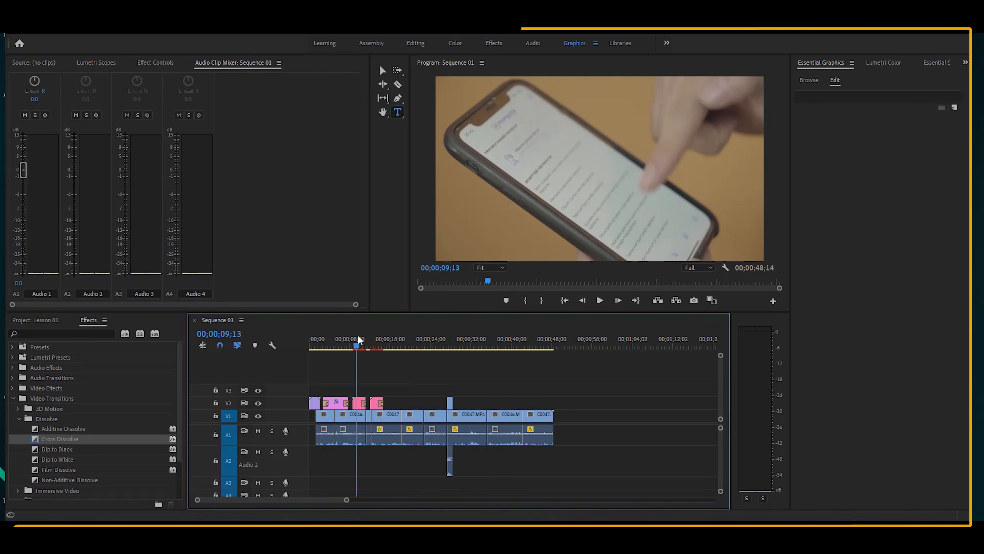
key("space")
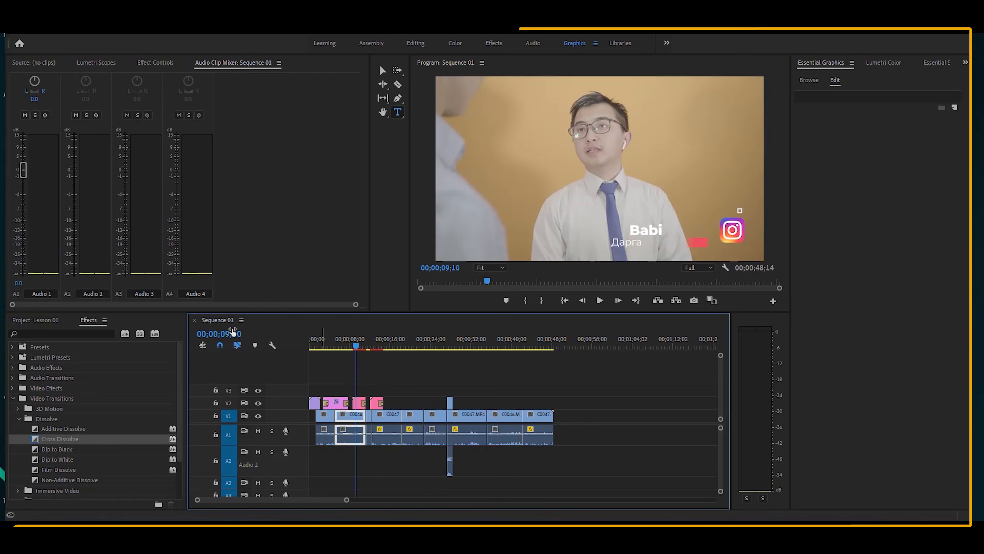
Select all footage clips, try raising the Audio 1 volume to 13.9 dB for all of them, and play from the beginning.
left_click_drag(596, 422, 212, 443)
left_click_drag(21, 169, 18, 158)
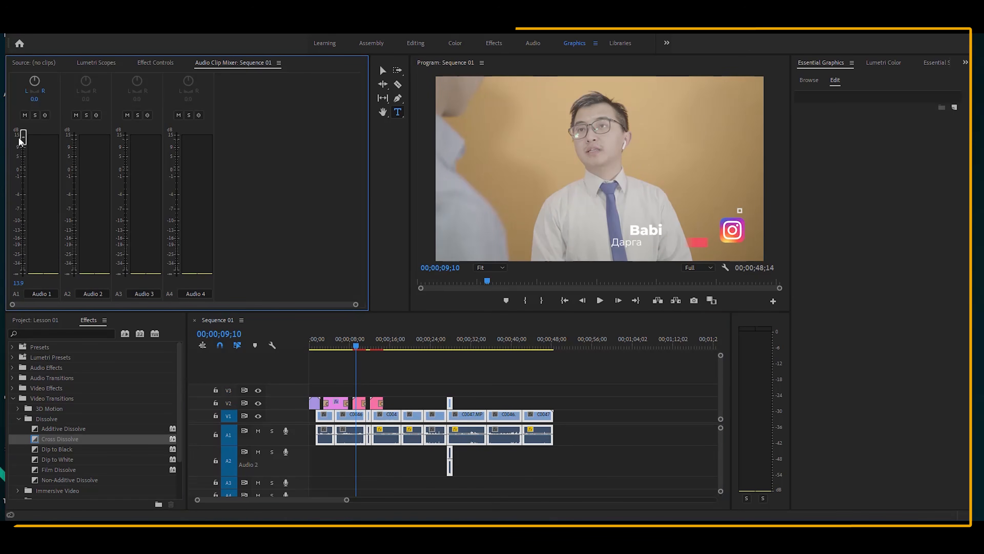
left_click(313, 345)
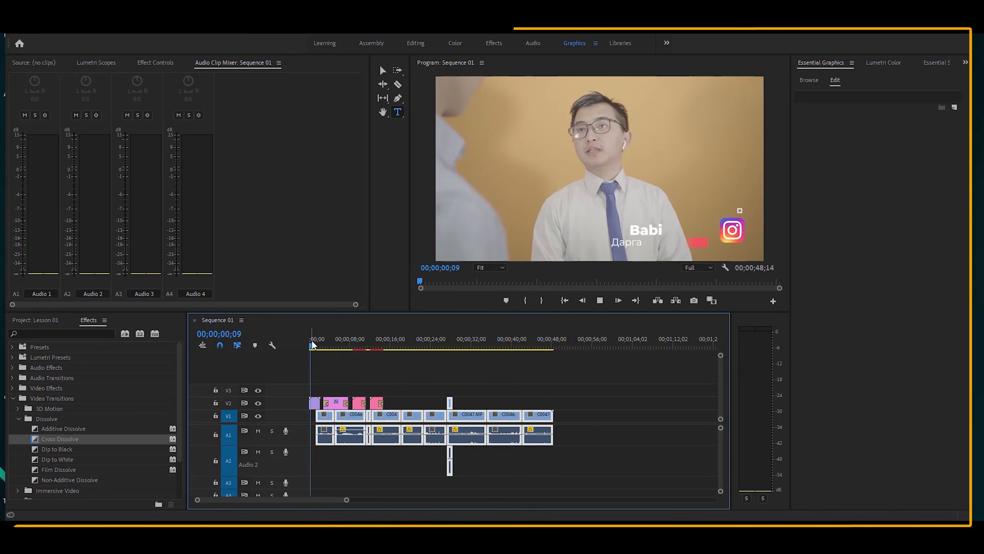
left_click_drag(313, 345, 321, 341)
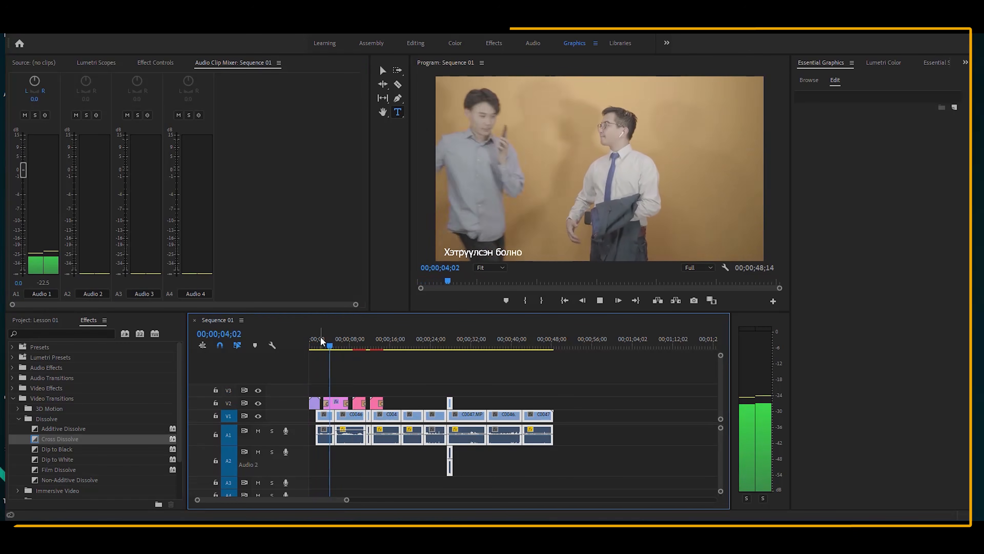
key("space")
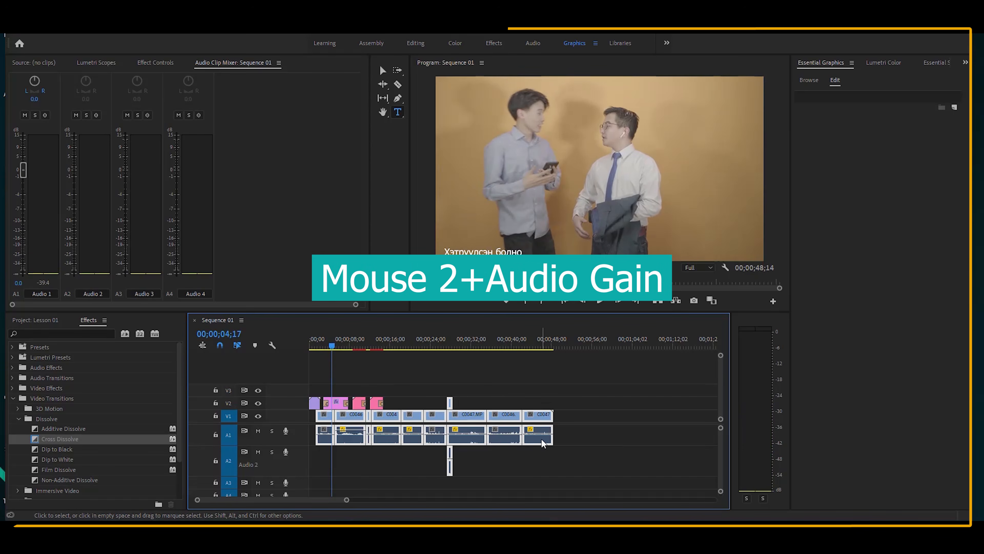
Adjust the audio gain of all selected clips by 5 dB and play the sequence.
right_click(357, 437)
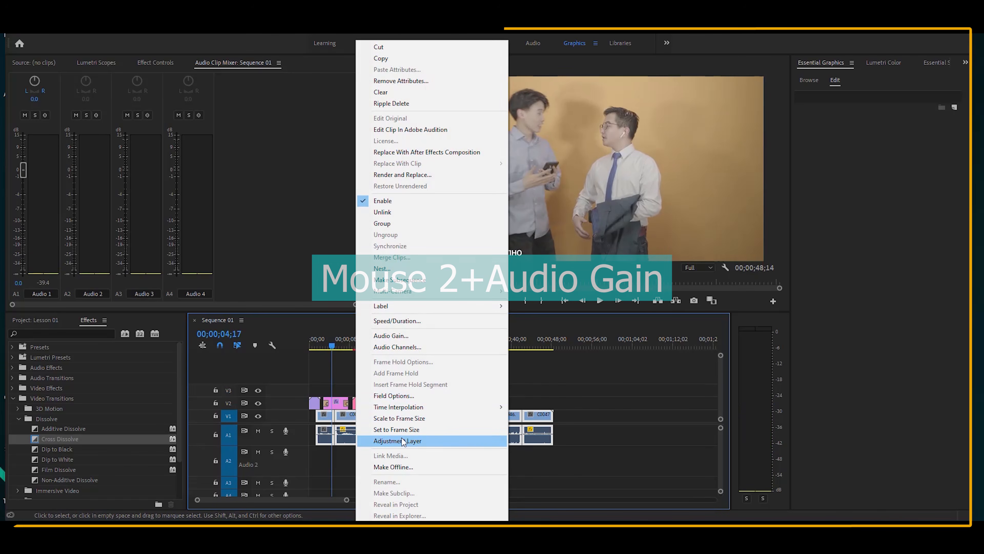
left_click(410, 335)
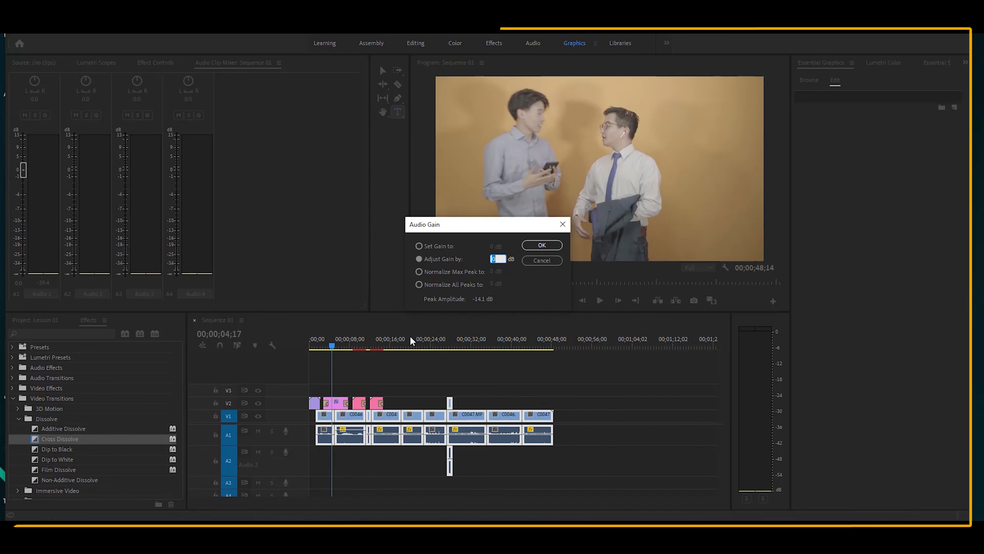
type("5")
key("Return")
key("space")
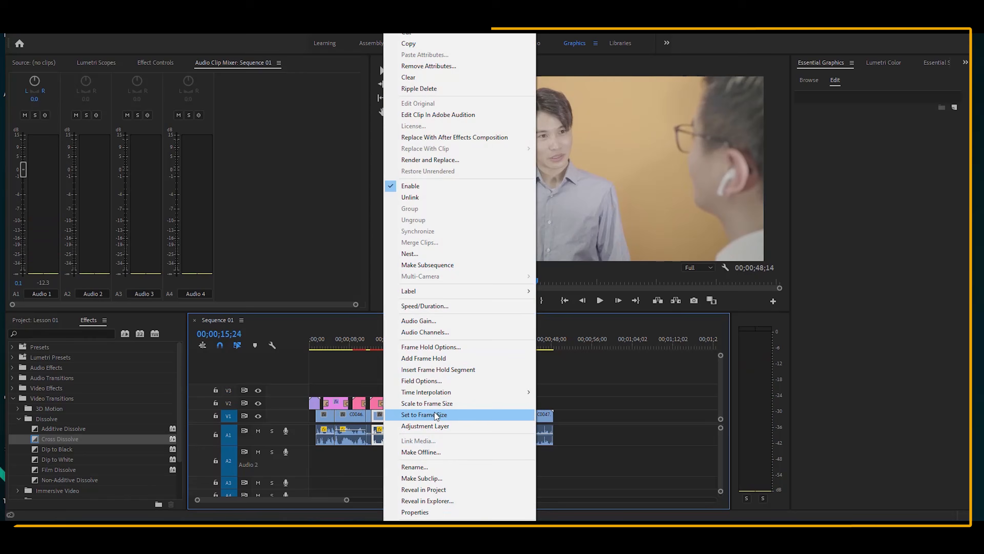
Adjust the second A1 clip's volume on its level line and play the sequence up to 00;00;20;02.
left_click(437, 415)
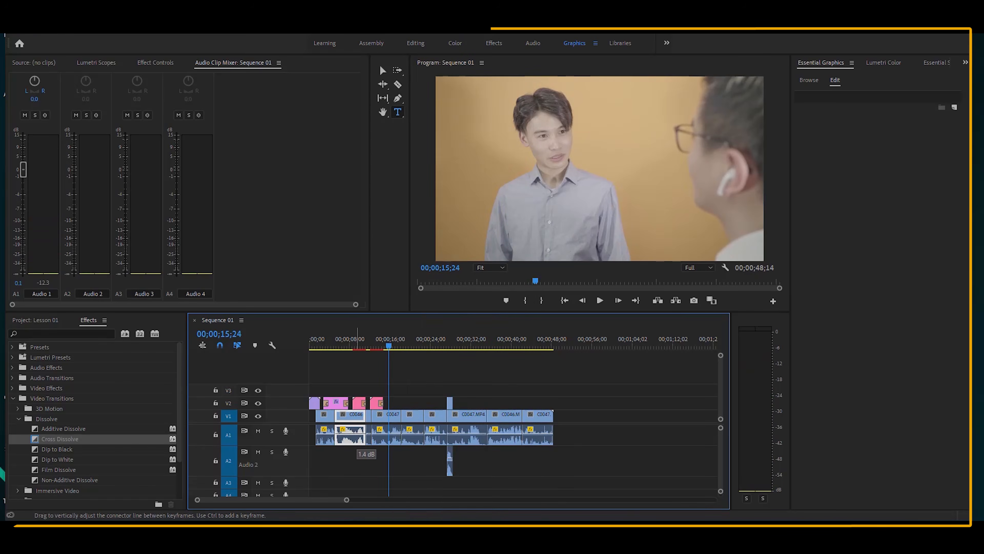
left_click(386, 427)
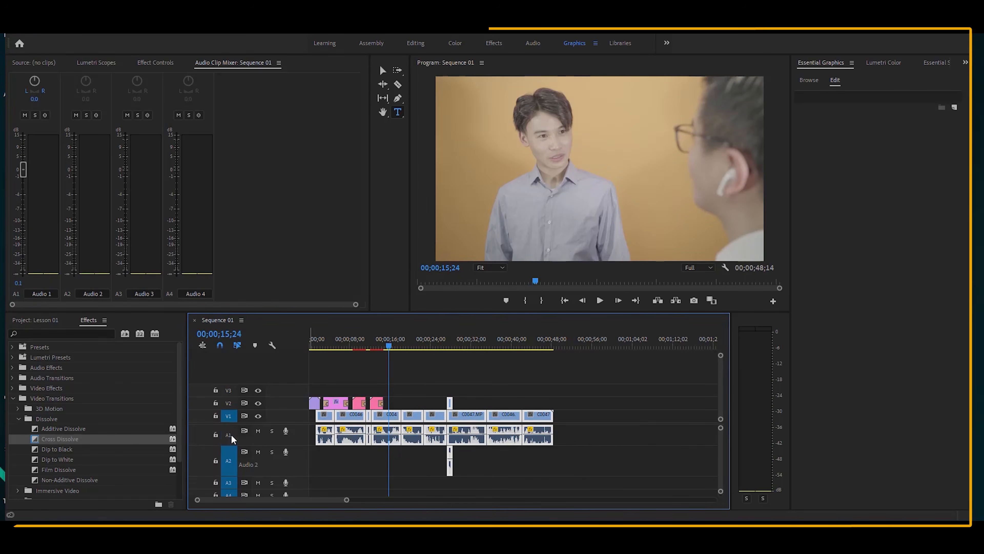
key("space")
key("space")
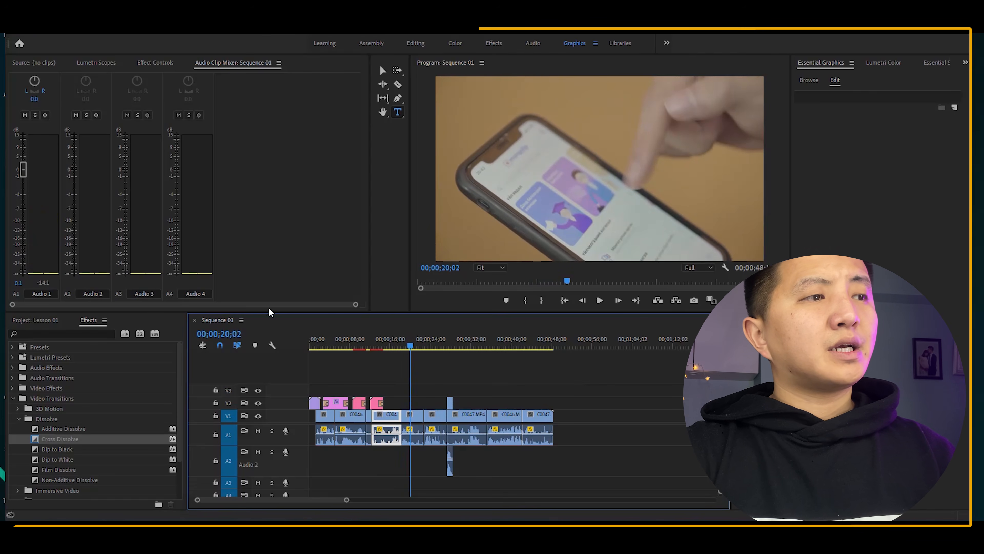
Lower the Audio 1 volume to -9.0 dB, play it, and raise it to 0.5 dB during playback.
left_click_drag(24, 170, 23, 187)
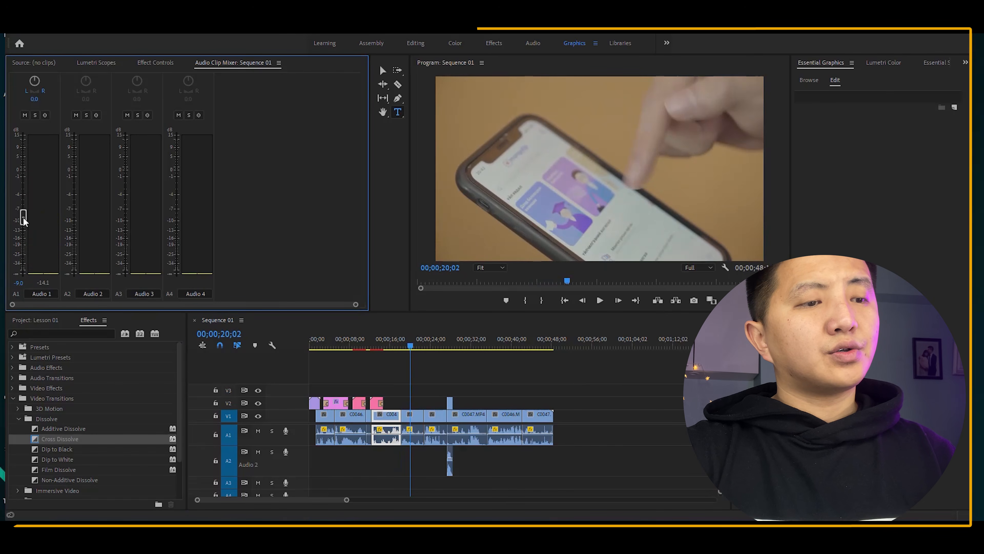
key("space")
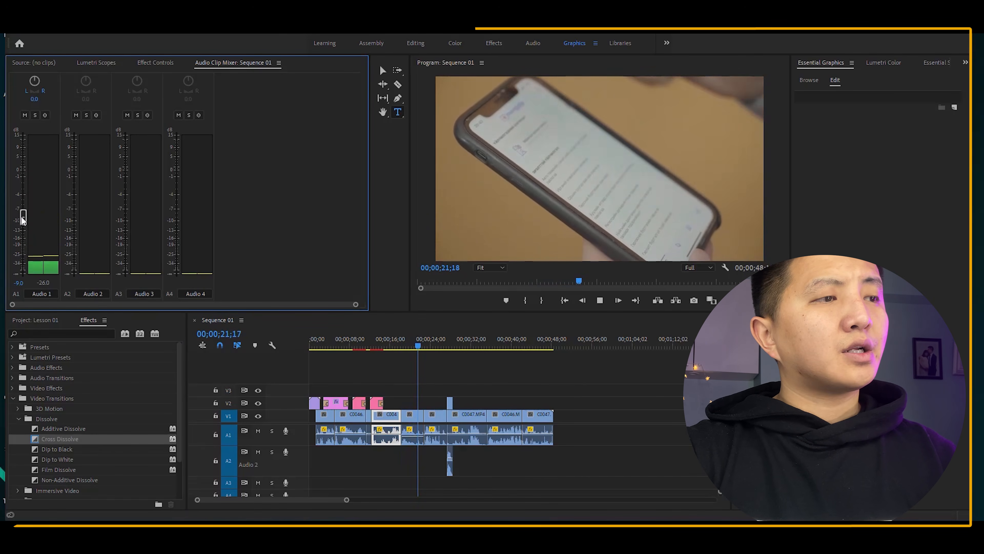
left_click_drag(23, 219, 24, 175)
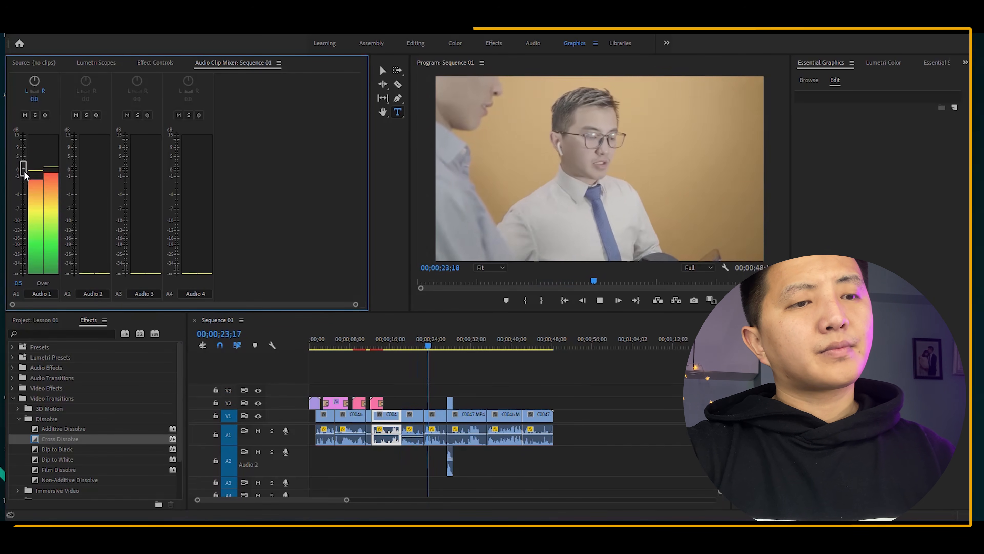
key("space")
Place the "Happy MBB" music file on A3 at the start of the sequence and play it with the footage.
key("v")
key("shift+1")
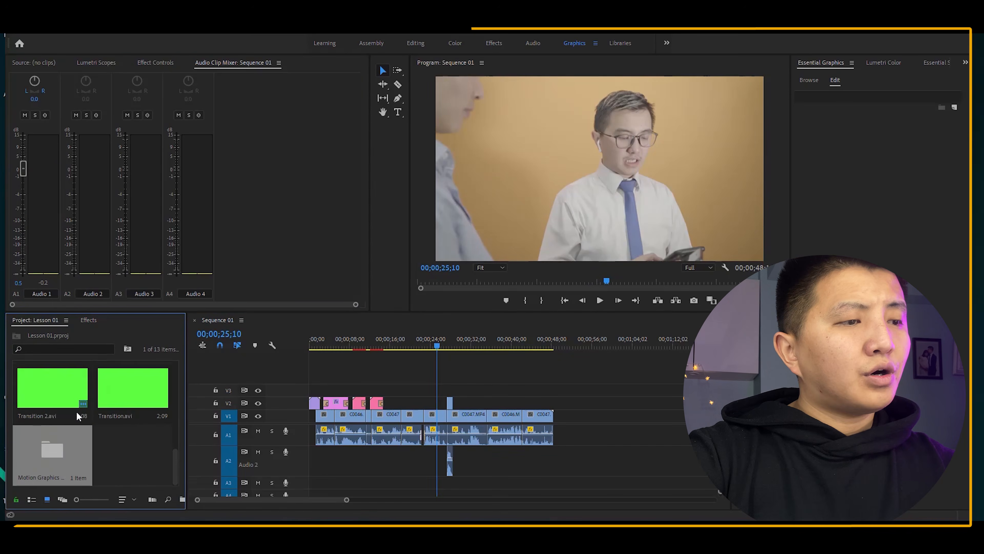
scroll(78, 417, "up", 3)
mouse_move(52, 388)
left_mouse_down()
mouse_move(314, 475)
mouse_move(314, 485)
mouse_move(297, 487)
left_mouse_up()
key("space")
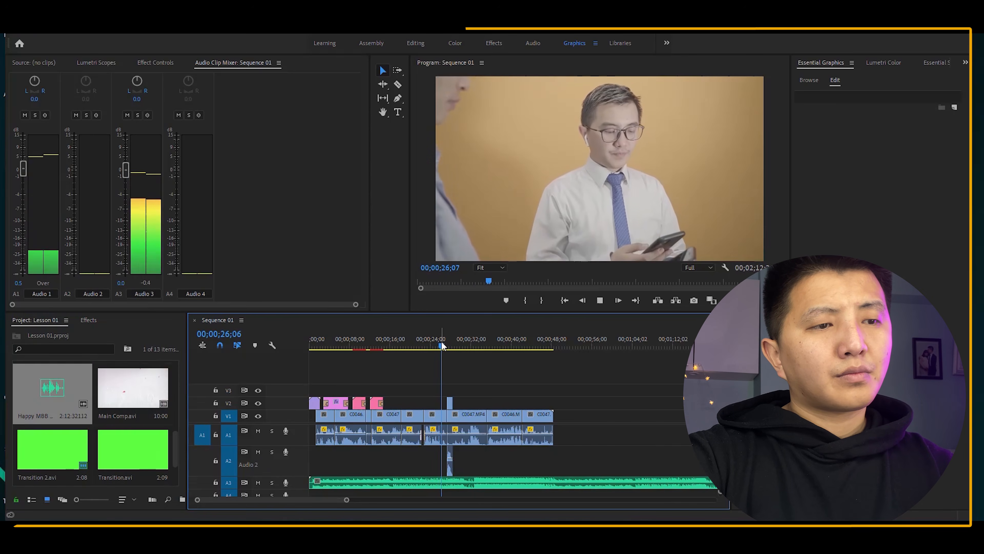
Move the short overlay clip near 27 seconds from V2/A2 down to V1/A1, and move the music from A3 to A2.
key("equal")
key("equal")
key("equal")
key("equal")
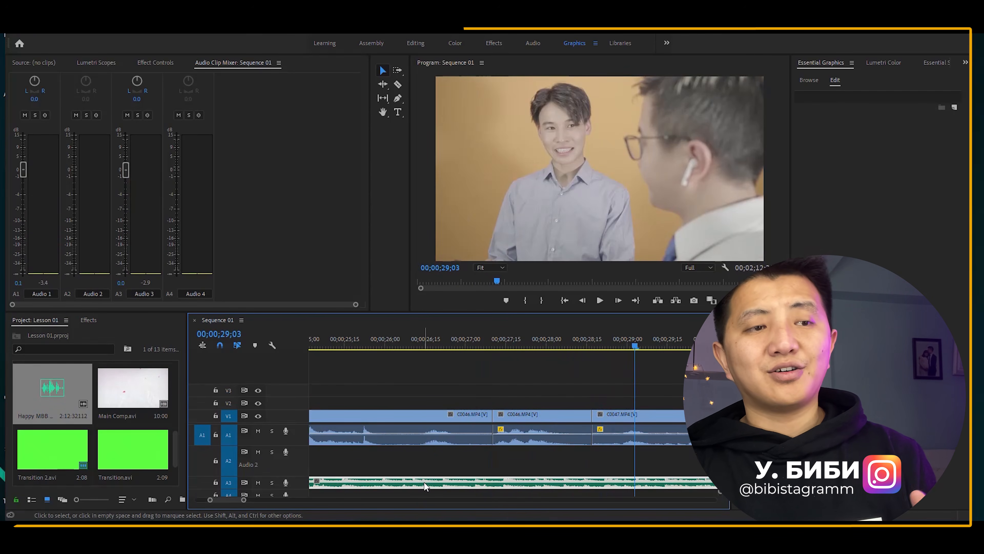
key("minus")
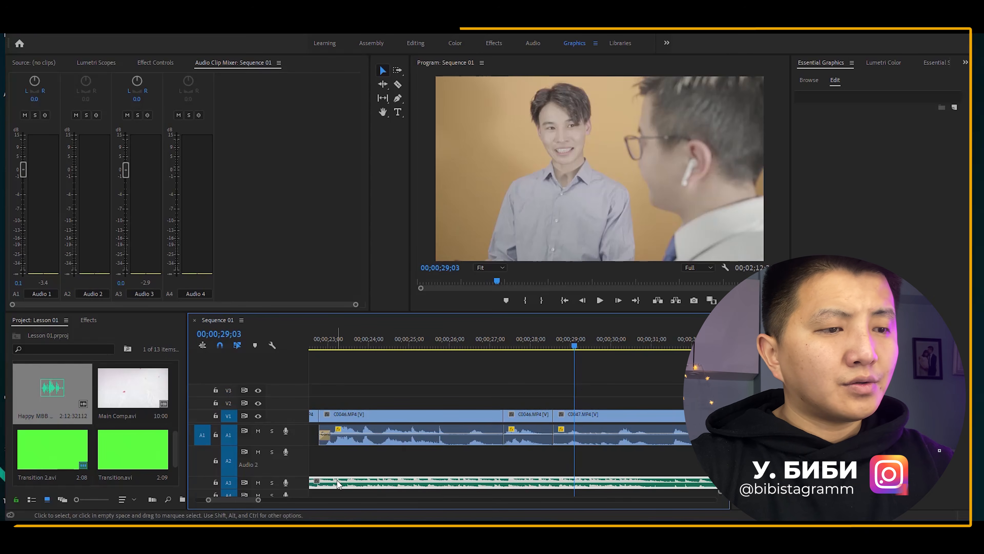
left_click_drag(337, 481, 337, 456)
key("minus")
key("minus")
key("minus")
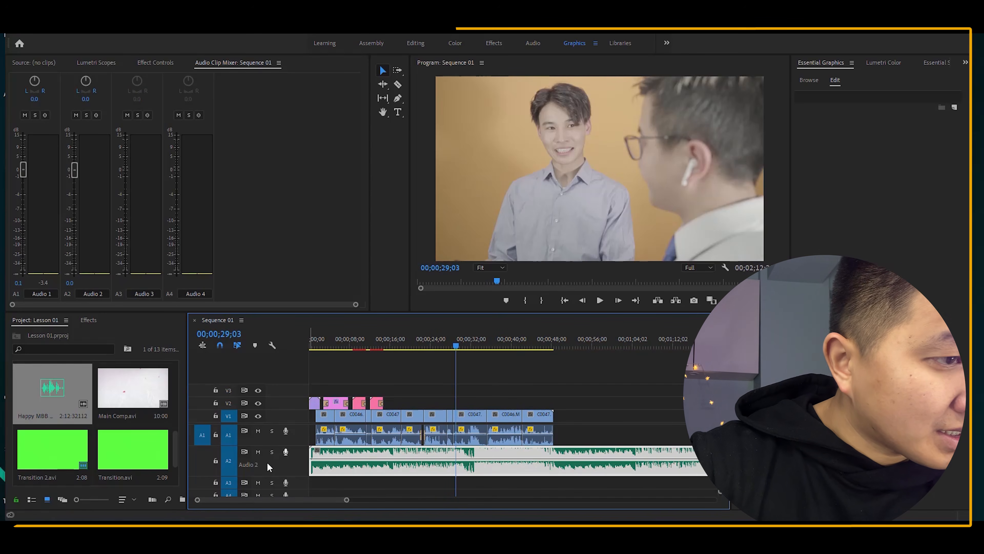
Lower the Audio 2 music volume to -8.4 dB, reduce the system volume to 24, and play the mix.
key("space")
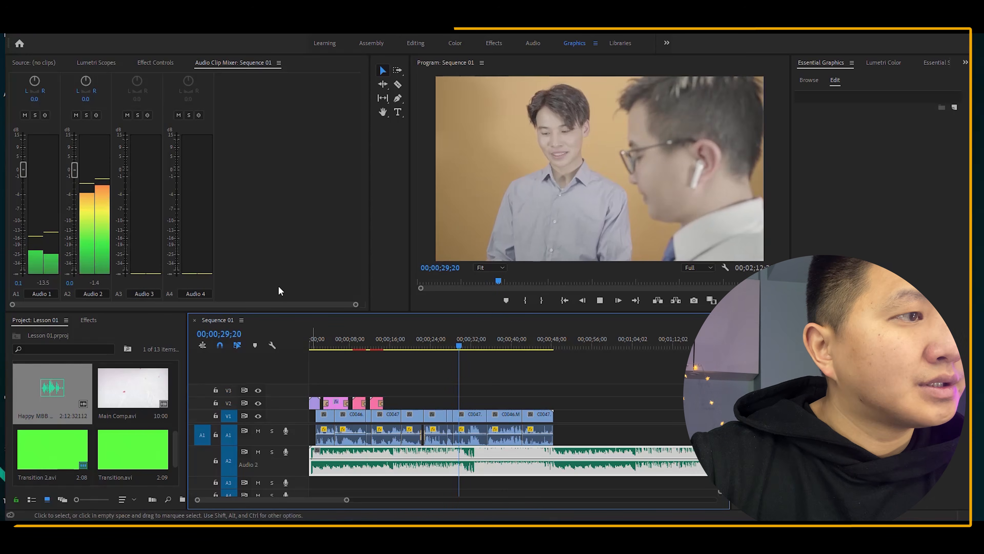
key("space")
left_click_drag(73, 170, 77, 219)
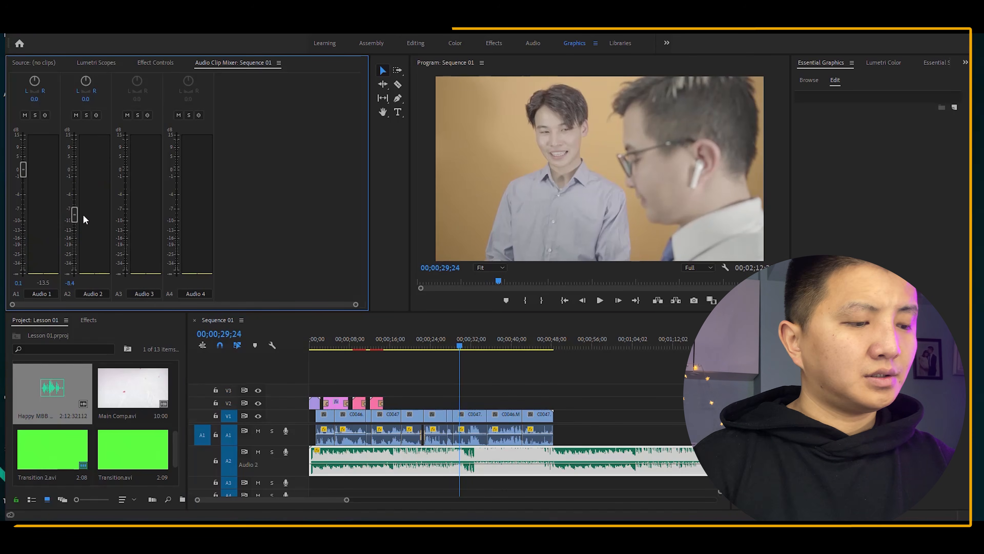
key("XF86AudioLowerVolume")
key("XF86AudioLowerVolume")
key("XF86AudioLowerVolume")
key("XF86AudioLowerVolume")
key("XF86AudioLowerVolume")
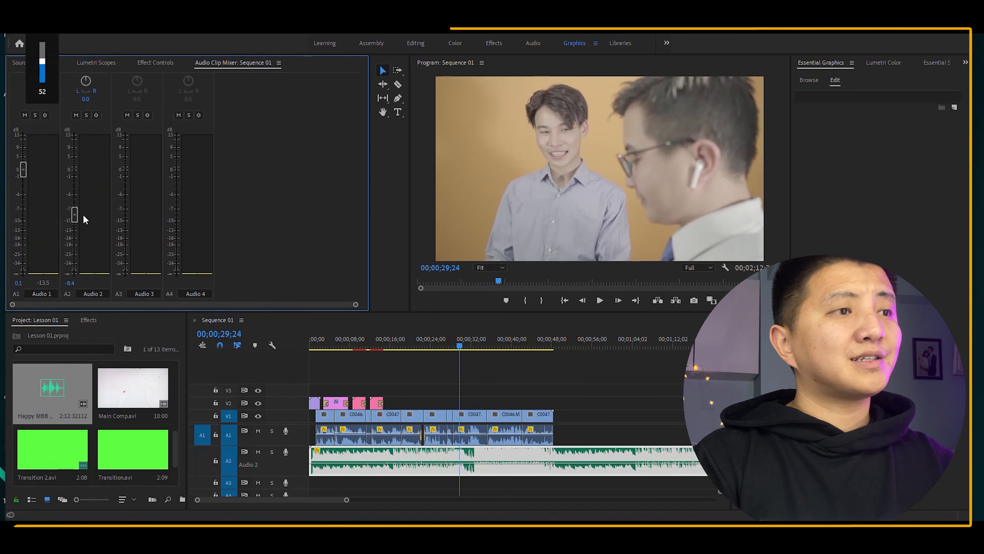
key("XF86AudioLowerVolume")
key("space")
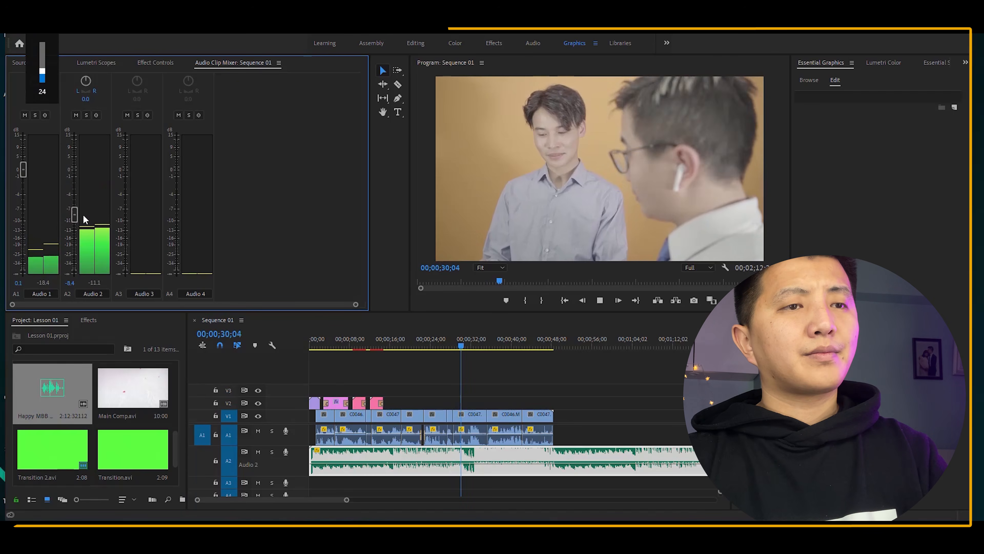
Turn the system volume back up, lower the Audio 2 music to -21.2 dB, and play on to the end of the footage.
key("XF86AudioRaiseVolume")
key("XF86AudioRaiseVolume")
key("XF86AudioRaiseVolume")
key("XF86AudioRaiseVolume")
key("XF86AudioRaiseVolume")
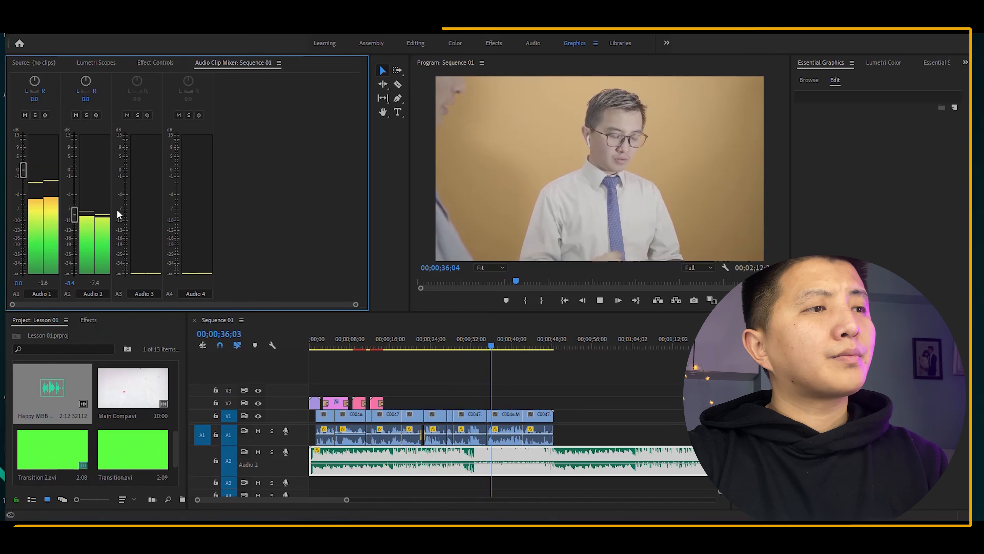
key("space")
key("space")
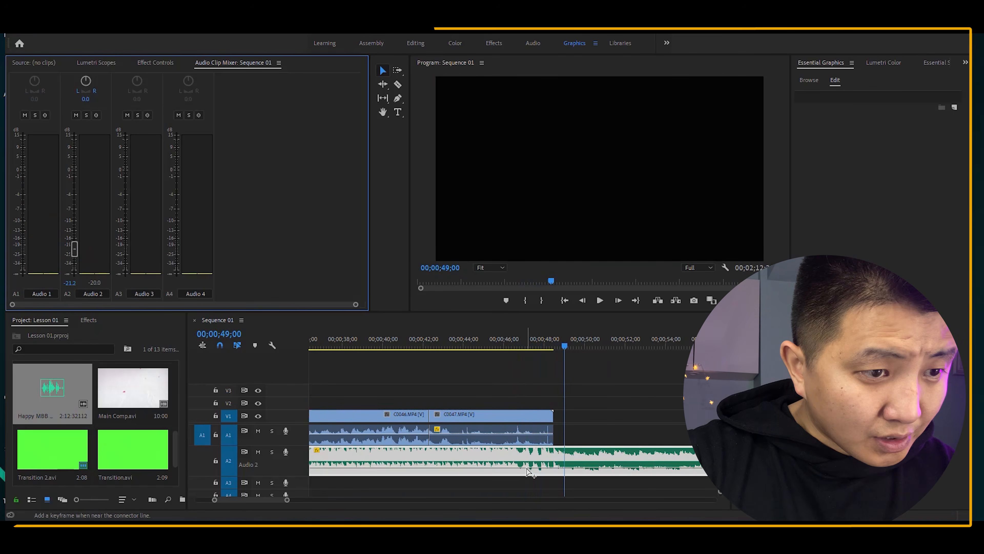
Add two volume keyframes to the A2 music near 47 and 48.5 seconds, and raise the second so the music swells after the footage.
left_click(539, 468)
mouse_move(540, 469)
left_mouse_down()
mouse_move(555, 460)
mouse_move(528, 469)
left_mouse_up()
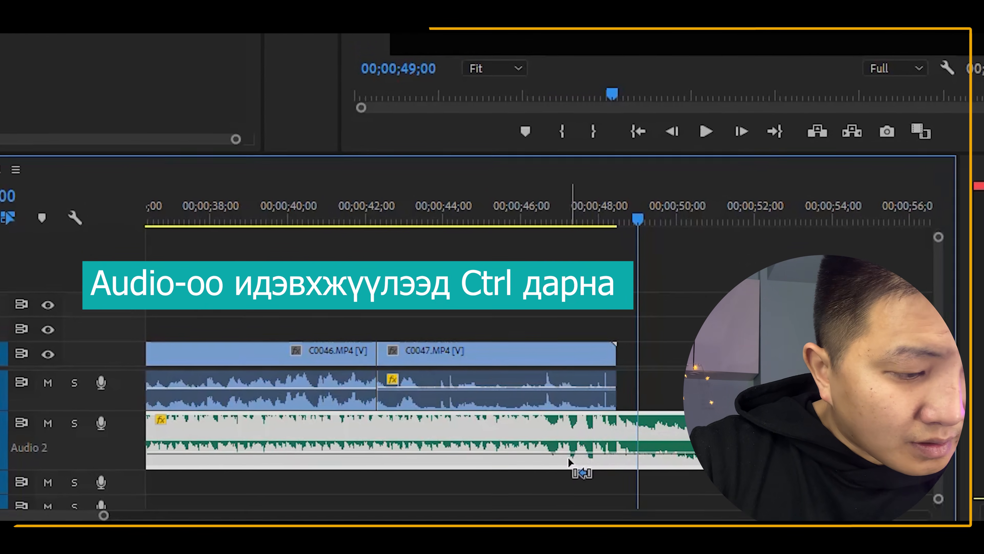
key("ctrl")
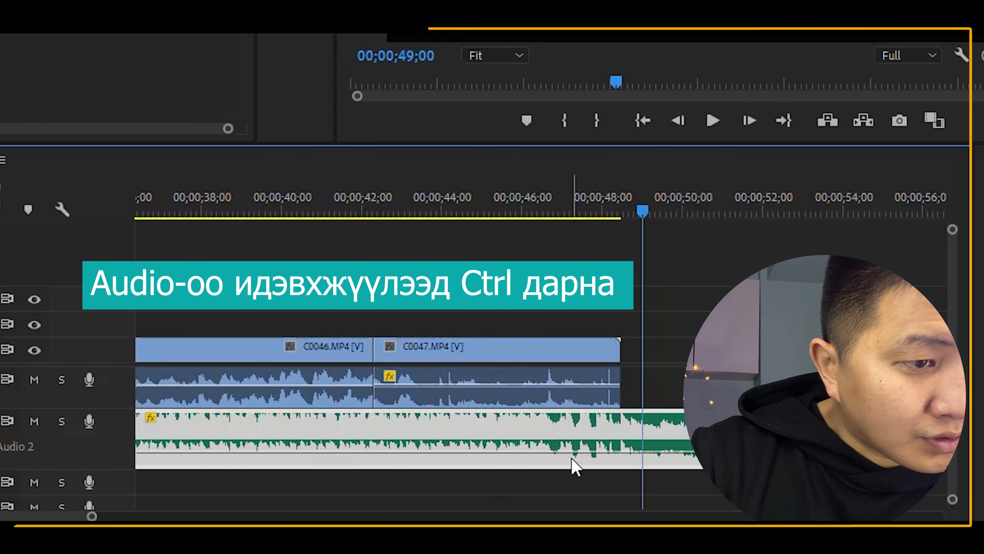
left_click(566, 451, "ctrl")
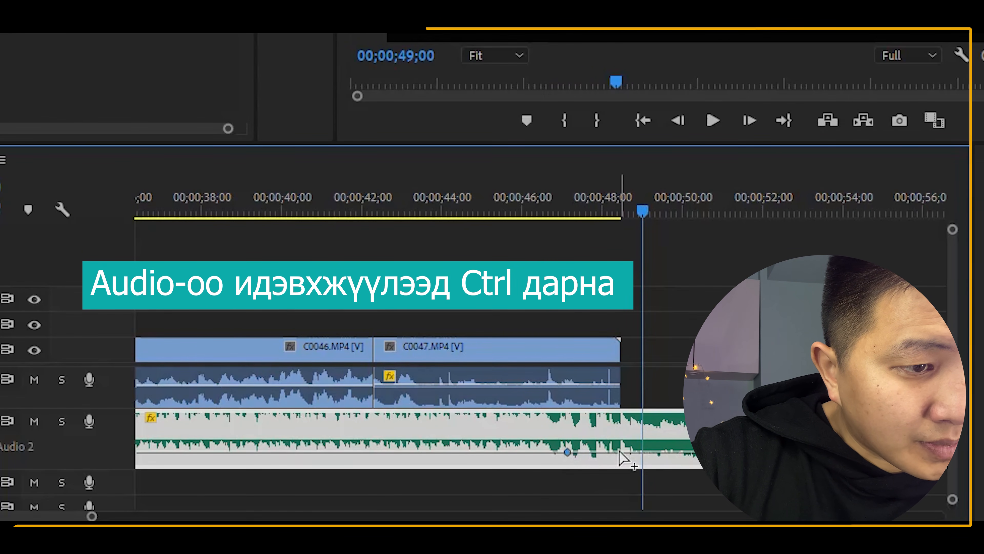
left_click(625, 452, "ctrl")
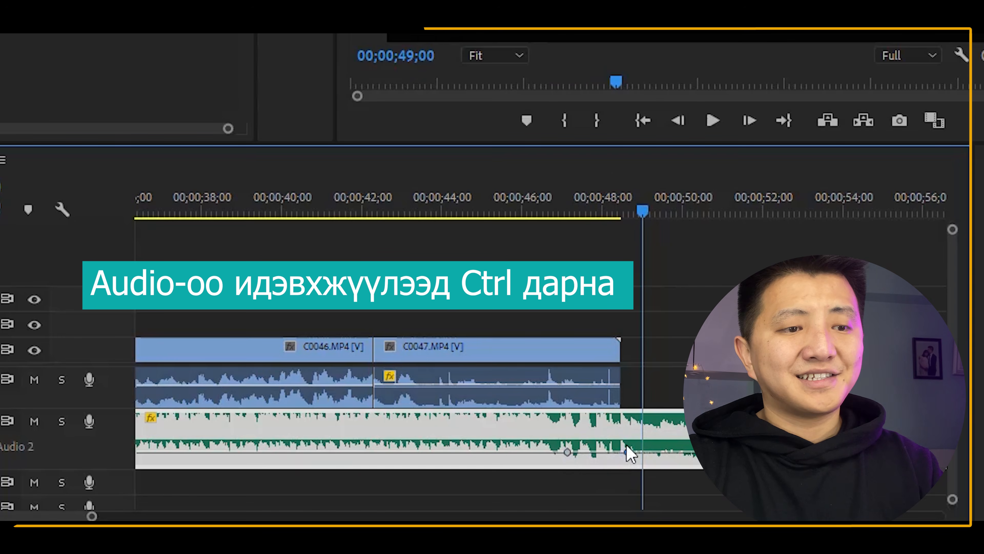
left_click_drag(627, 450, 629, 432)
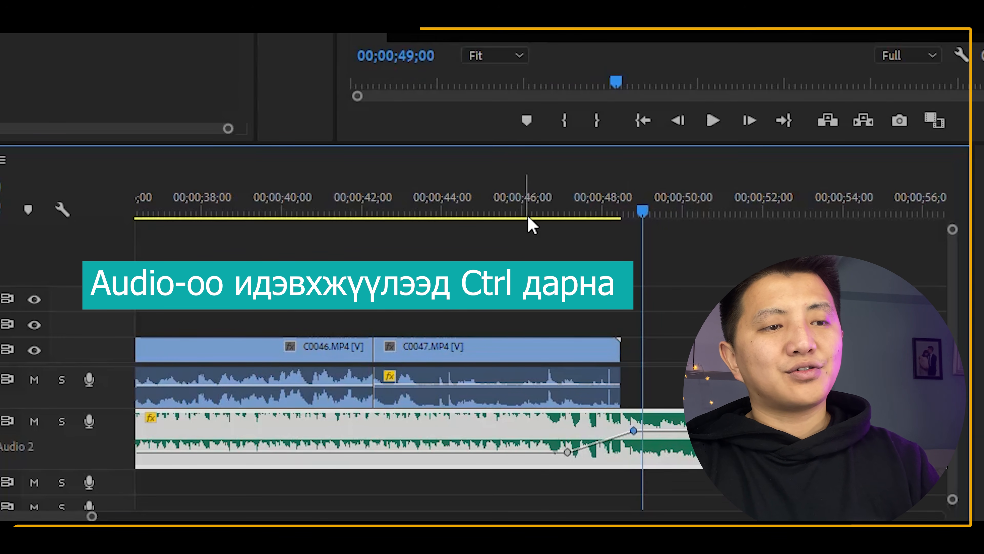
Play the music swell at the end of the footage and return the playhead to the start of the sequence.
left_click(539, 207)
key("space")
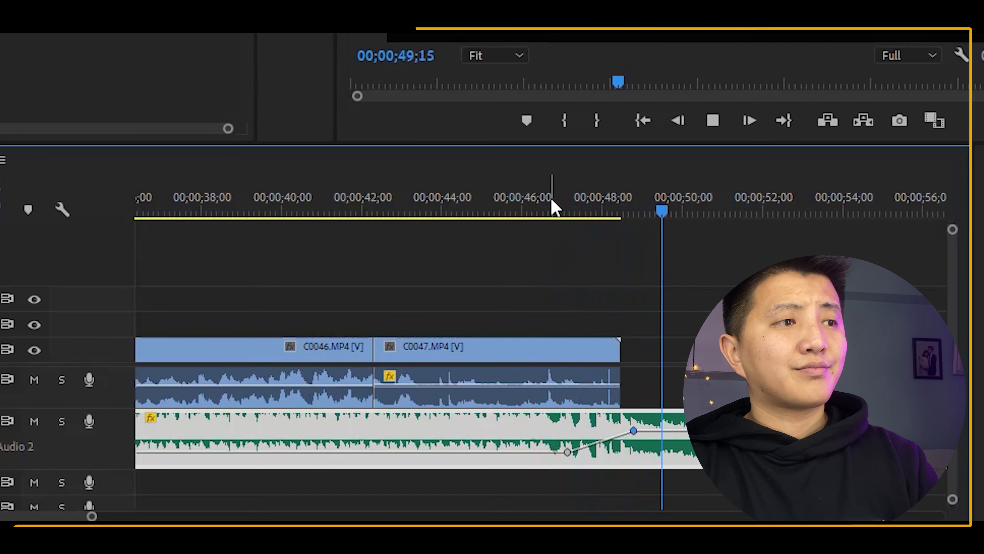
scroll(547, 174, "down", 3)
scroll(542, 170, "down", 5)
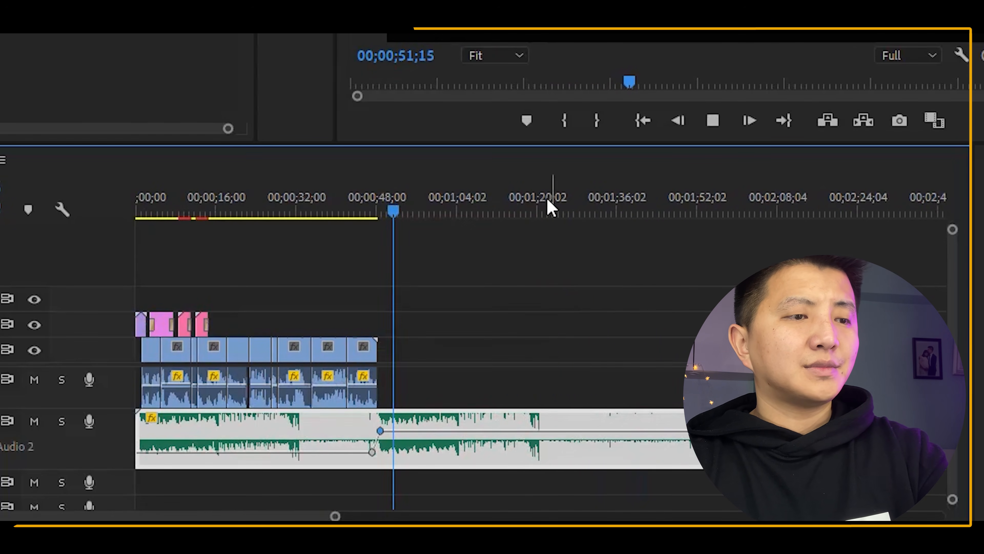
key("space")
key("Home")
scroll(270, 225, "up", 5)
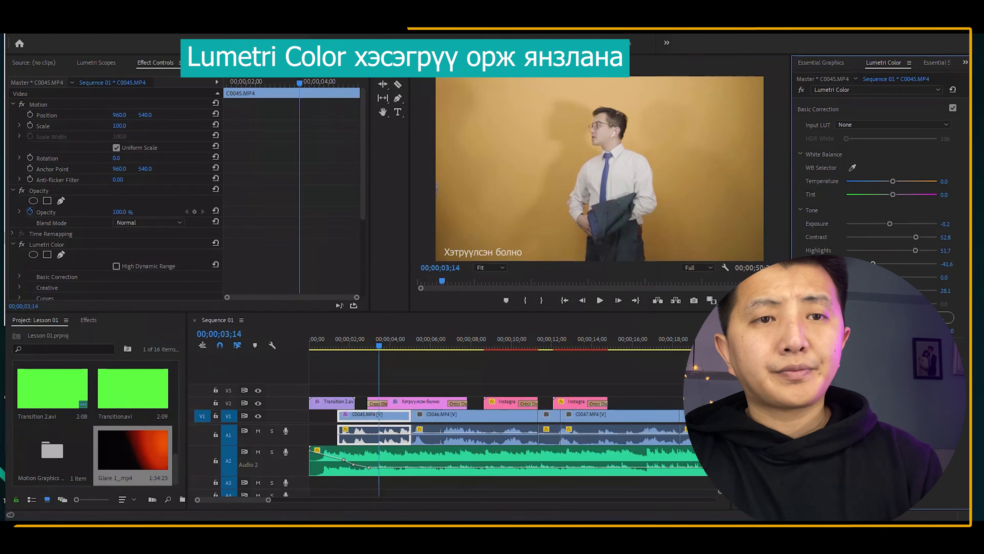
Brighten the C0046 clip at 00;00;05;22 by bending its white RGB curve upward, and open its Creative settings.
left_click(806, 376)
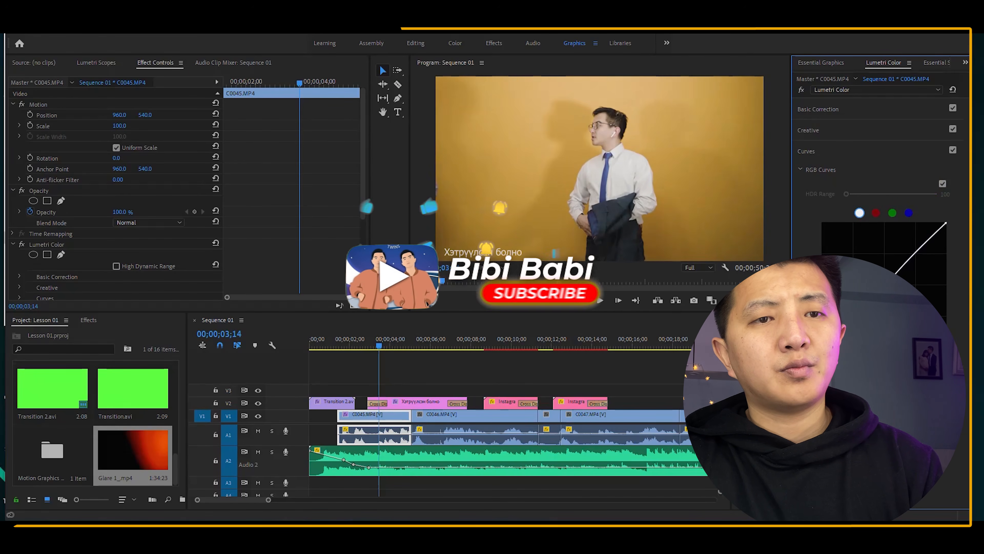
left_click(427, 345)
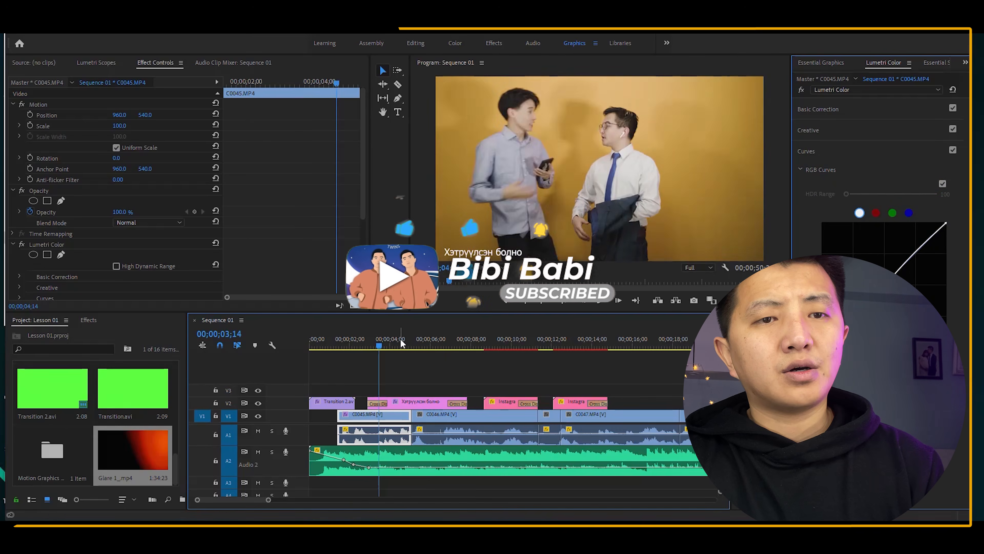
left_click_drag(426, 345, 424, 345)
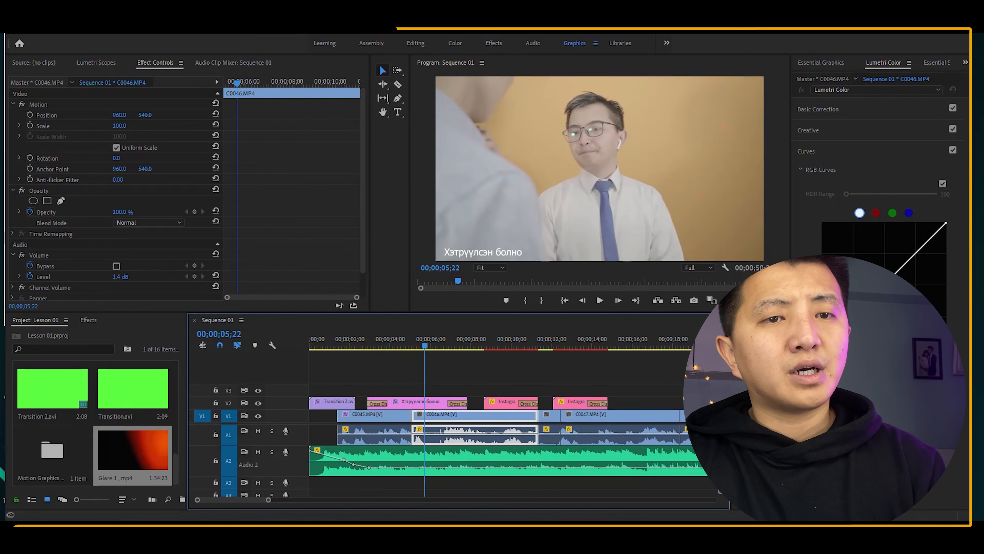
left_click_drag(861, 308, 888, 279)
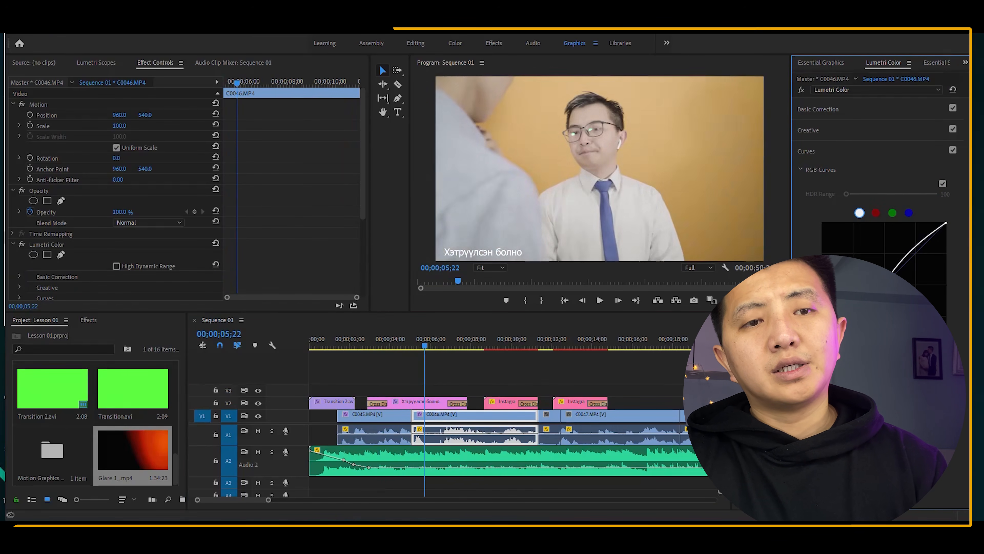
left_click(832, 131)
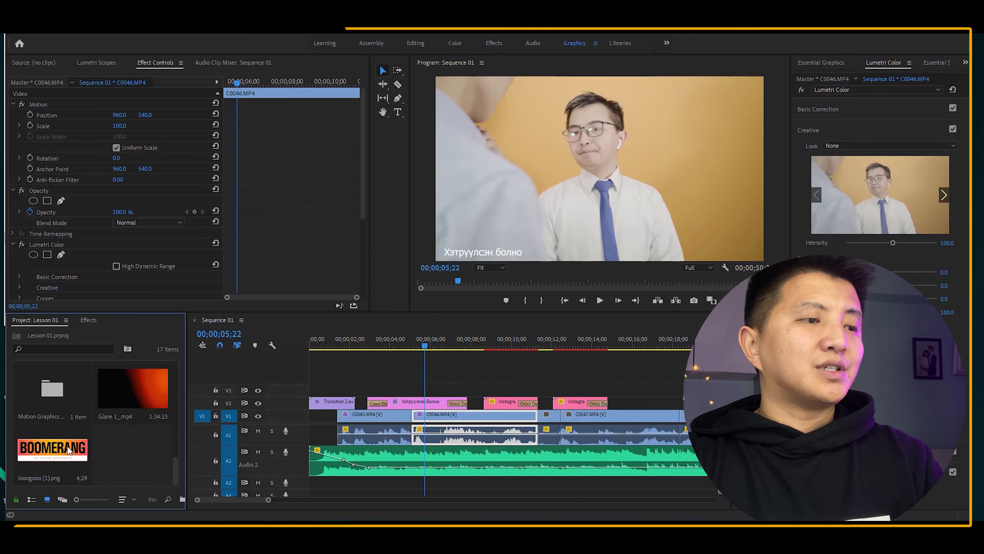
Place the BOOMERANG logo PNG on V3 at the start of the sequence and play its opening moments.
left_click(84, 451)
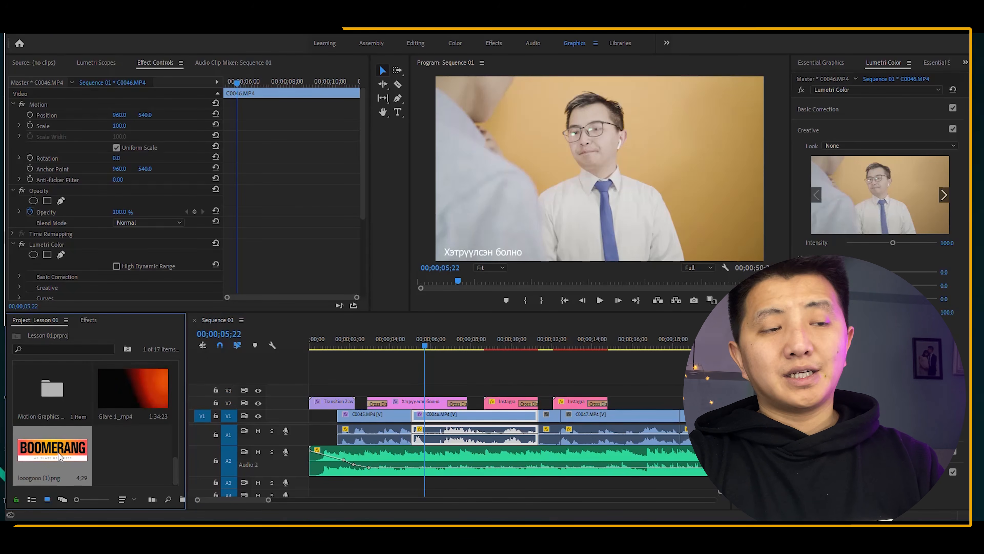
left_click_drag(59, 453, 282, 385)
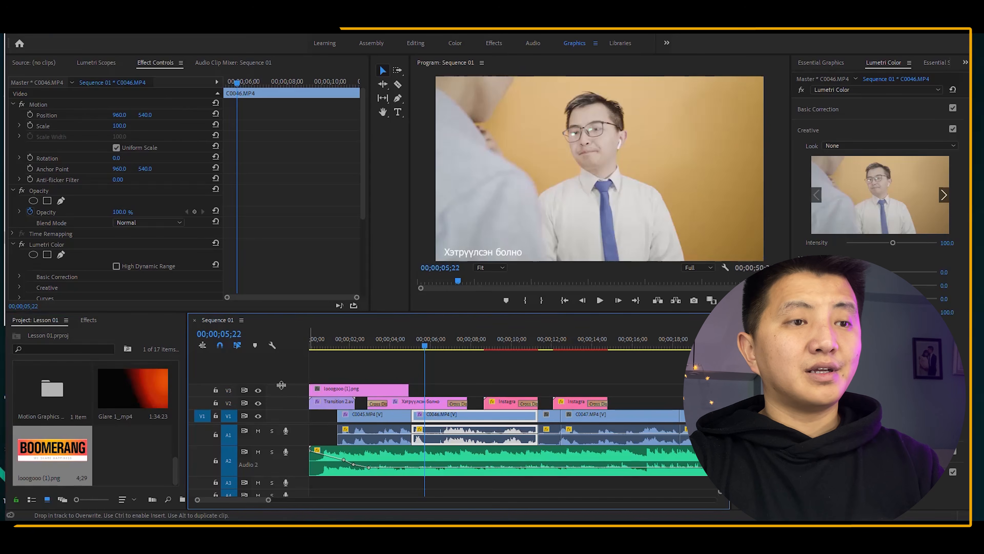
left_click(320, 339)
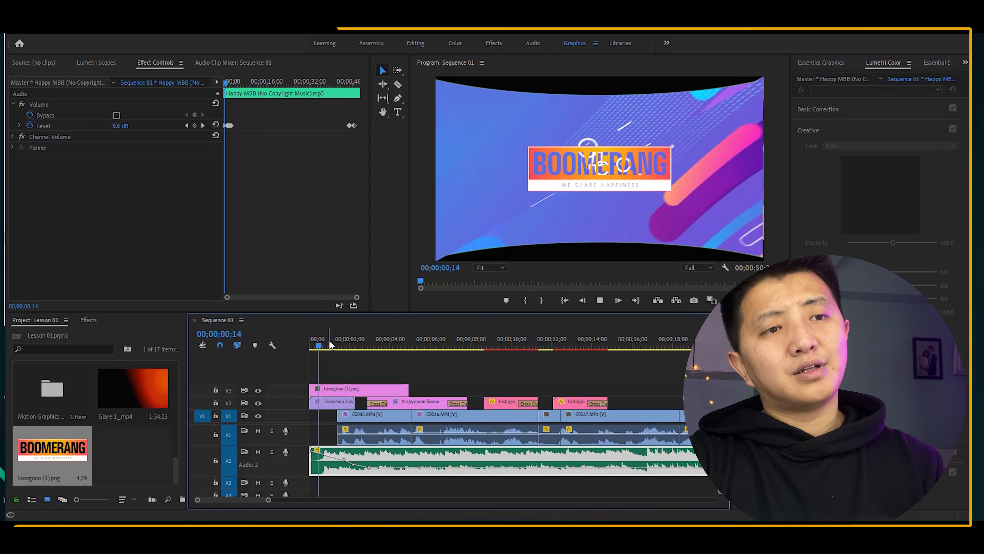
left_click(329, 341)
Scale the BOOMERANG logo to 34 and place it in the frame's upper-right corner at position 1750, 71.
left_click(357, 391)
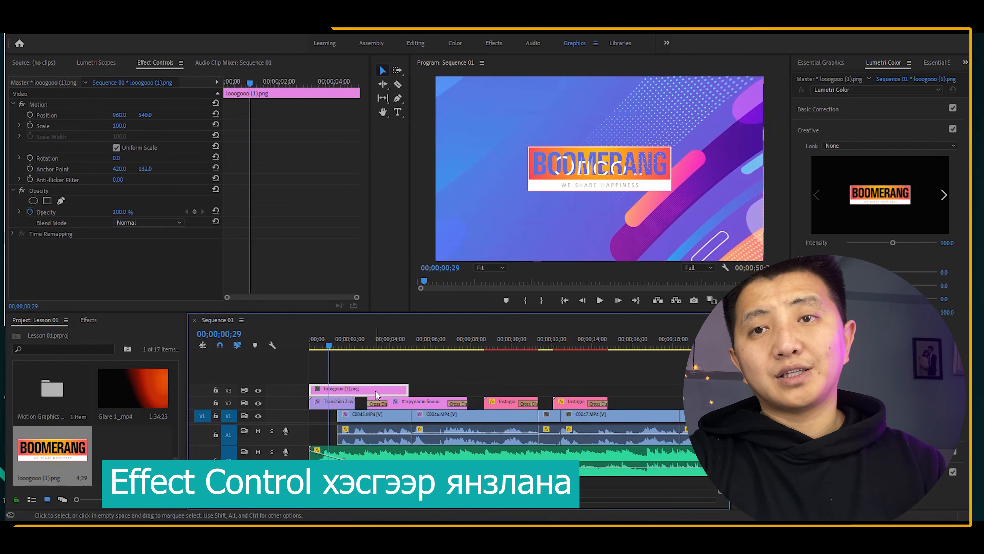
left_click_drag(120, 115, 97, 131)
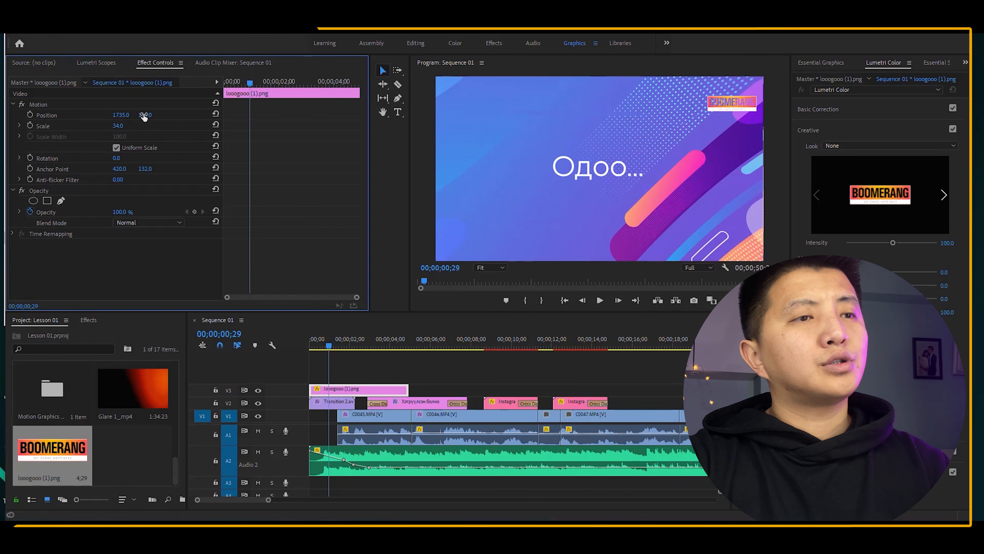
left_click(737, 96)
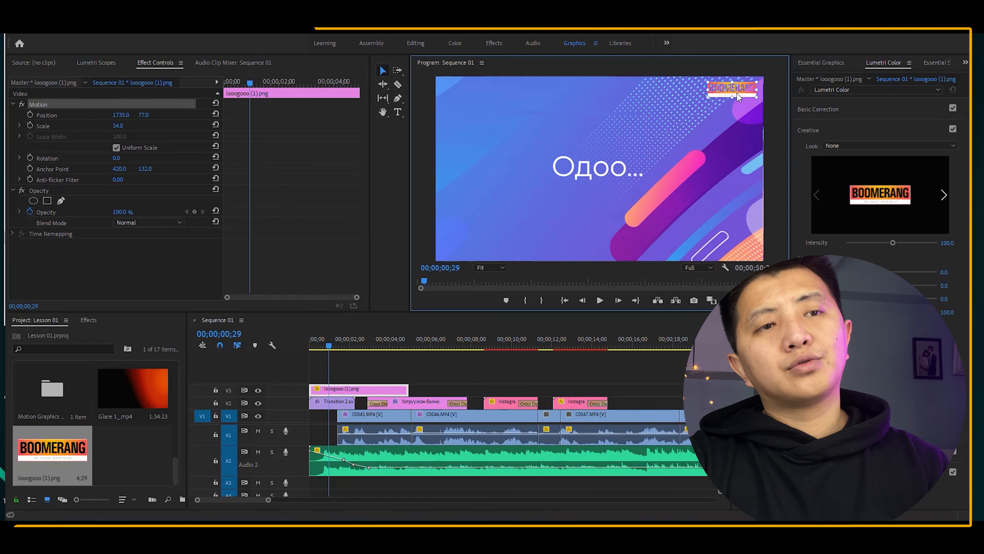
left_click_drag(564, 144, 728, 89)
Play the sequence from the start and scrub to 00;00;12;19, examining the logo, titles and colours over the clips.
key("backslash")
key("Home")
key("space")
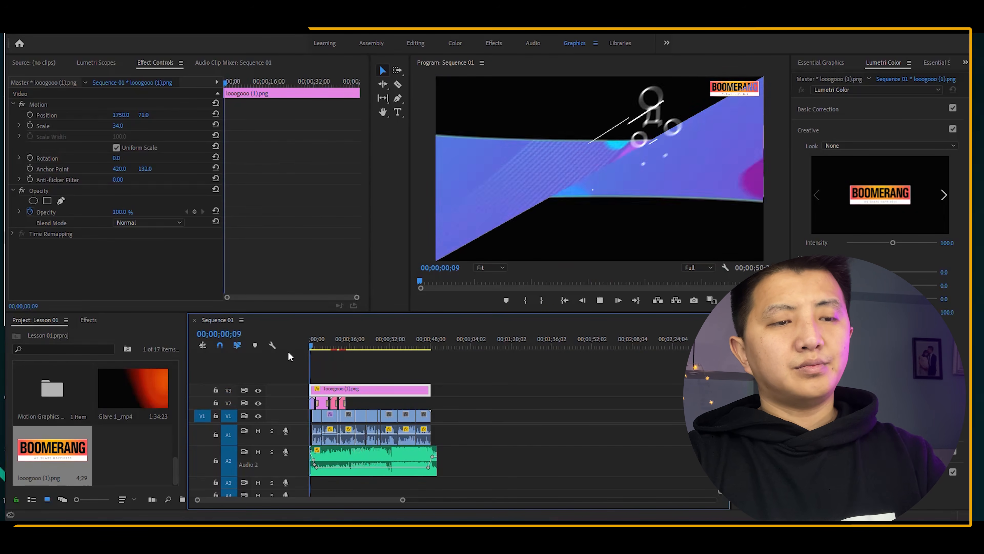
key("backslash")
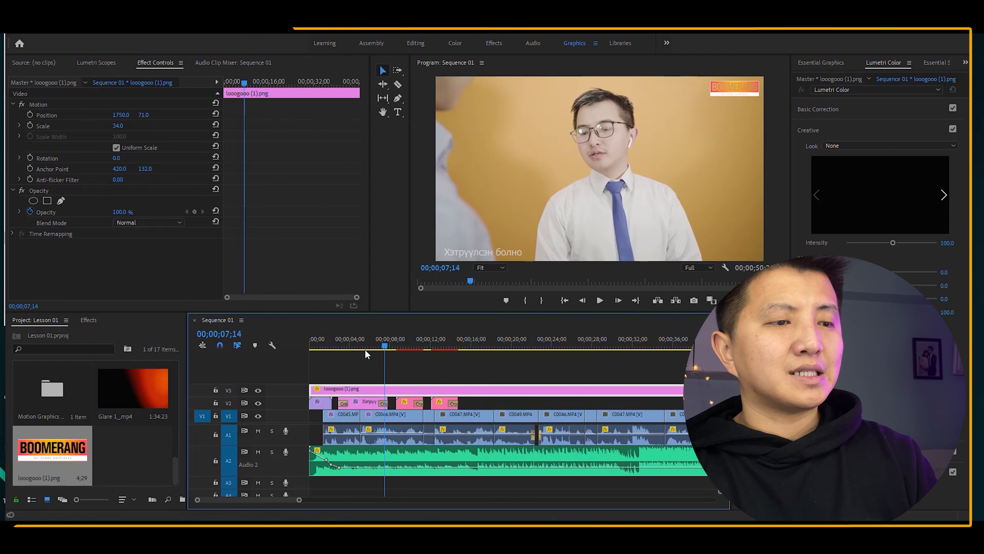
mouse_move(350, 345)
left_mouse_down()
mouse_move(335, 338)
mouse_move(355, 343)
left_mouse_up()
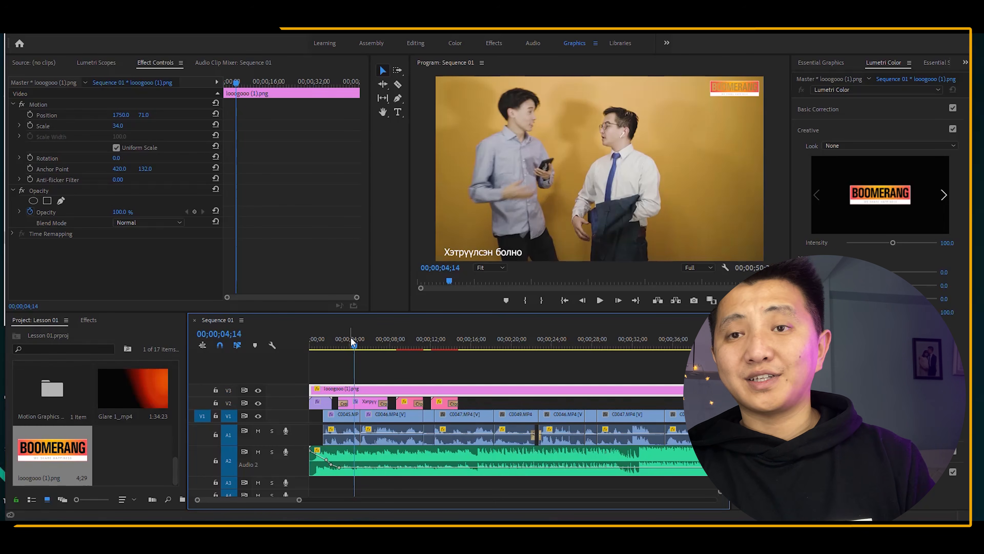
left_click_drag(353, 342, 399, 343)
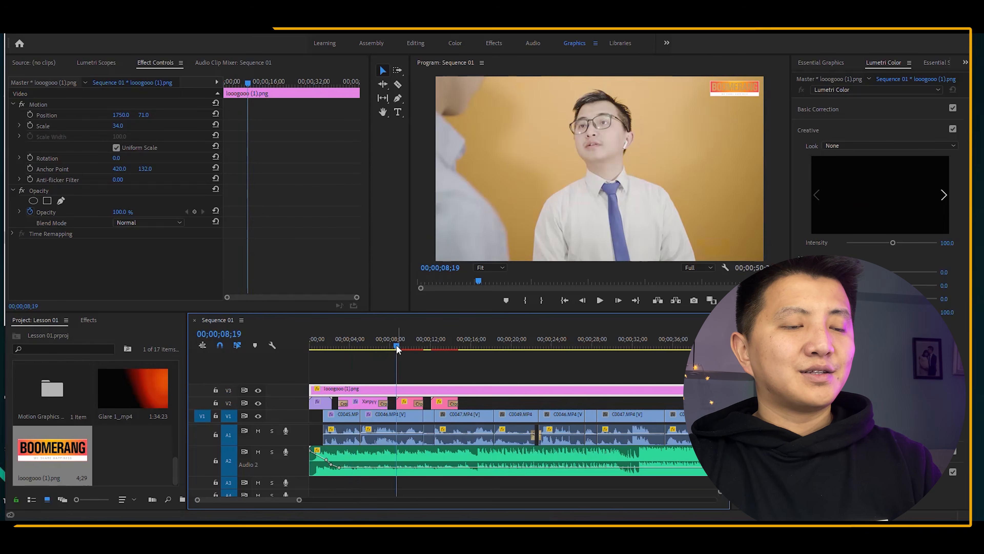
left_click_drag(397, 345, 405, 345)
left_click(437, 342)
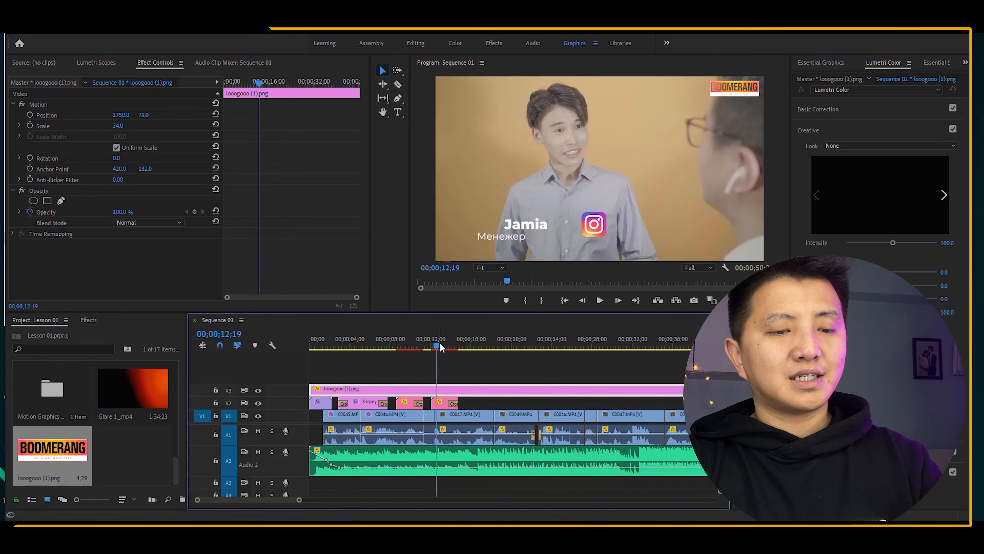
key("minus")
key("minus")
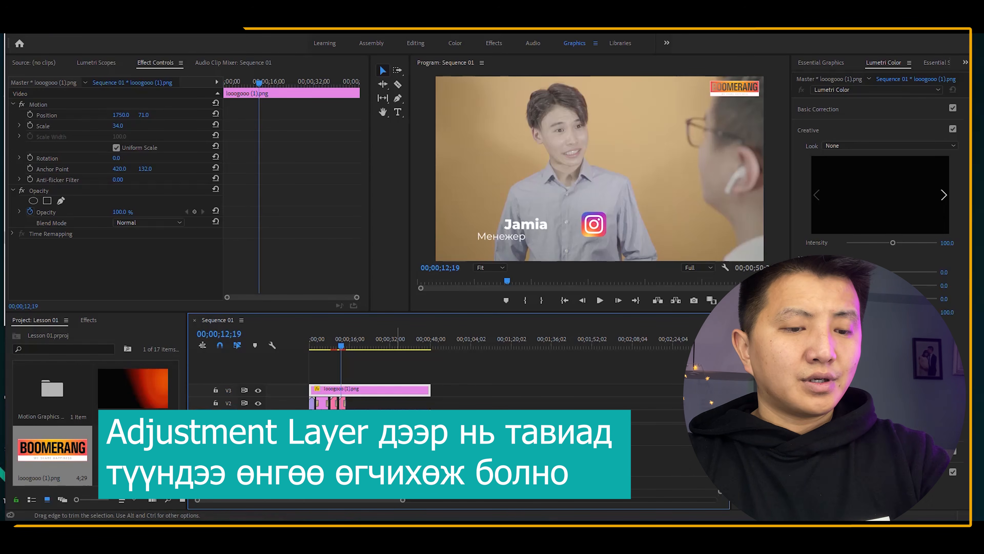
key("=")
key("=")
left_click(472, 440)
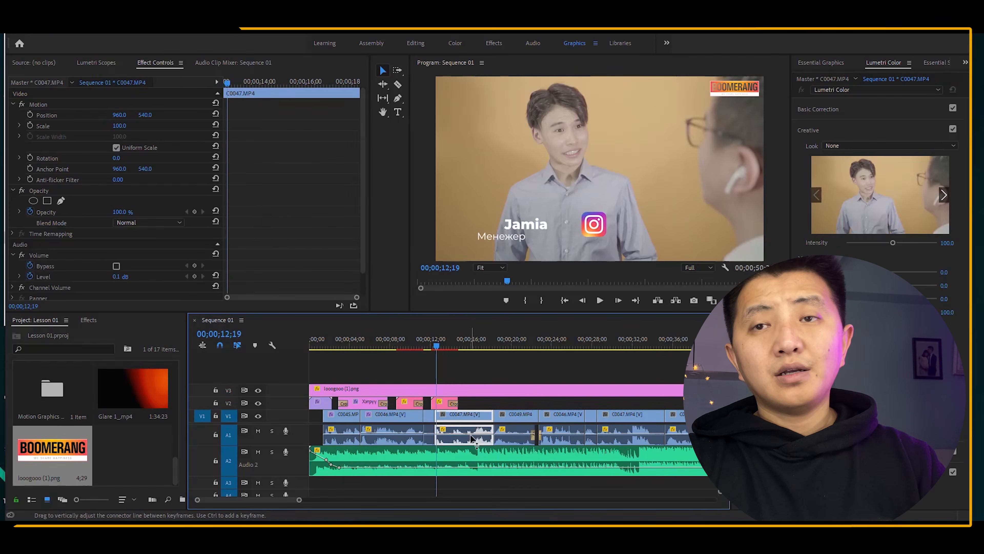
right_click(470, 424)
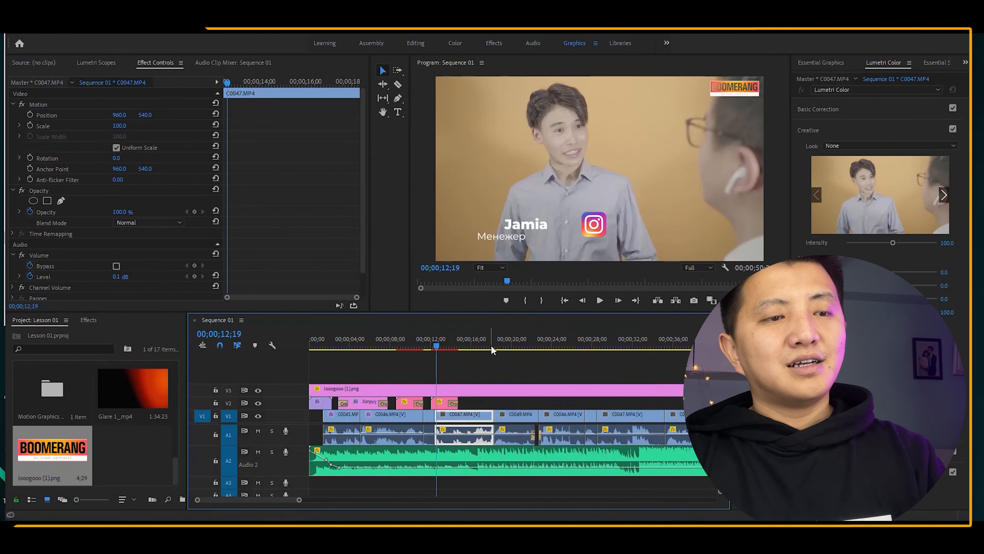
left_click(520, 344)
left_click(514, 436)
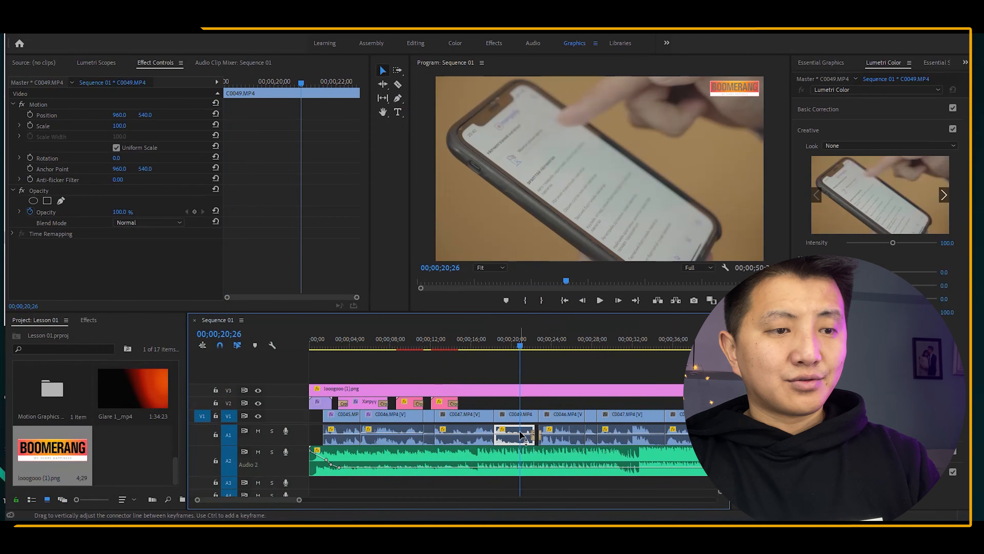
left_click(469, 438)
right_click(457, 431)
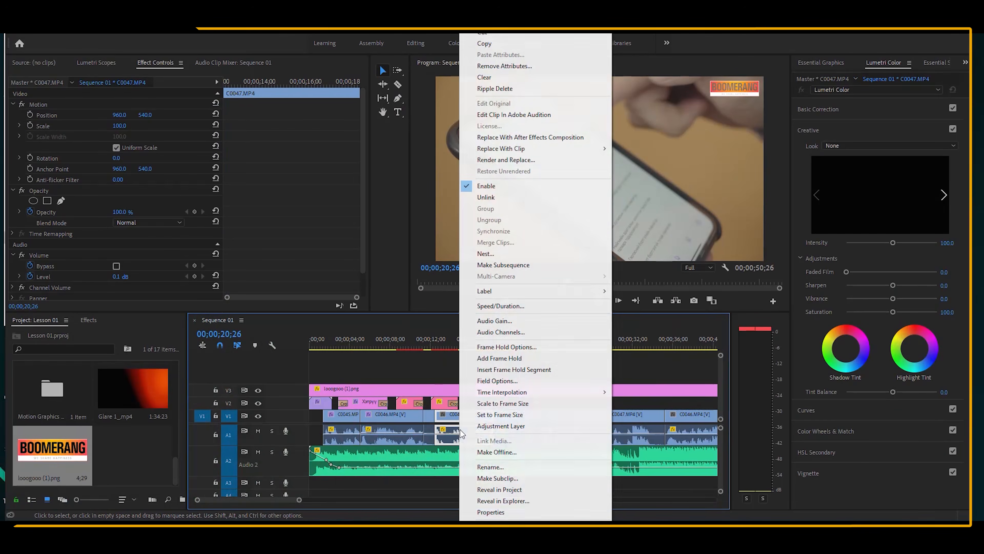
left_click(451, 430)
Apply the Dynamics Processing audio effect to the C0047 clip near 15 seconds on A1.
left_click(89, 320)
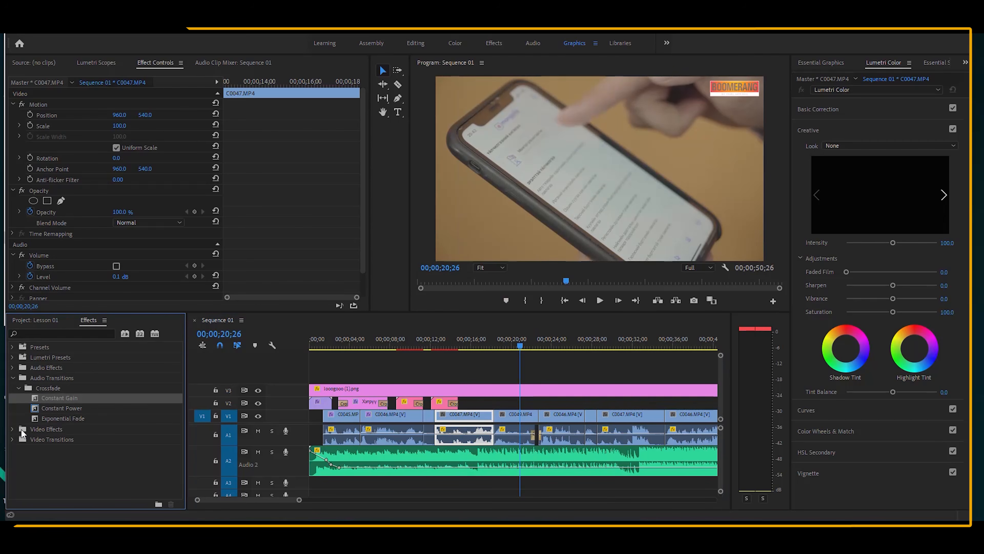
left_click(13, 378)
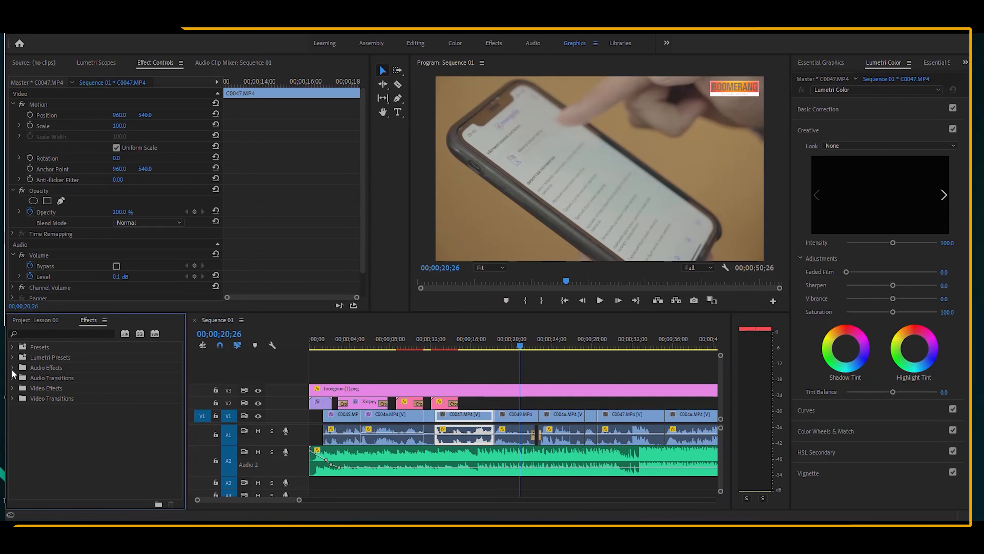
left_click(13, 368)
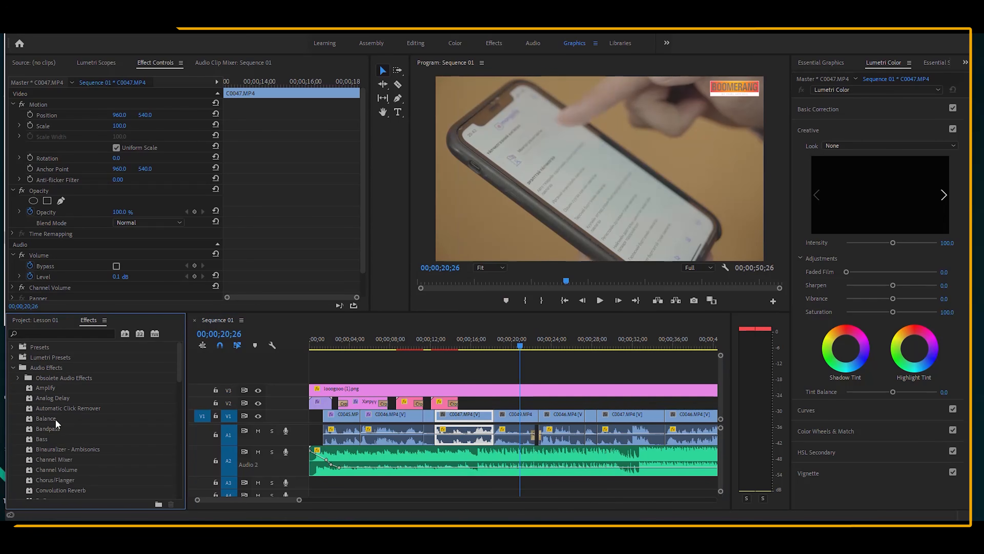
scroll(55, 419, "down", 4)
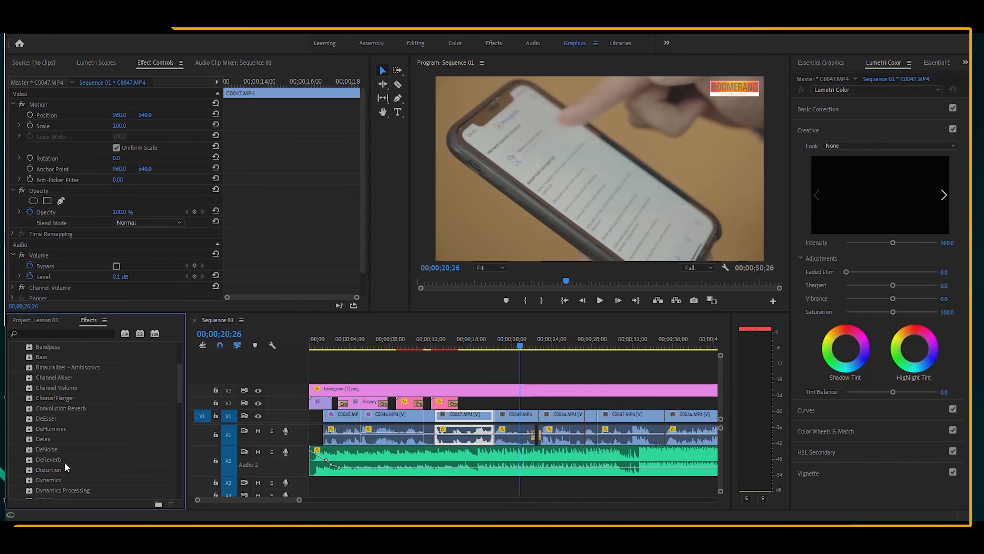
scroll(65, 466, "down", 2)
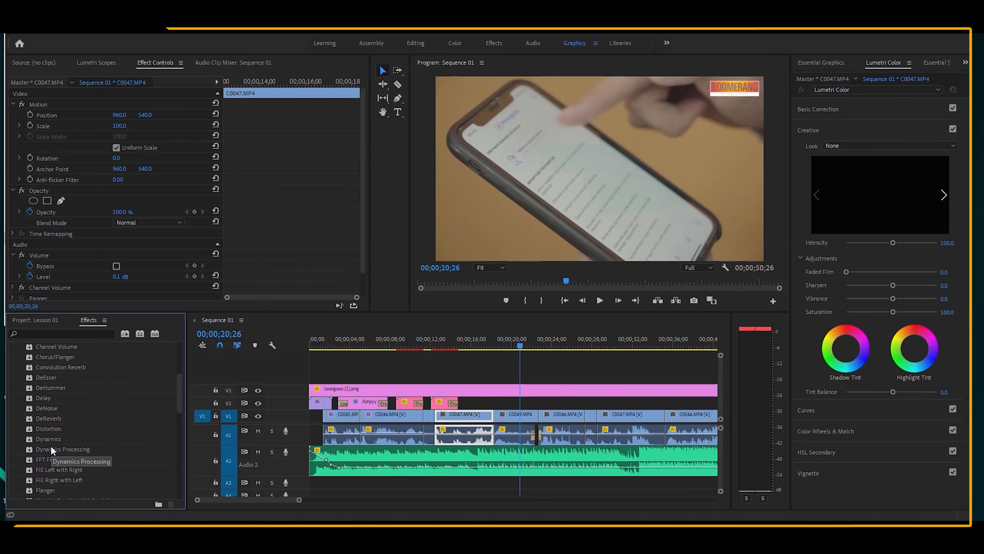
left_click_drag(51, 449, 463, 435)
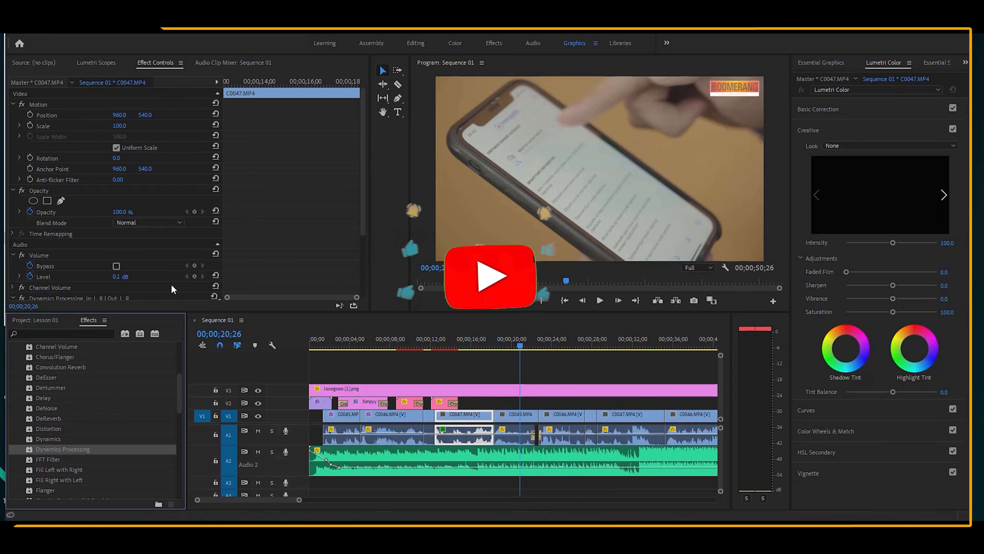
Reshape the C0047 clip's Dynamics Processing curve with added points at about -28, -51 and -27 dB, listening to the result.
scroll(171, 284, "down", 3)
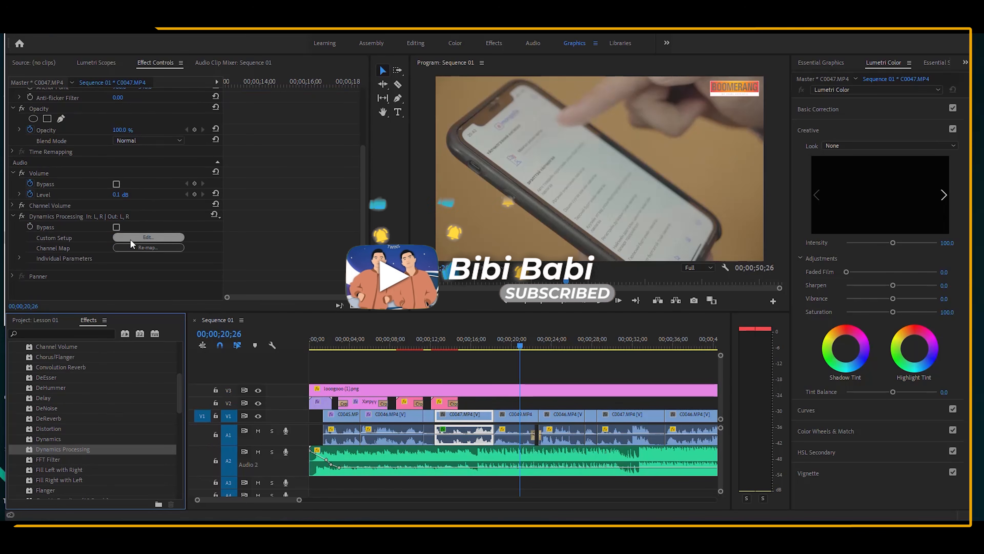
left_click(130, 237)
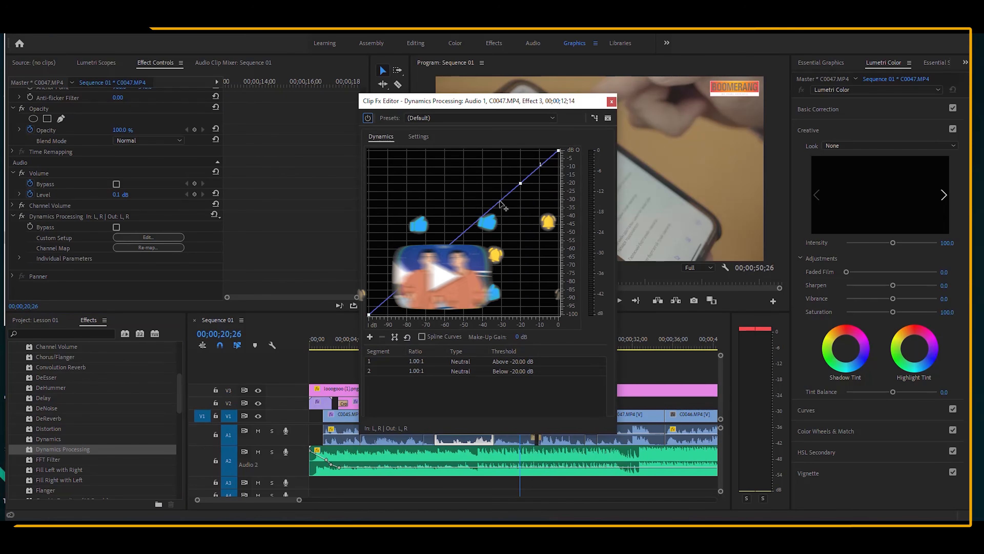
left_click_drag(500, 202, 506, 215)
left_click_drag(463, 249, 462, 269)
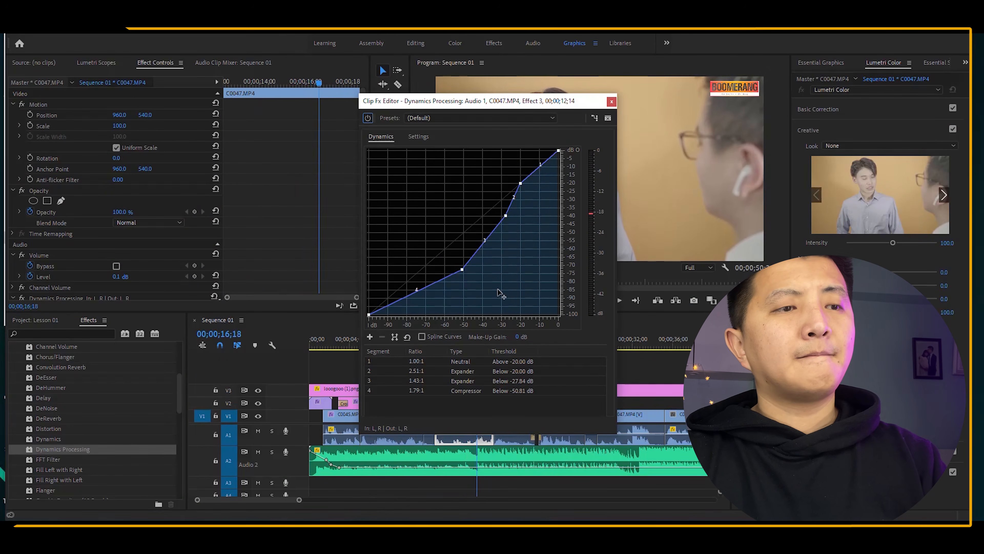
left_click_drag(520, 187, 506, 166)
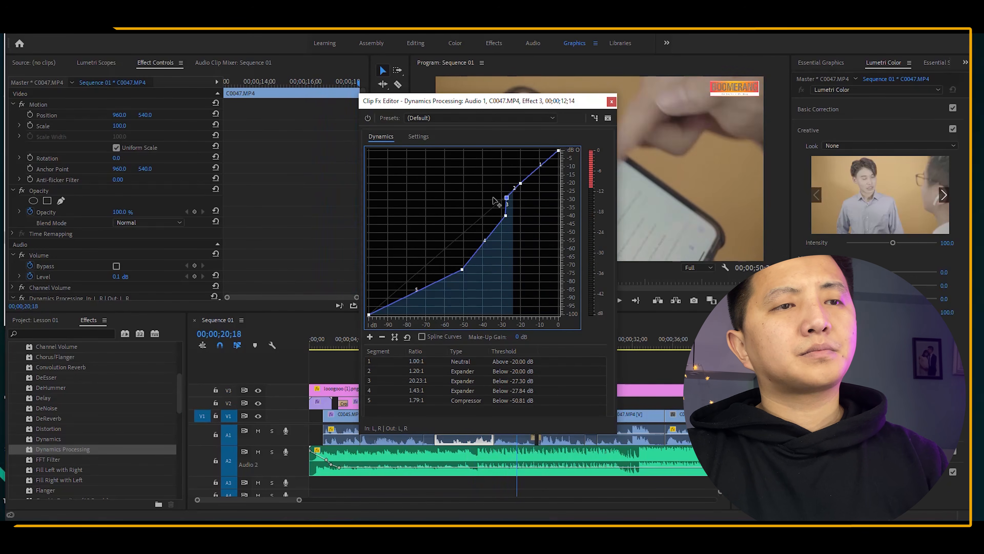
key("space")
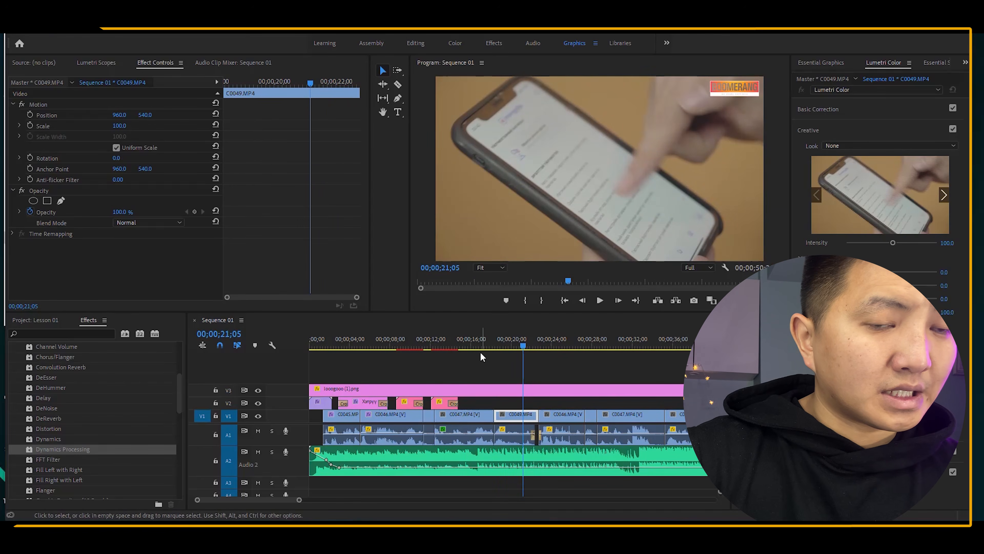
left_click(467, 340)
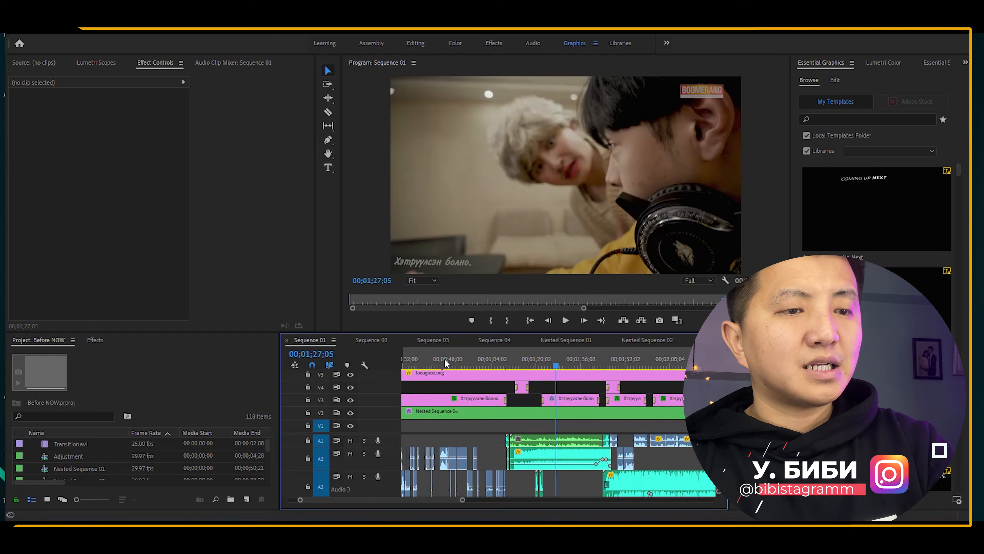
Look over the finished Sequence 01 of the Before NOW project, scrubbing through its later scenes and back to the start.
key("minus")
left_click_drag(440, 350, 535, 363)
key("equal")
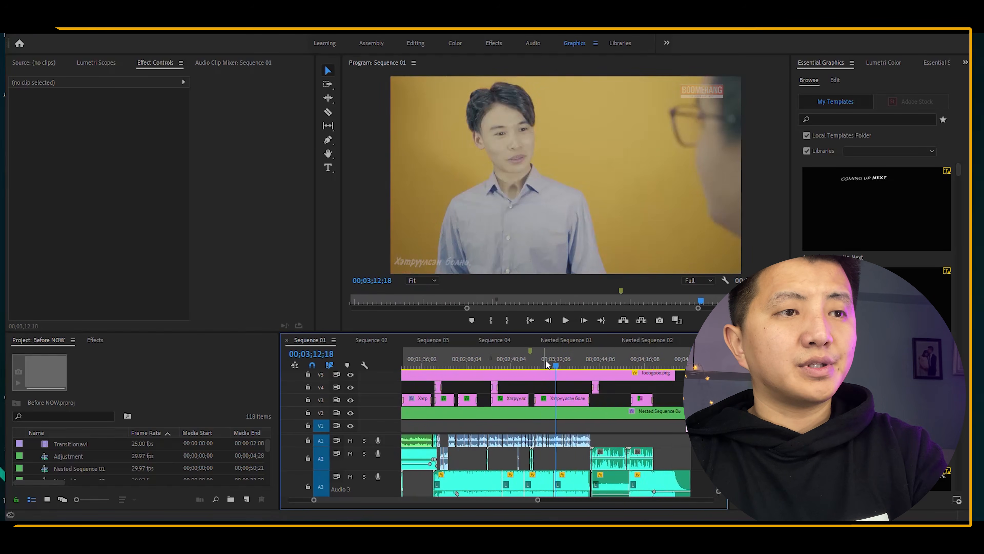
key("minus")
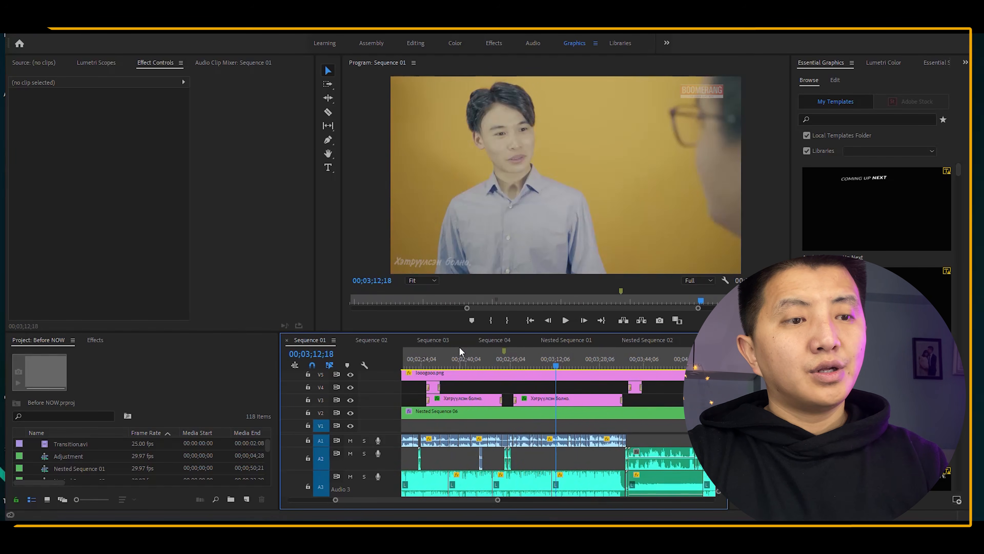
left_click(456, 351)
key("minus")
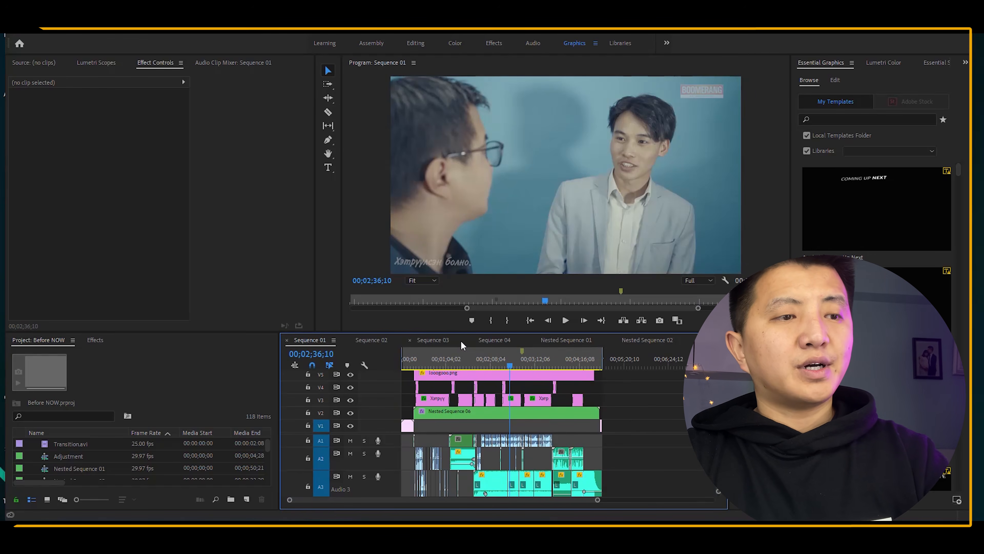
left_click_drag(454, 353, 382, 365)
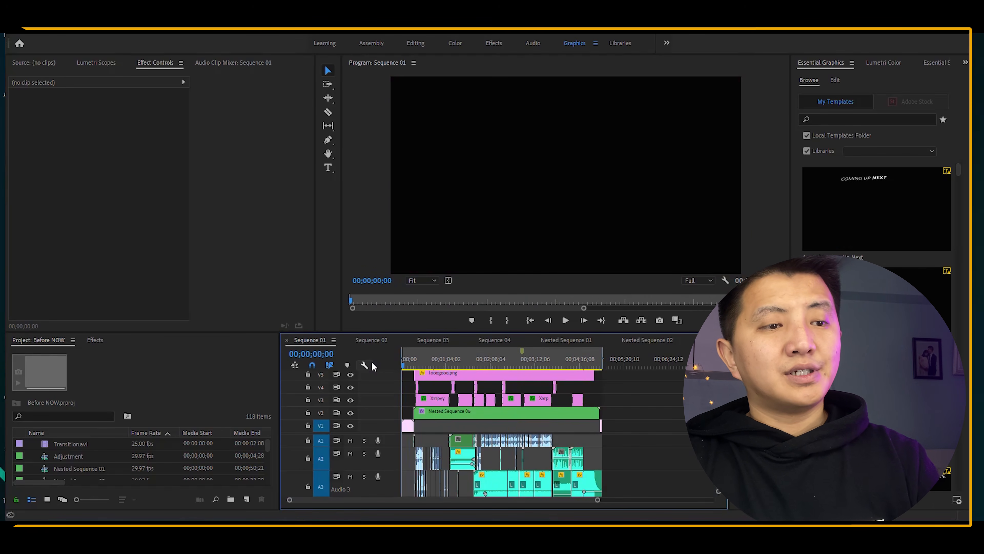
Play the intro clip from the start of Sequence 01 to 00;00;05;01.
key("equal")
key("equal")
key("equal")
key("space")
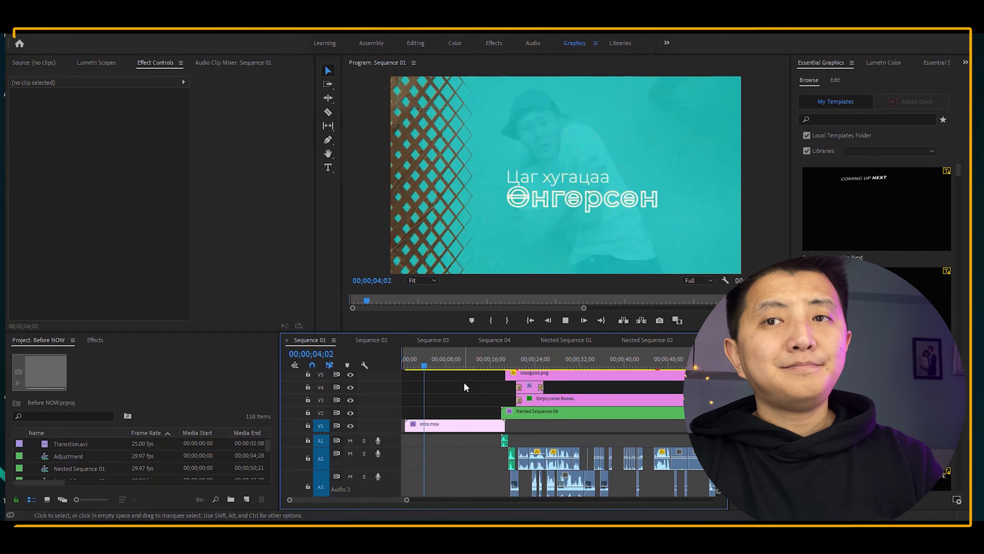
key("space")
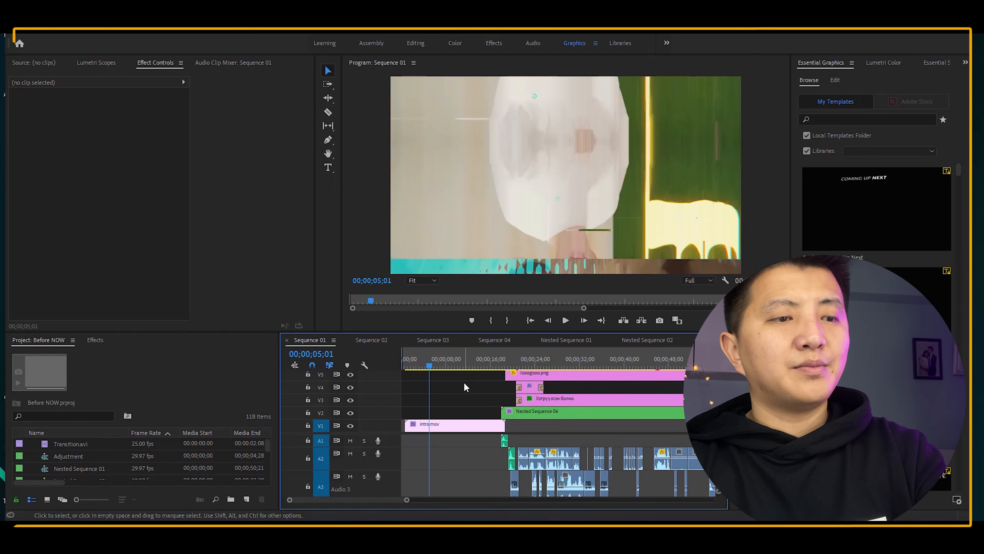
scroll(464, 381, "down", 3)
scroll(423, 372, "up", 2)
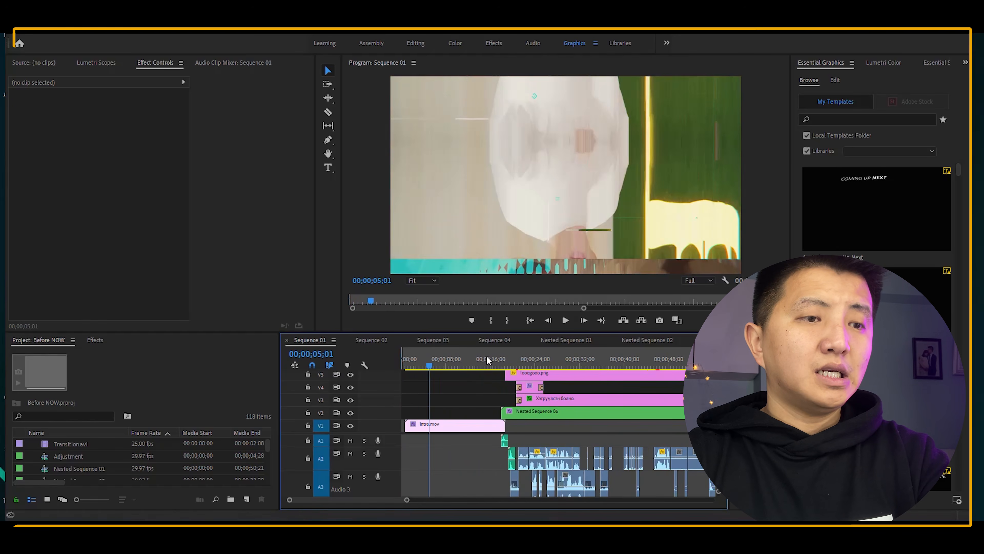
Look through Sequences 02, 03 and 04 and Nested Sequence 01, scrubbing Sequence 04 to 00:00:55:24.
left_click(371, 340)
left_click(430, 341)
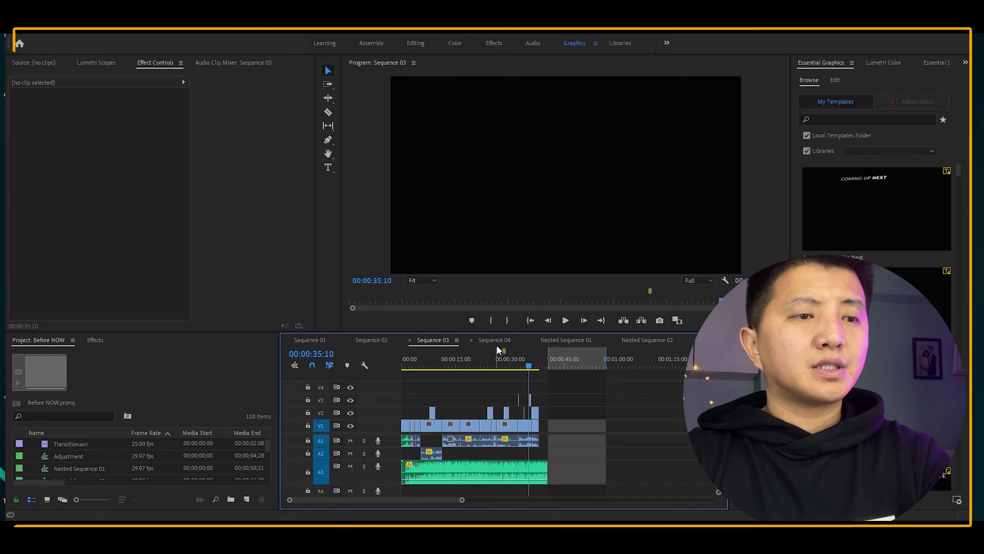
left_click(495, 340)
left_click(567, 340)
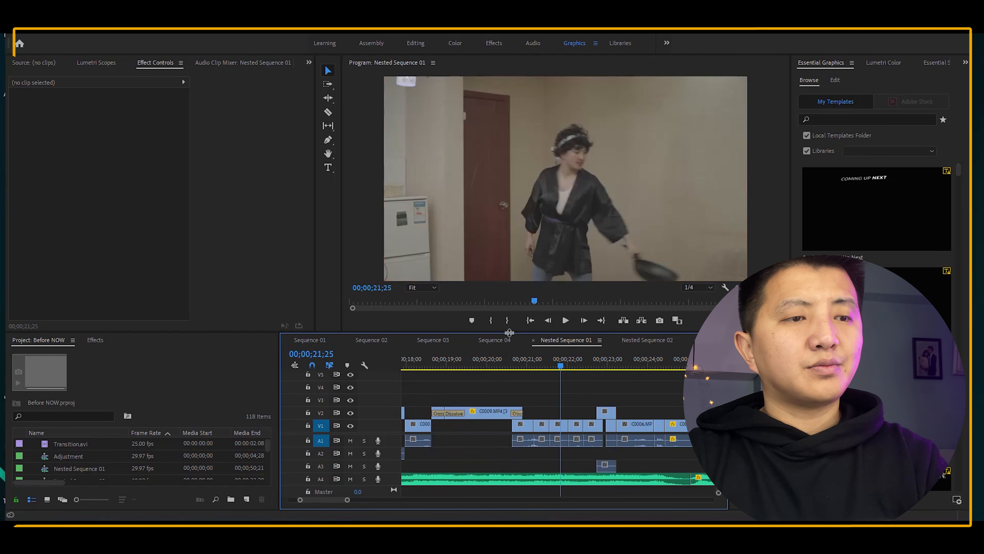
left_click(487, 341)
left_click(457, 365)
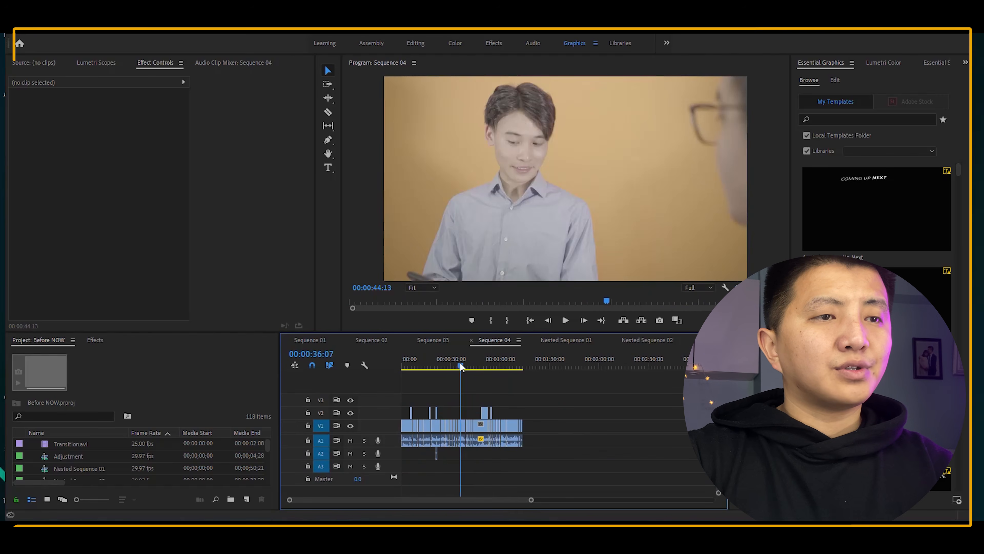
left_click_drag(464, 364, 492, 364)
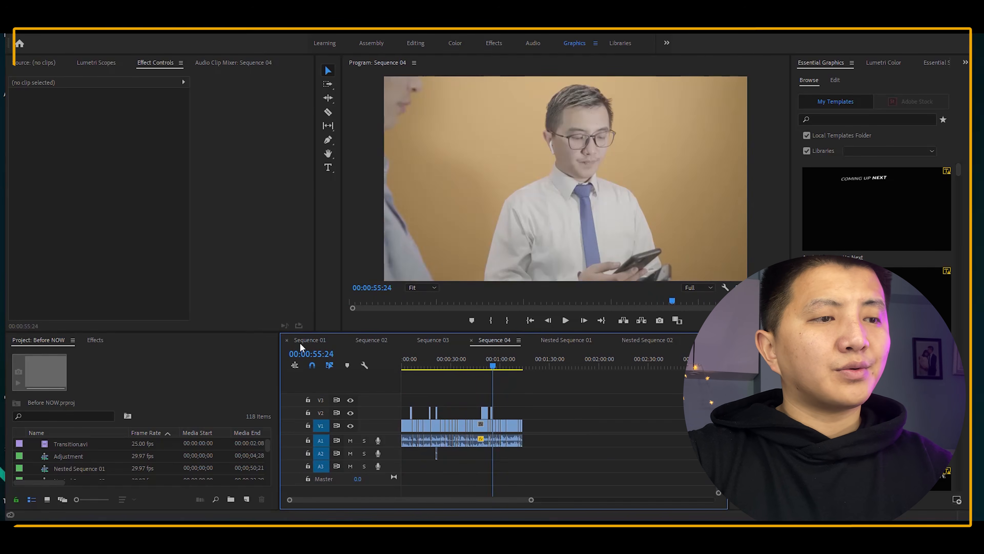
Return to Sequence 01, view its complete track layout and scrub to 00;00;32;05.
left_click(301, 342)
key("minus")
key("minus")
key("minus")
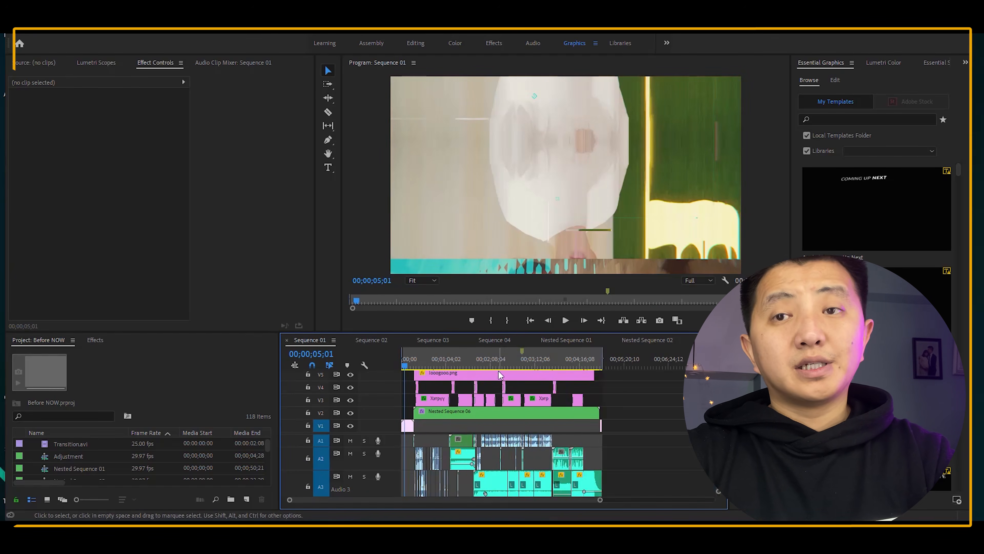
key("equal")
key("equal")
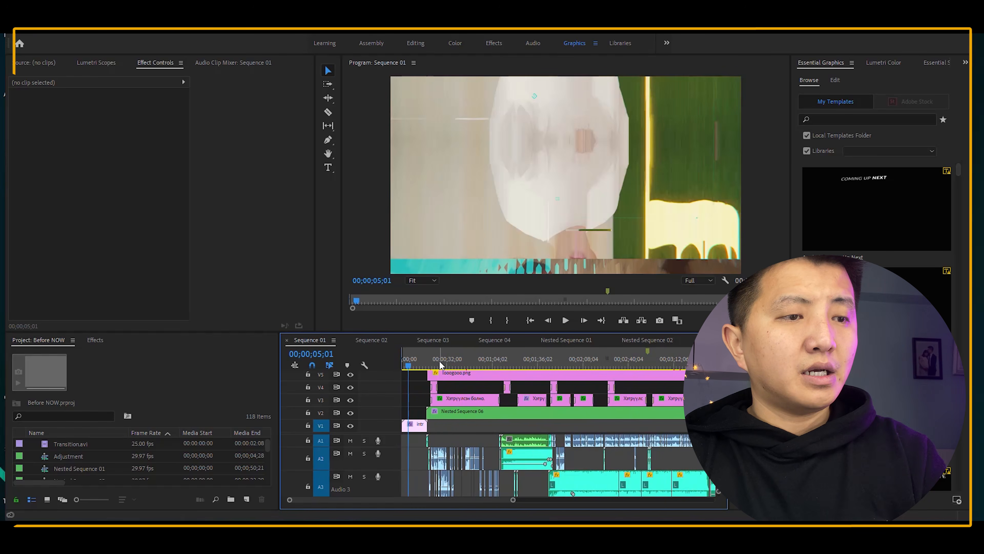
left_click_drag(434, 365, 445, 366)
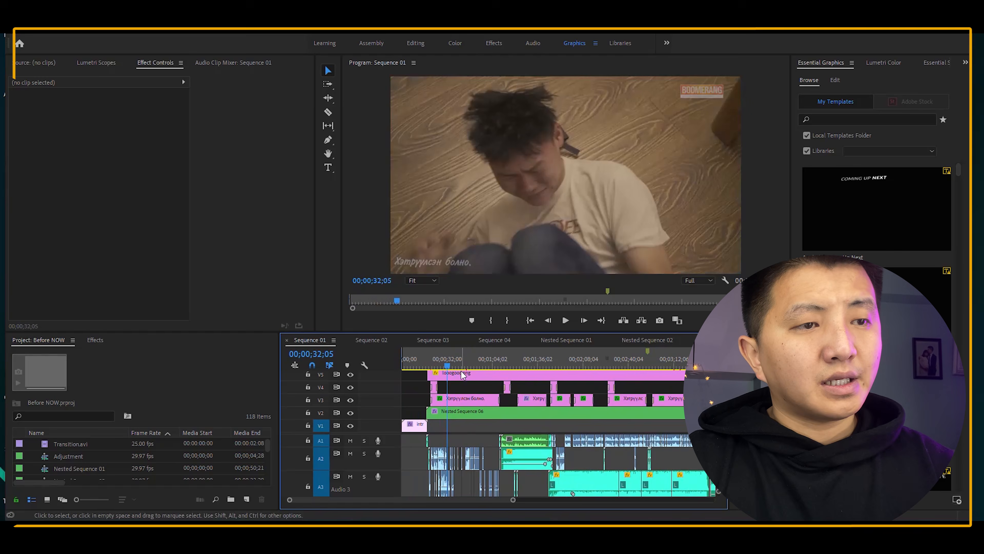
scroll(456, 391, "up", 2)
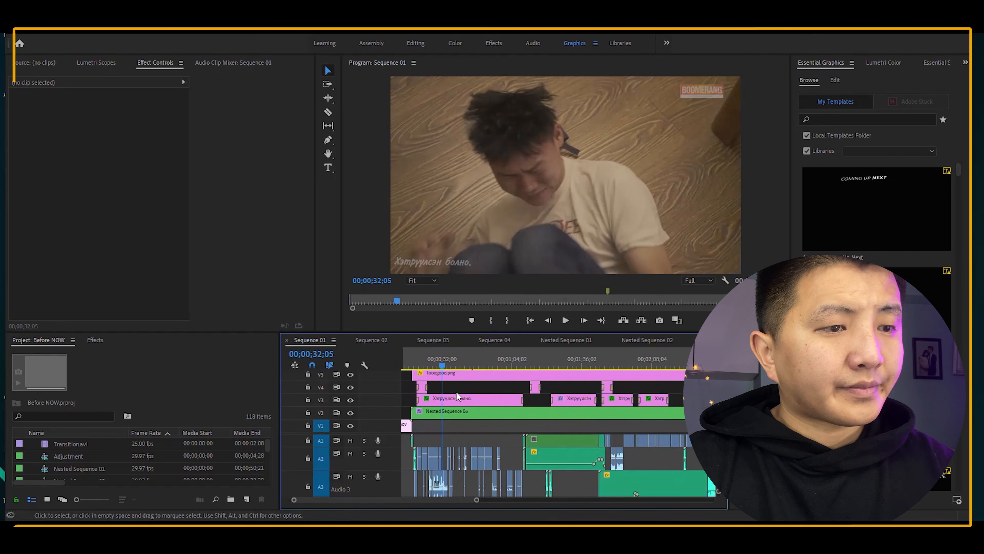
Examine the BOOMERANG logo, the V4 and V3 title graphics near 35 seconds, and the audio tracks of Sequence 01.
left_click(449, 376)
key("minus")
key("minus")
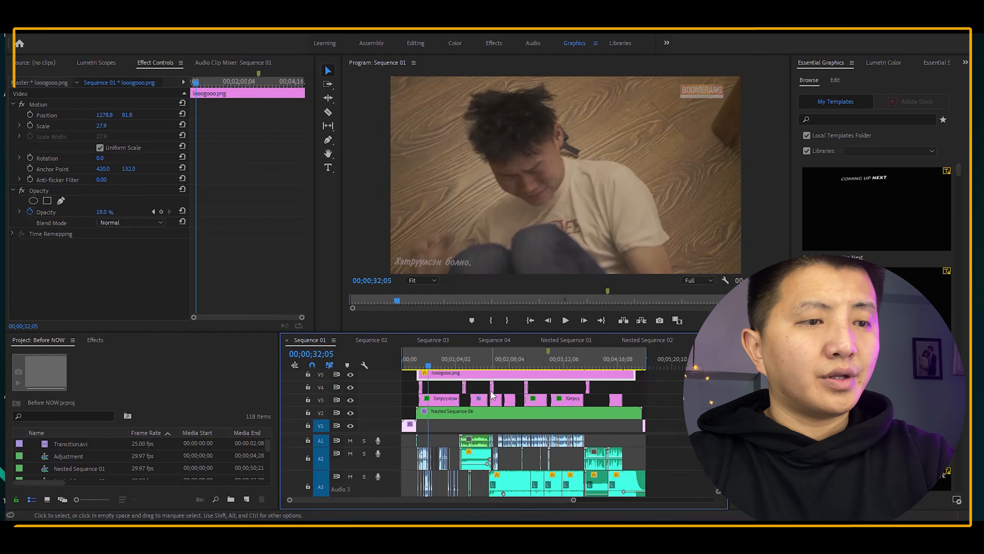
key("equal")
key("equal")
key("equal")
left_click_drag(489, 363, 584, 374)
left_click(501, 387)
left_click(540, 402)
scroll(534, 435, "down", 2)
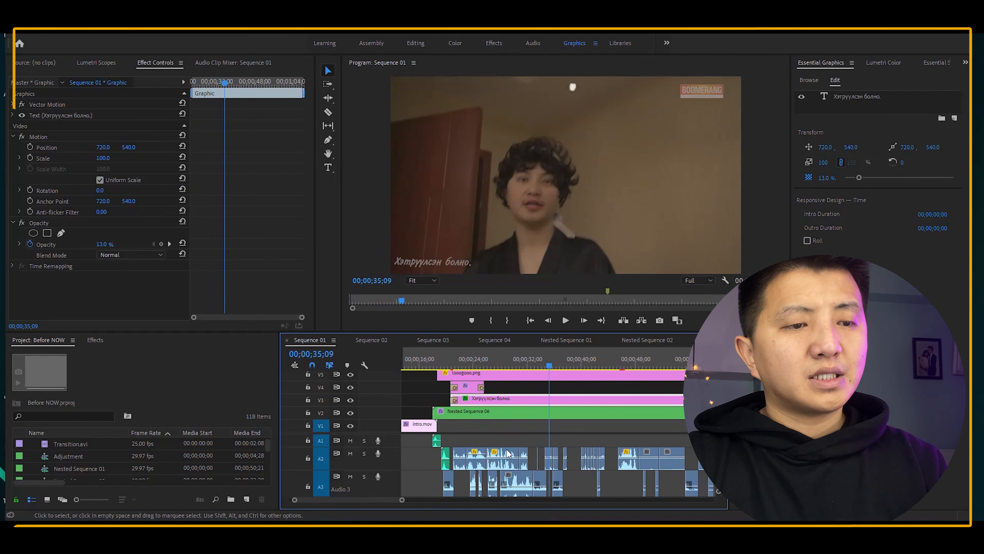
scroll(512, 455, "up", 1)
scroll(534, 466, "down", 2)
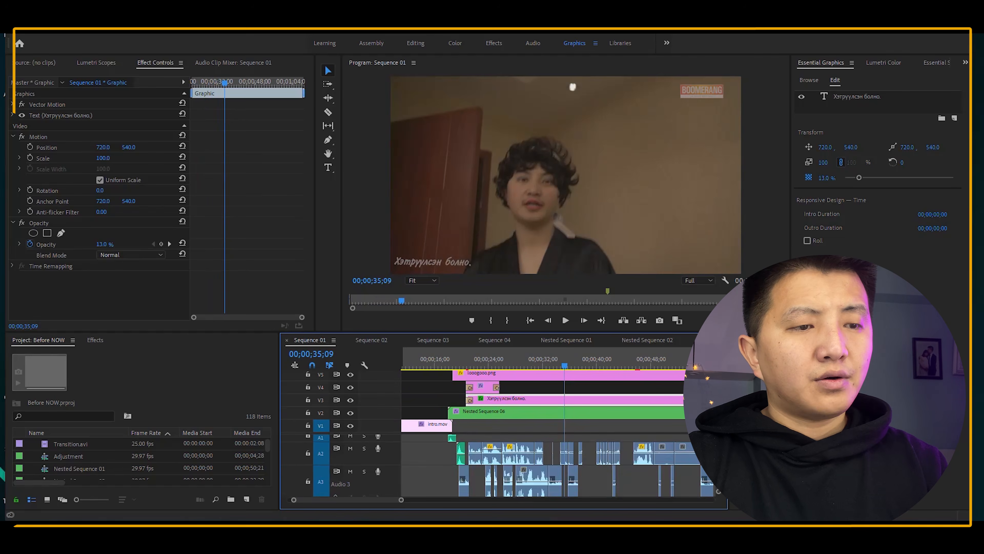
scroll(534, 465, "down", 2)
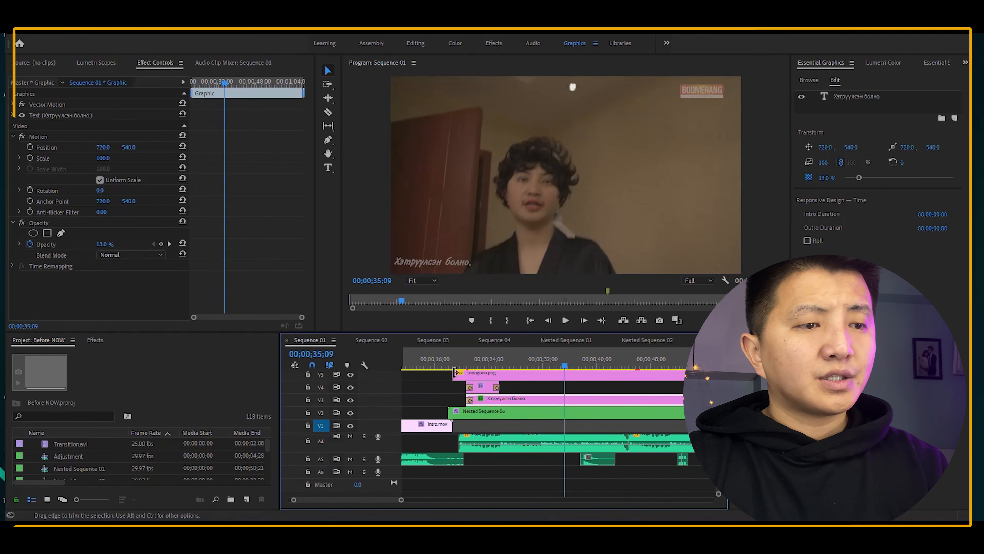
Move the playhead to 00;00;25;09 in Sequence 01, view the whole sequence and save the project.
left_click_drag(446, 357, 507, 361)
key("minus")
key("minus")
key("minus")
key("minus")
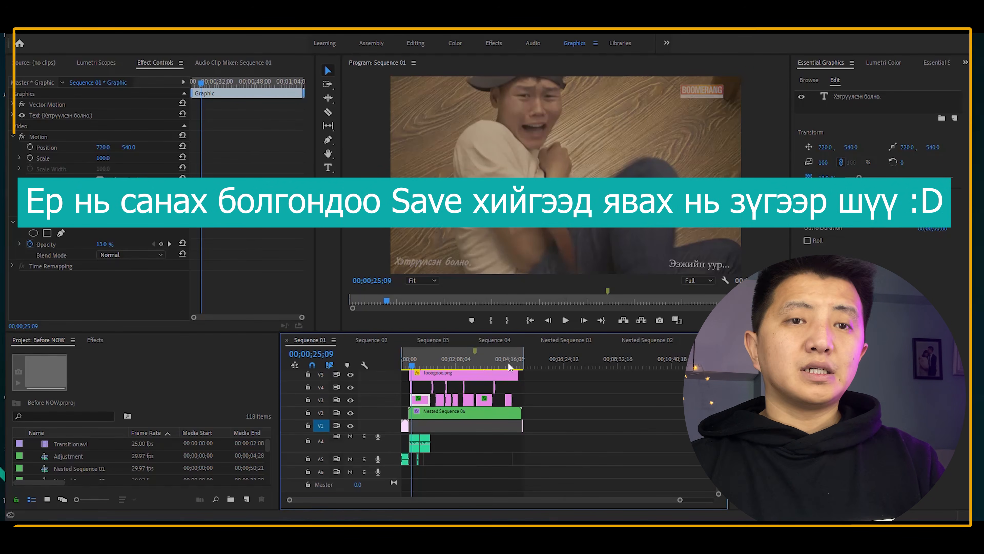
key("ctrl+s")
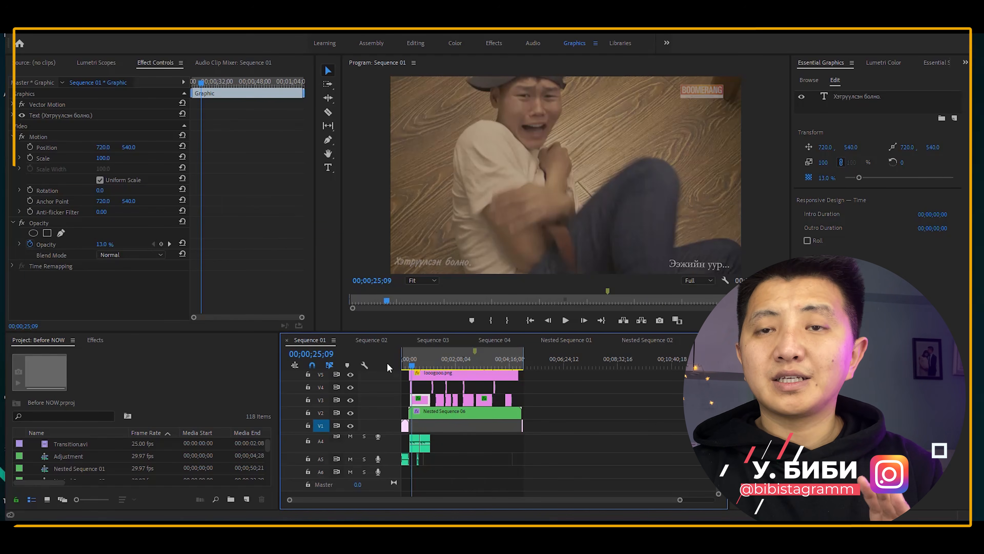
Open the media export settings for Sequence 01.
left_click(16, 34)
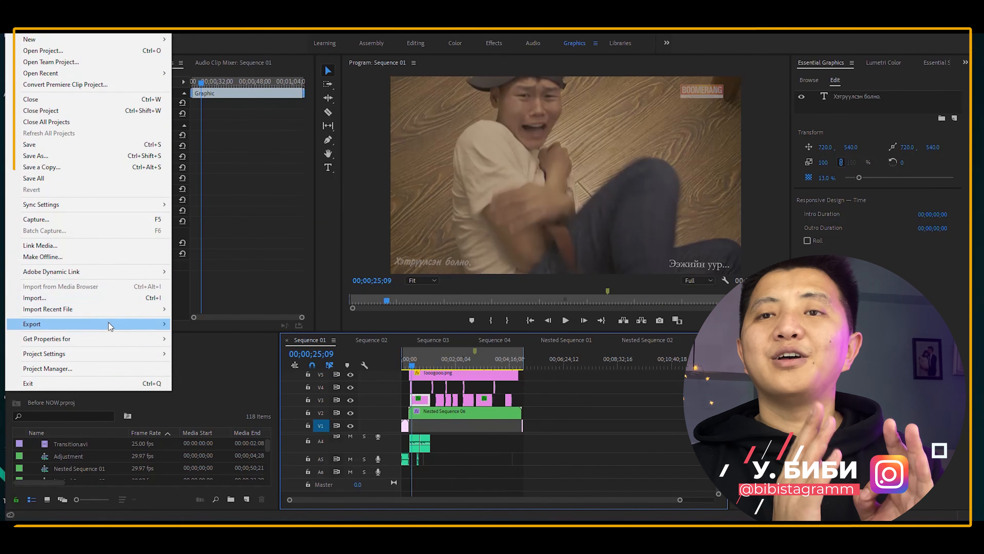
mouse_move(116, 326)
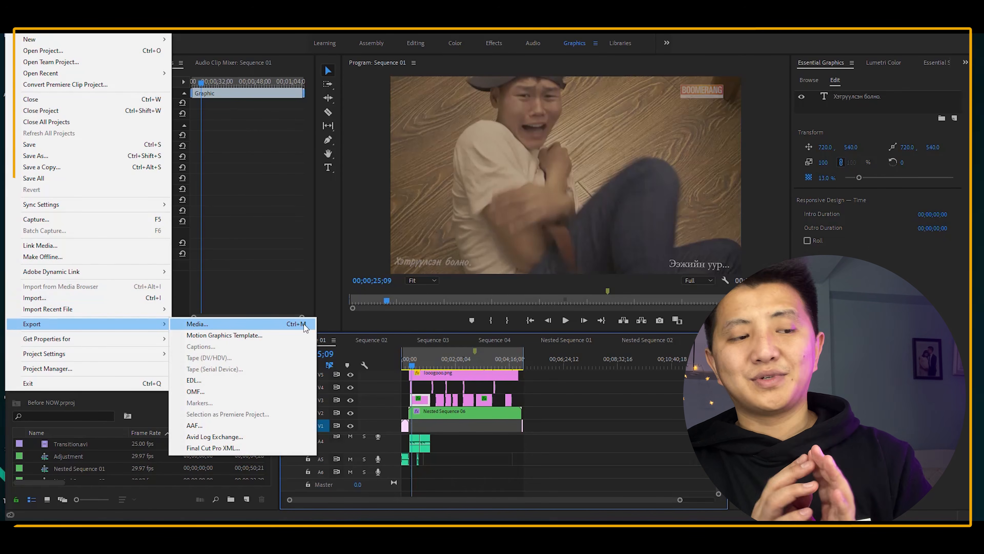
left_click(434, 361)
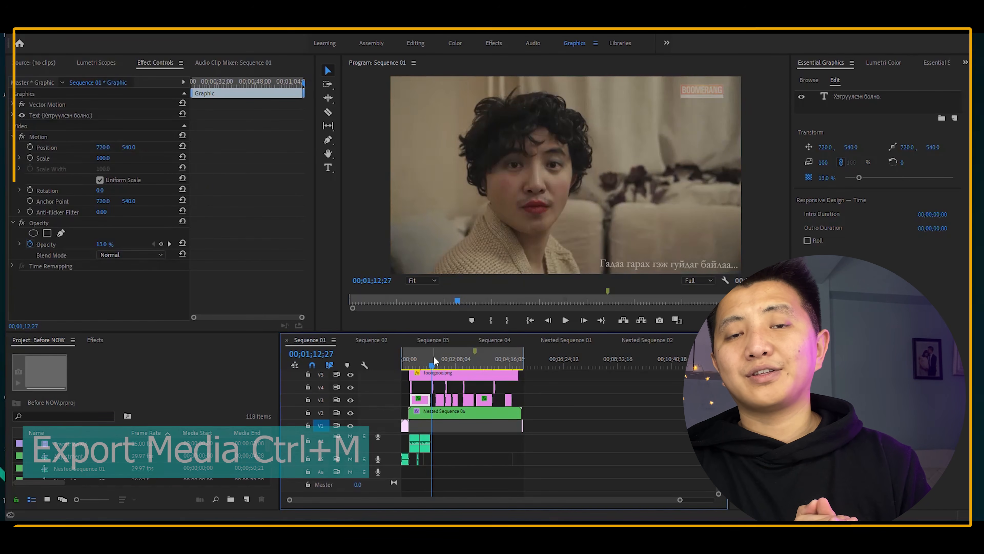
key("ctrl+m")
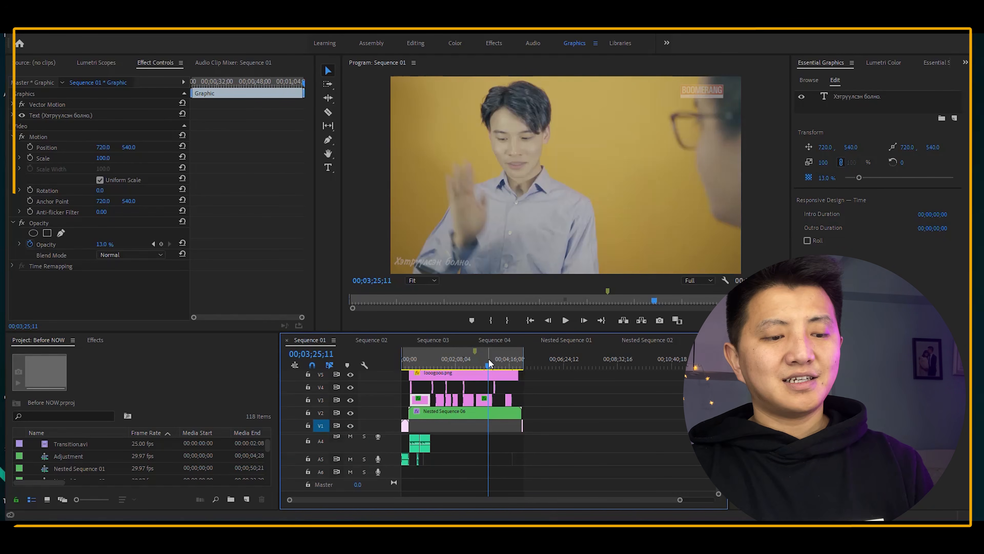
key("ctrl+m")
Preview Sequence 01 at several points in the export settings and check how the end of the export range is adjusted.
left_click(621, 451)
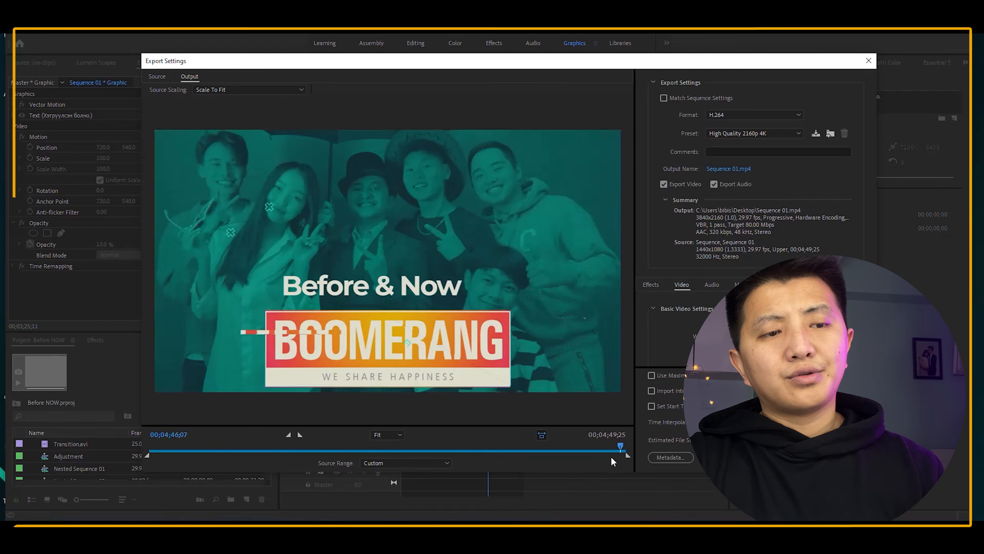
left_click(598, 457)
left_click(585, 451)
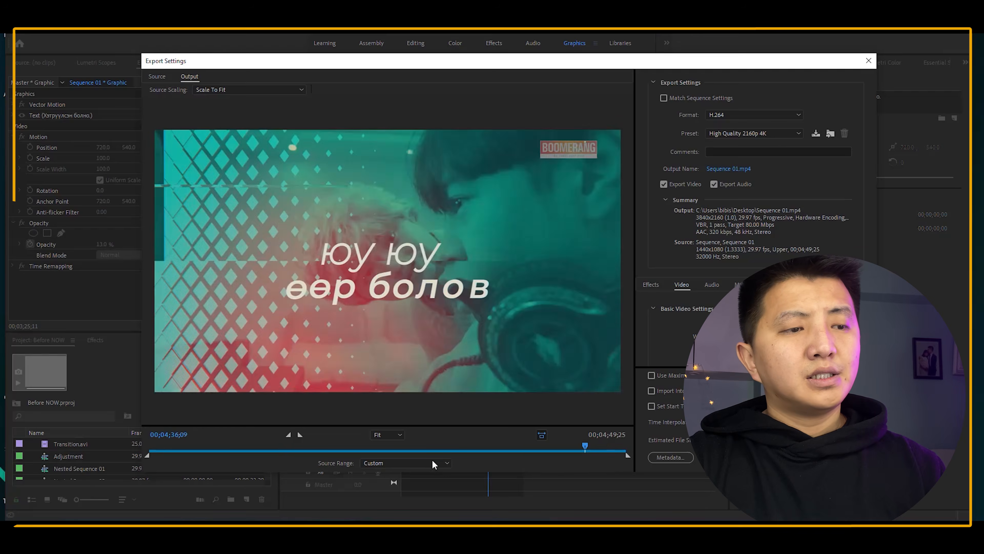
left_click(332, 451)
left_click(266, 450)
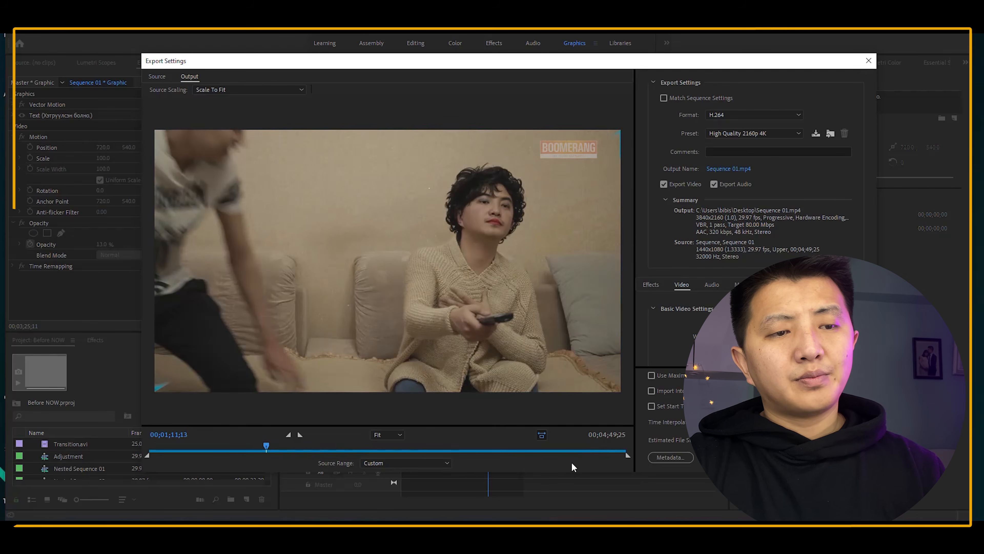
left_click_drag(628, 461, 591, 465)
left_click_drag(602, 455, 636, 455)
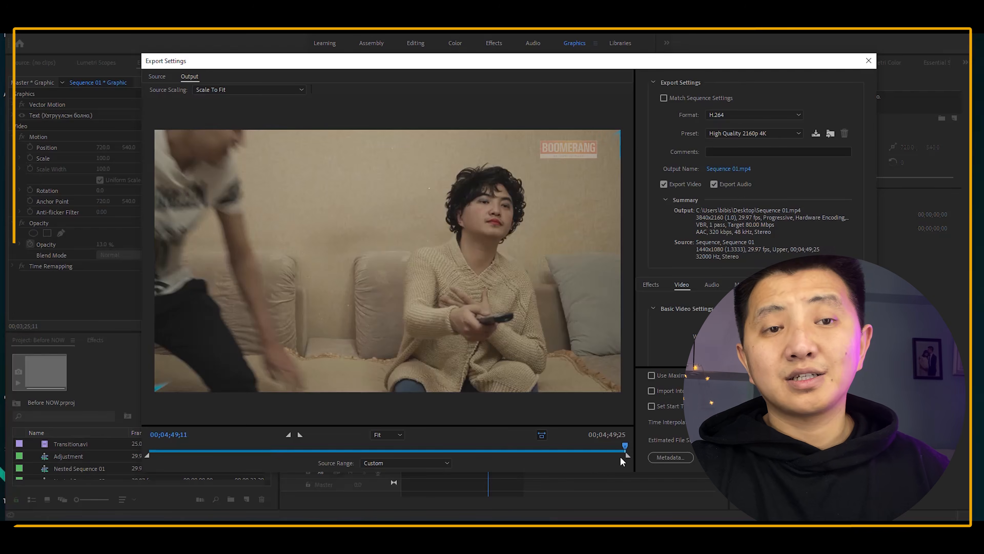
Move the export preview to the end at 00;04;49;25 and choose H.264 as the export format.
left_click_drag(620, 456, 680, 422)
left_click(727, 115)
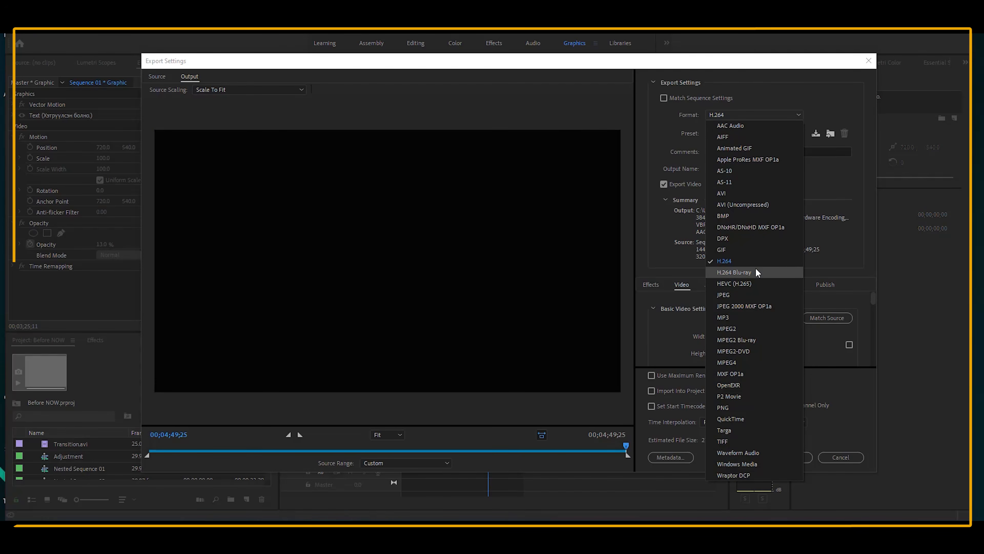
left_click(765, 262)
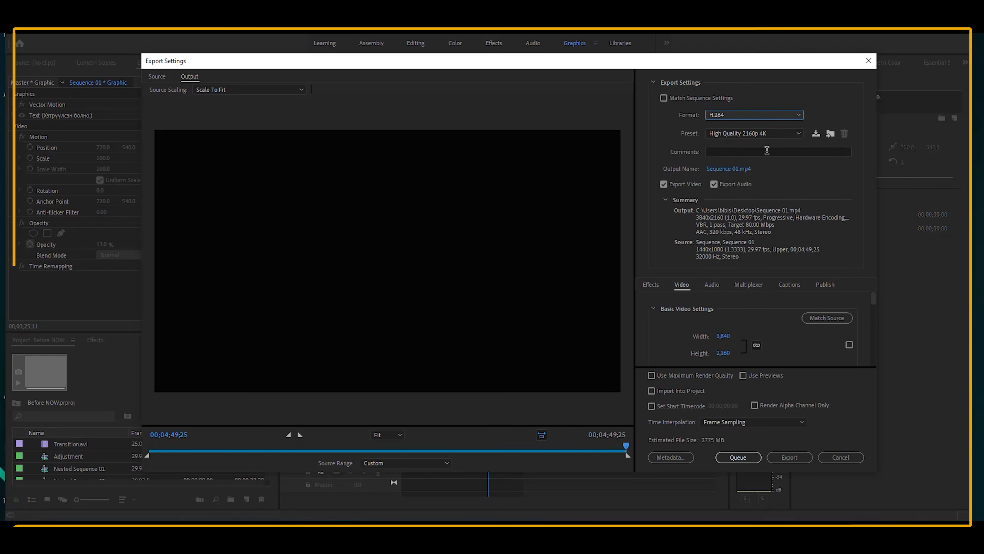
Review the available H.264 presets and choose High Quality 2160p 4K.
left_click(762, 132)
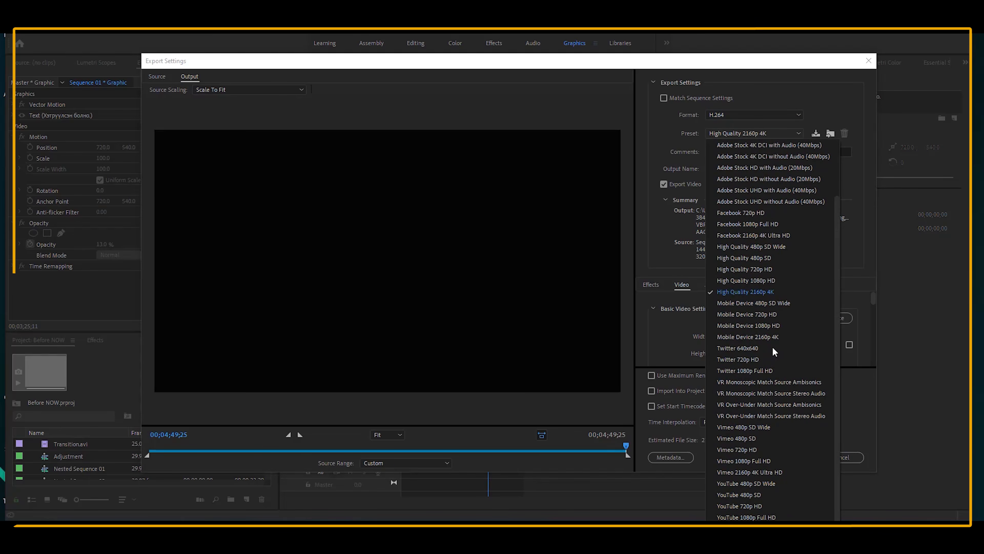
left_click(769, 268)
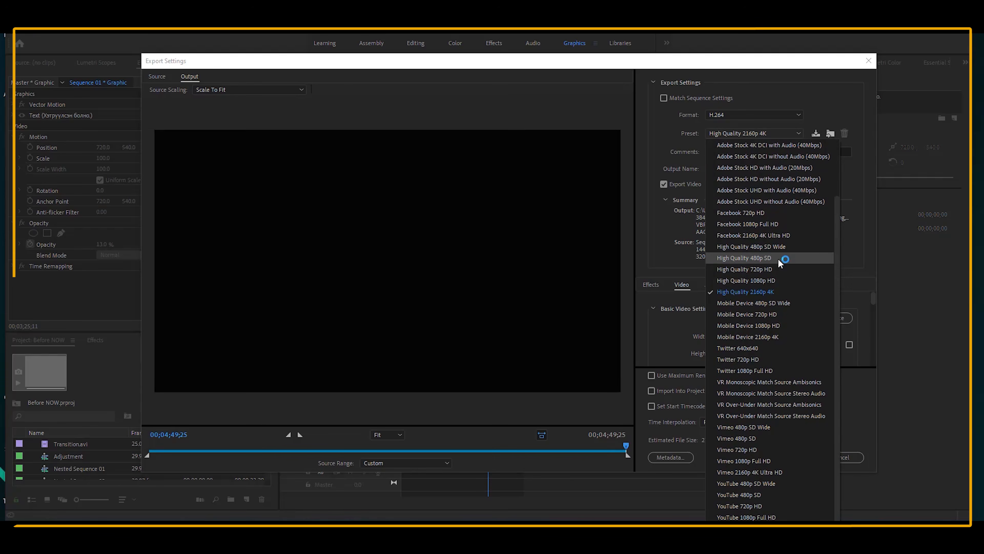
scroll(775, 241, "up", 3)
scroll(773, 222, "down", 3)
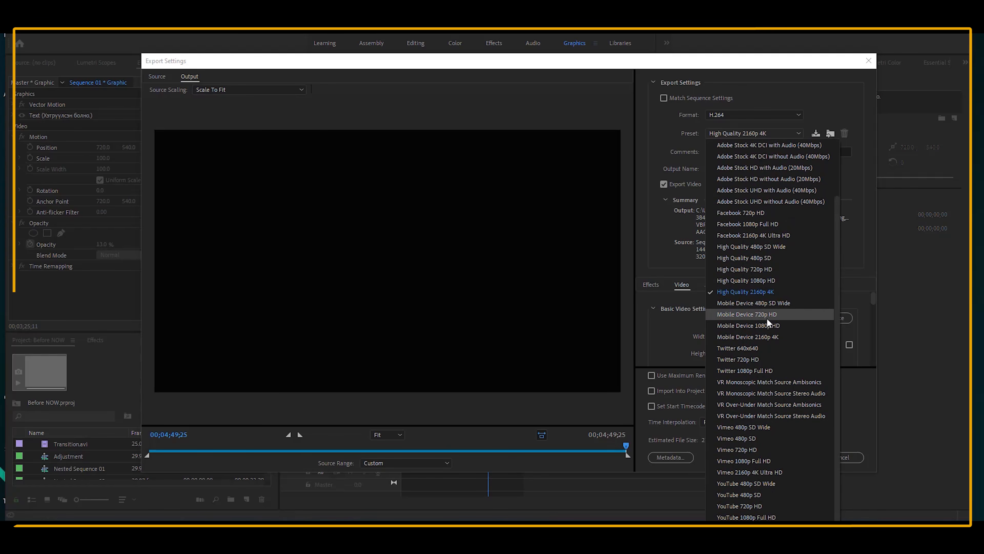
scroll(766, 318, "up", 3)
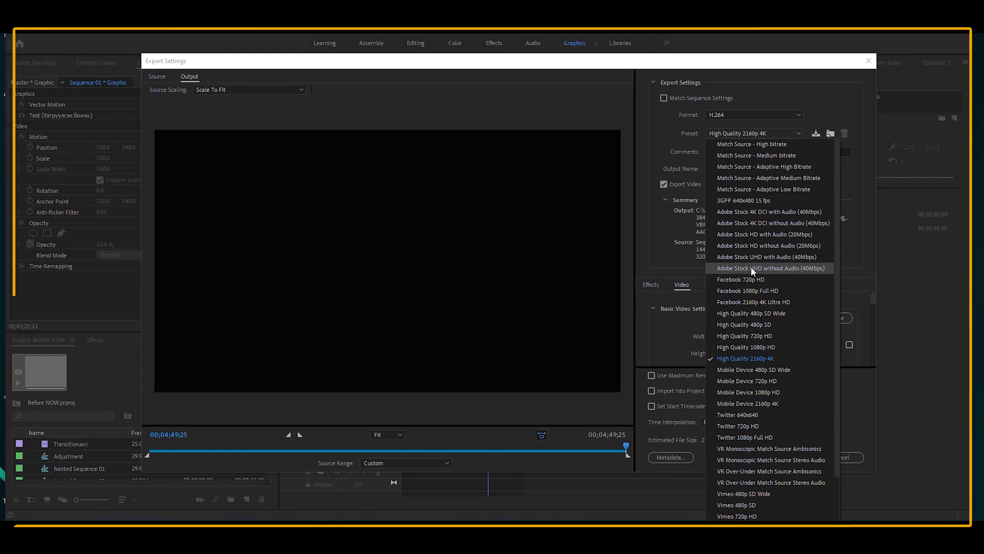
left_click(750, 359)
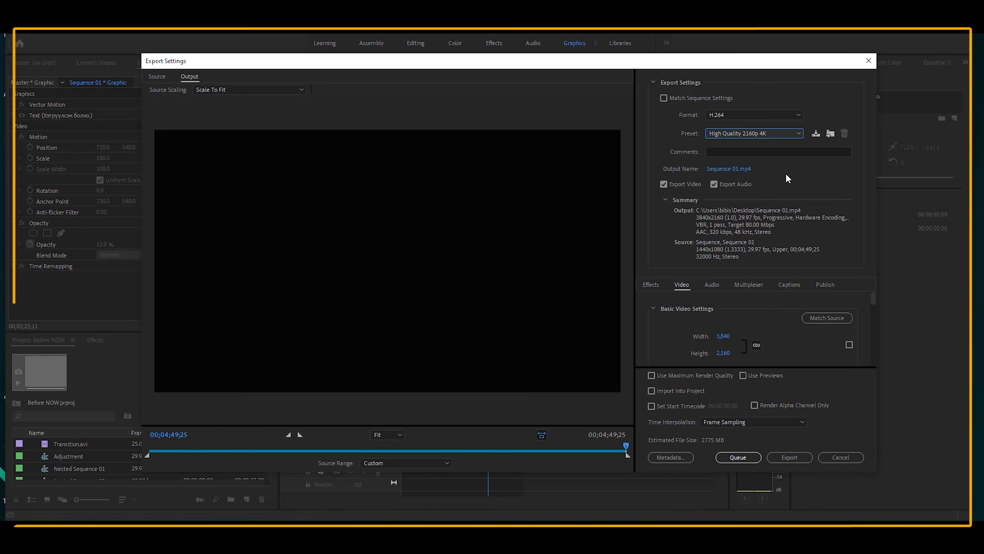
Name the output video file "Өмнө ба одоо" and save it to the Desktop as an MP4.
left_click(739, 169)
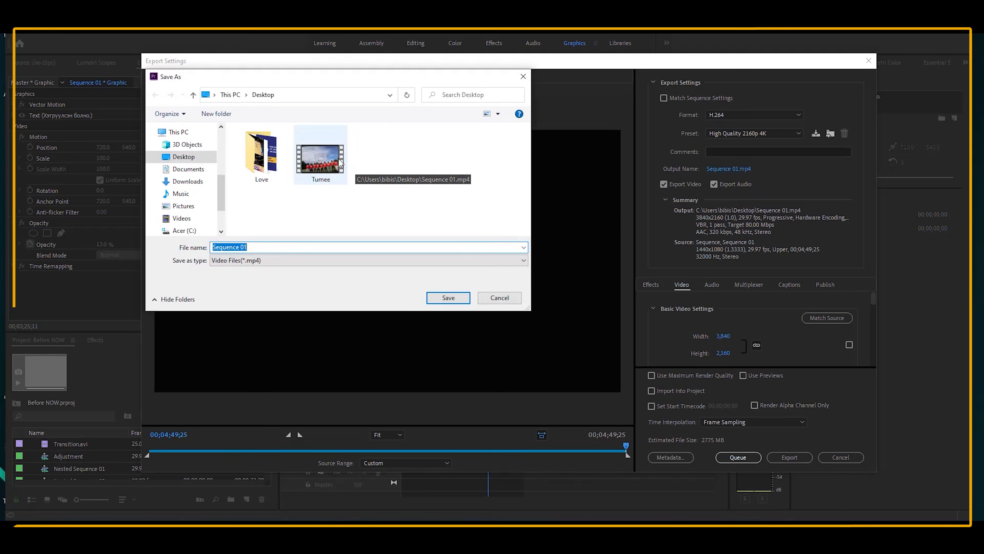
left_click(366, 245)
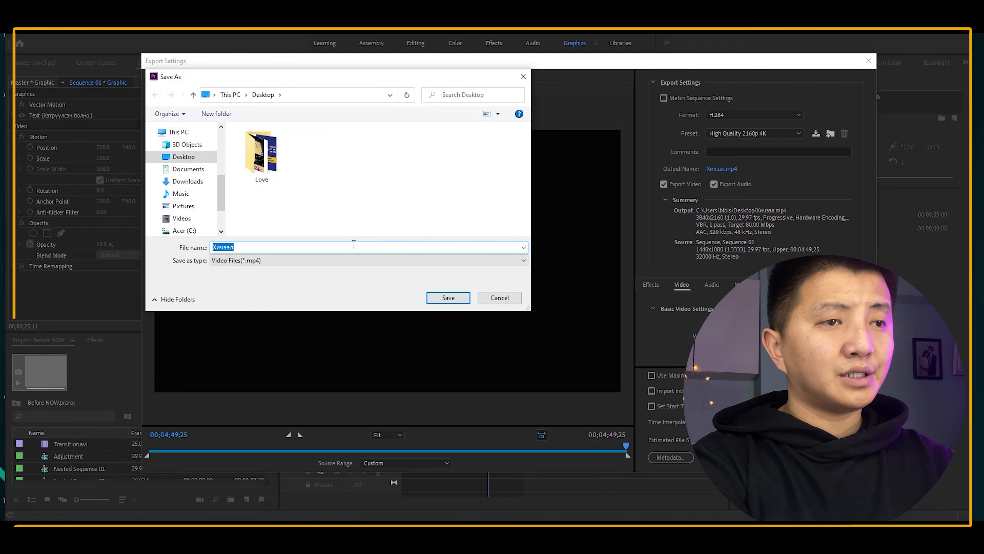
type("Өмнө ба")
type(" ялл")
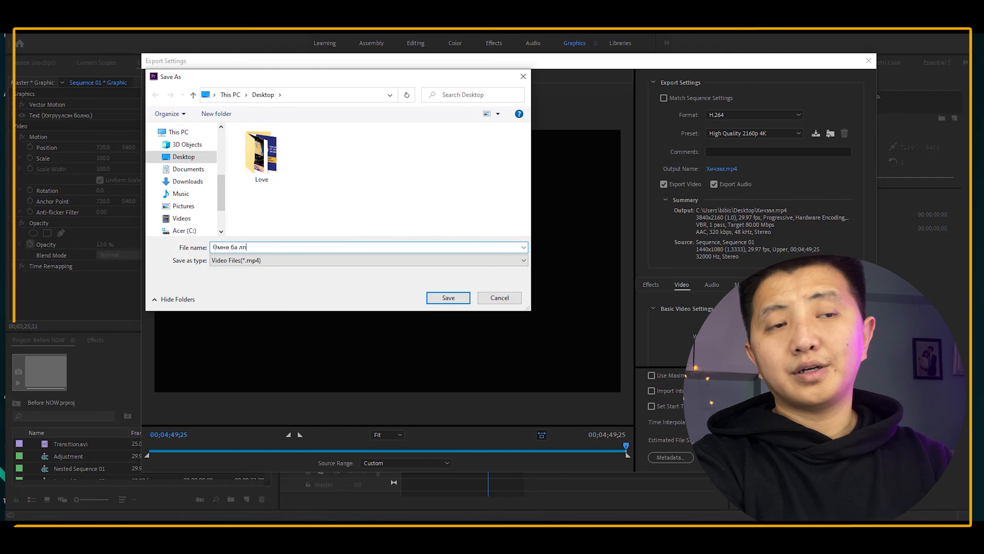
key("BackSpace")
key("BackSpace")
key("BackSpace")
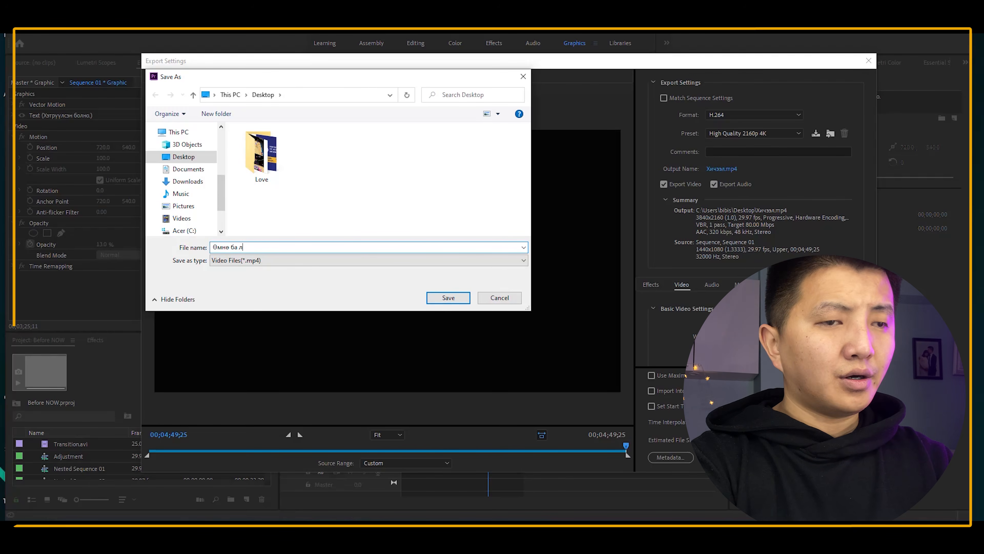
type("одоо")
key("Return")
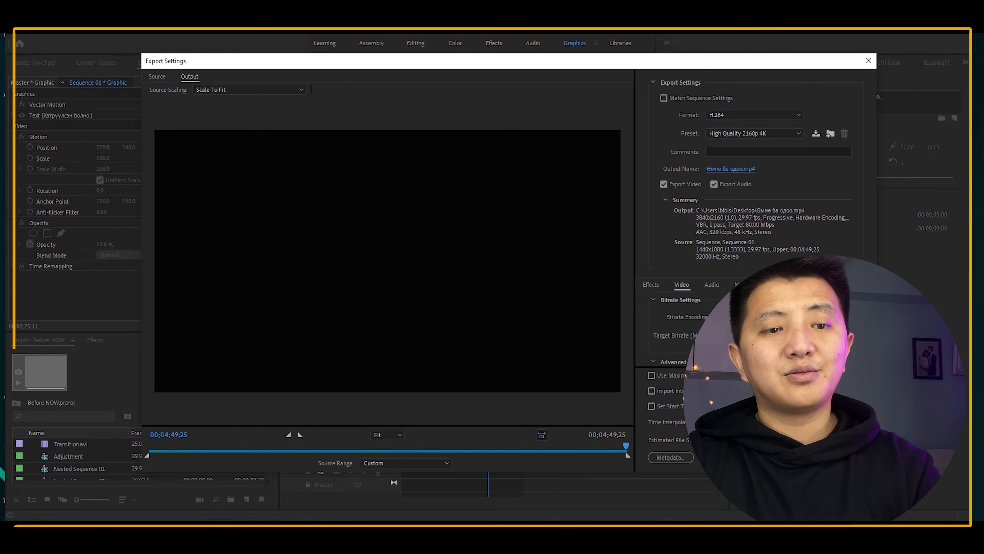
Start a direct export of Sequence 01, cancel its rendering, and send the sequence to the export queue instead.
left_click(818, 457)
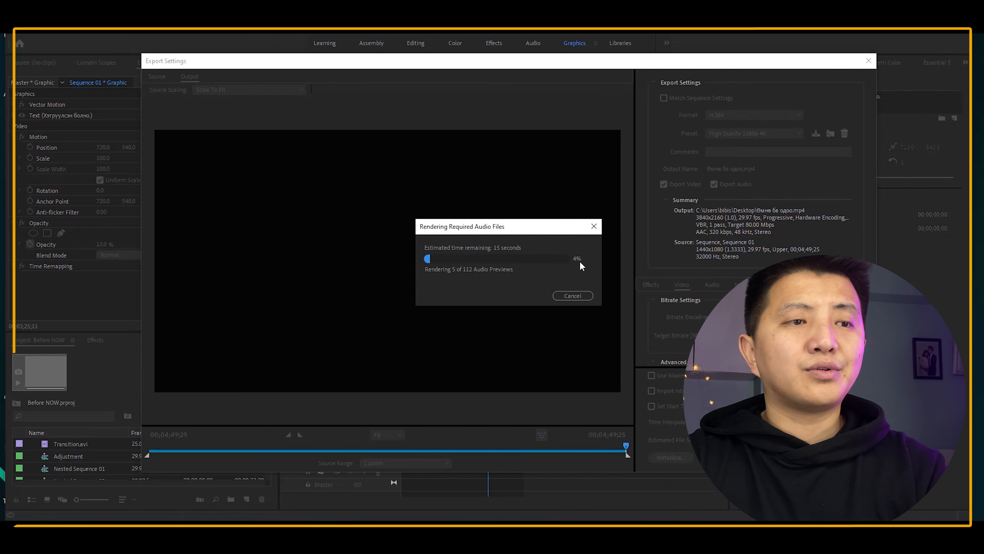
left_click(594, 226)
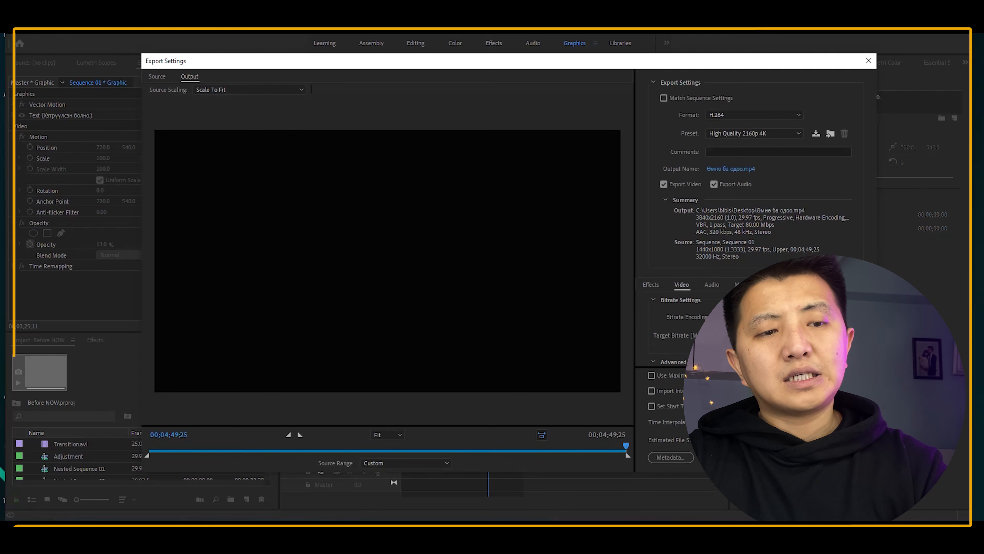
left_click(771, 457)
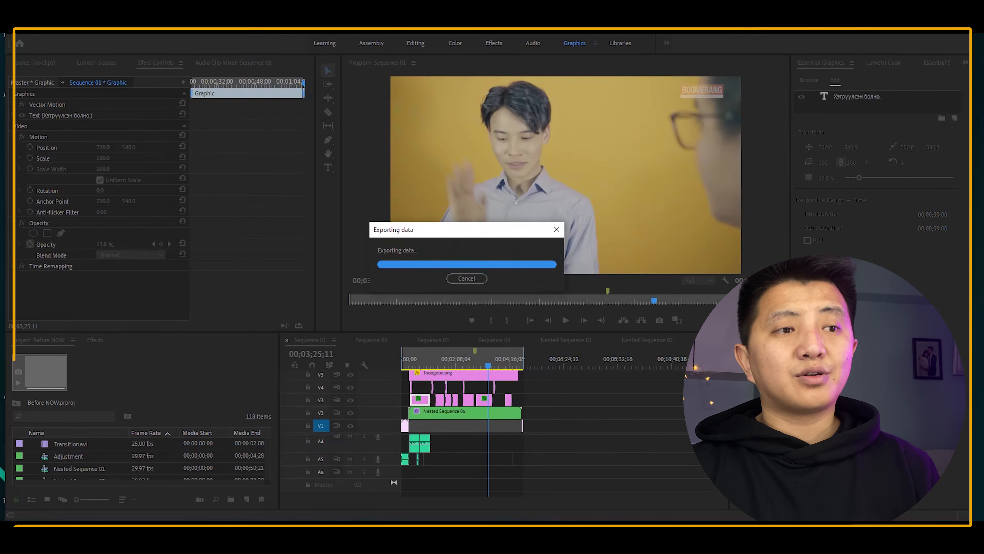